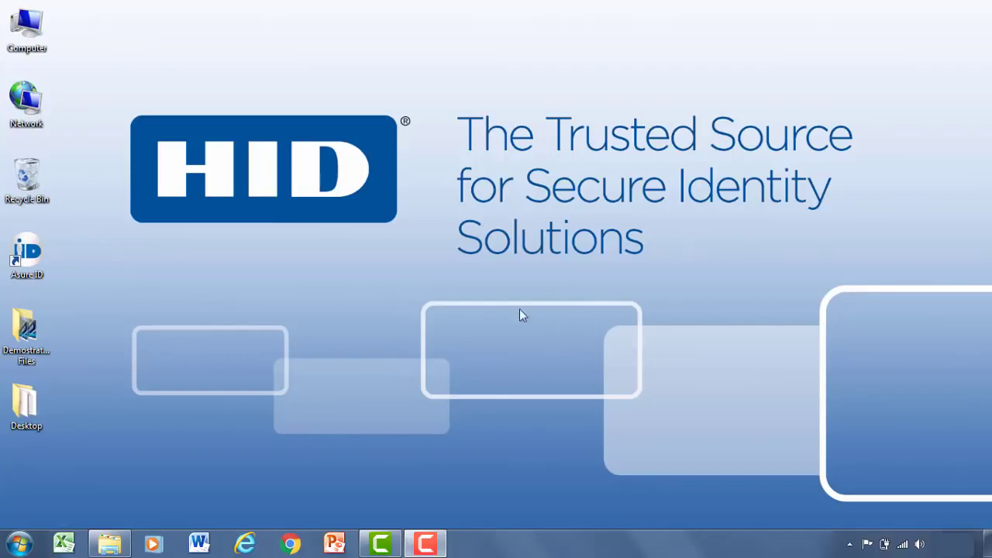
# Step: Launch Asure ID 7 from its desktop icon to bring up the Login dialog
pyautogui.doubleClick(27, 260)
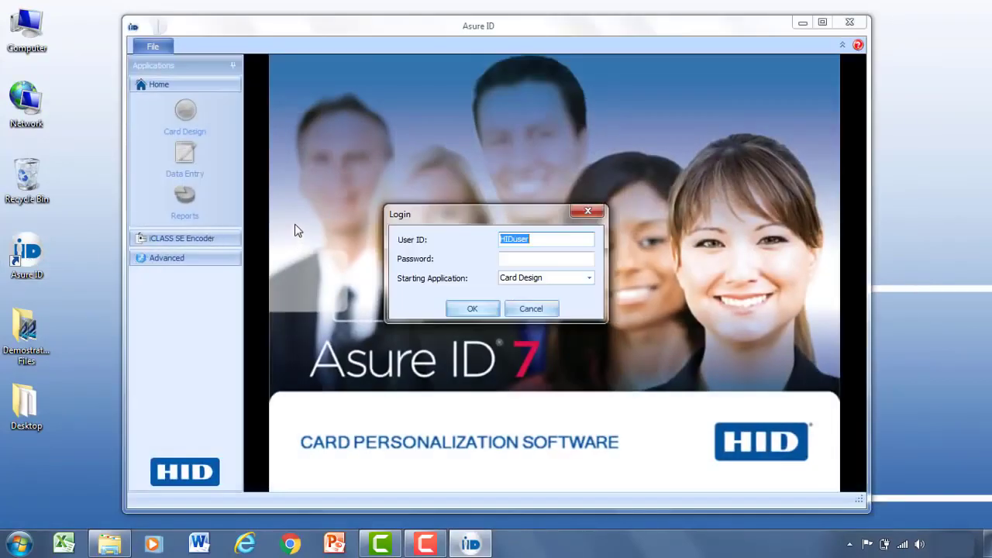
# Step: Log in with the admin account and password, starting in Card Design
pyautogui.click(536, 240)
pyautogui.moveTo(536, 239); pyautogui.dragTo(499, 239)
pyautogui.write('admin')
pyautogui.press('Tab')
pyautogui.write('1234')
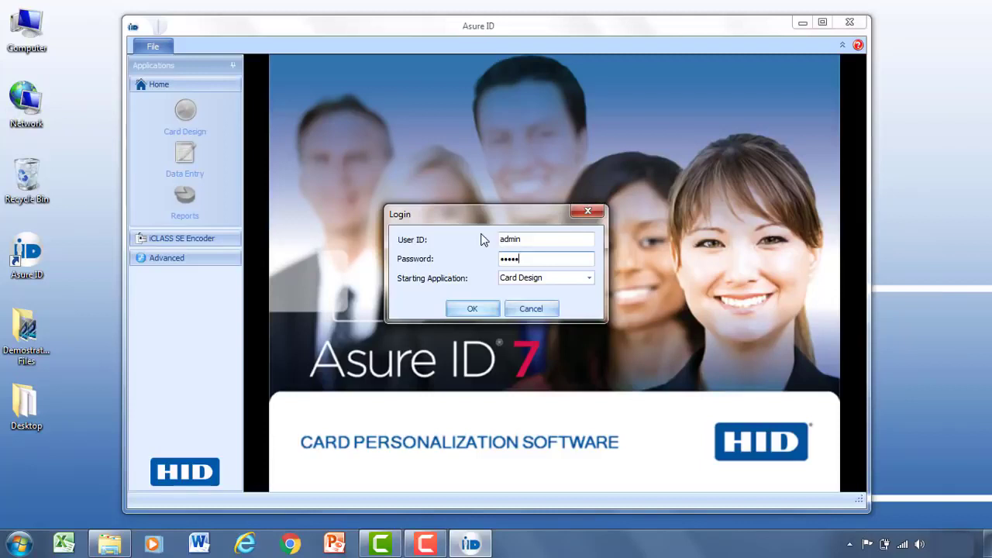
pyautogui.click(589, 281)
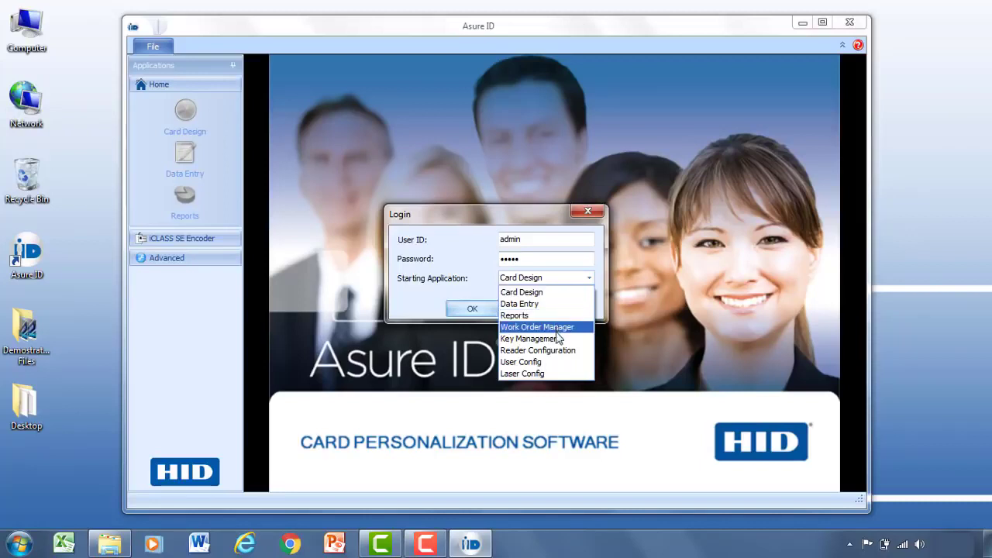
pyautogui.click(540, 295)
pyautogui.click(472, 307)
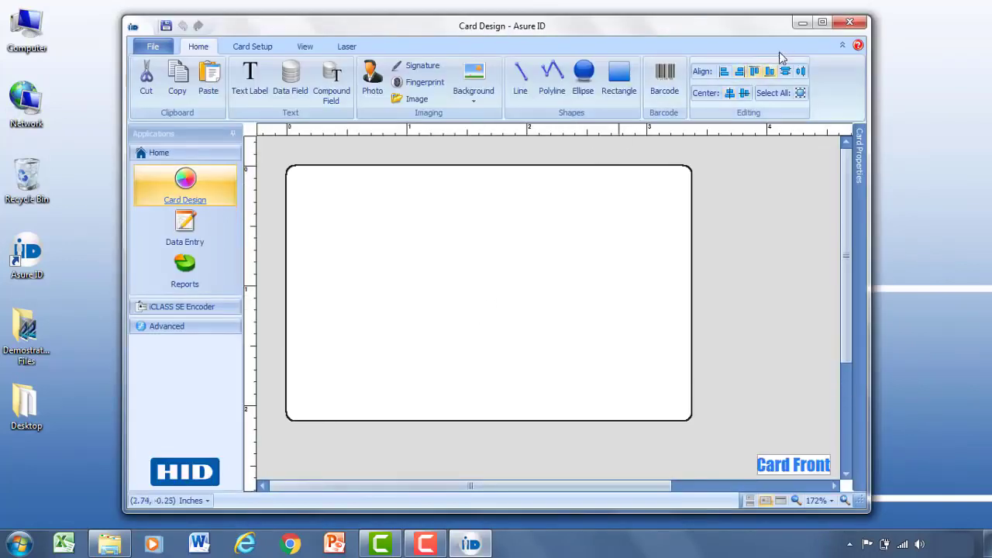
# Step: Maximize the Asure ID window and look over the Home ribbon tools
pyautogui.click(823, 23)
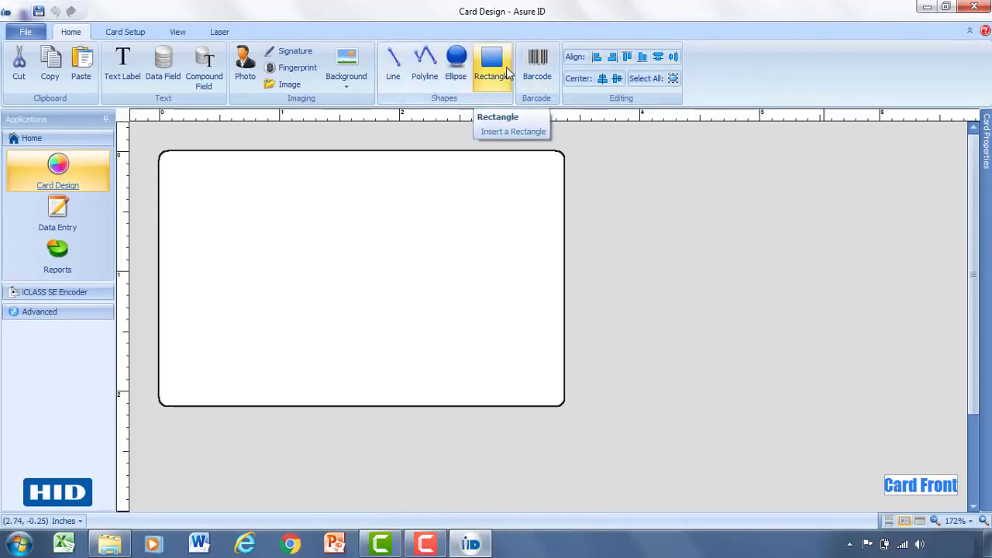
pyautogui.click(507, 72)
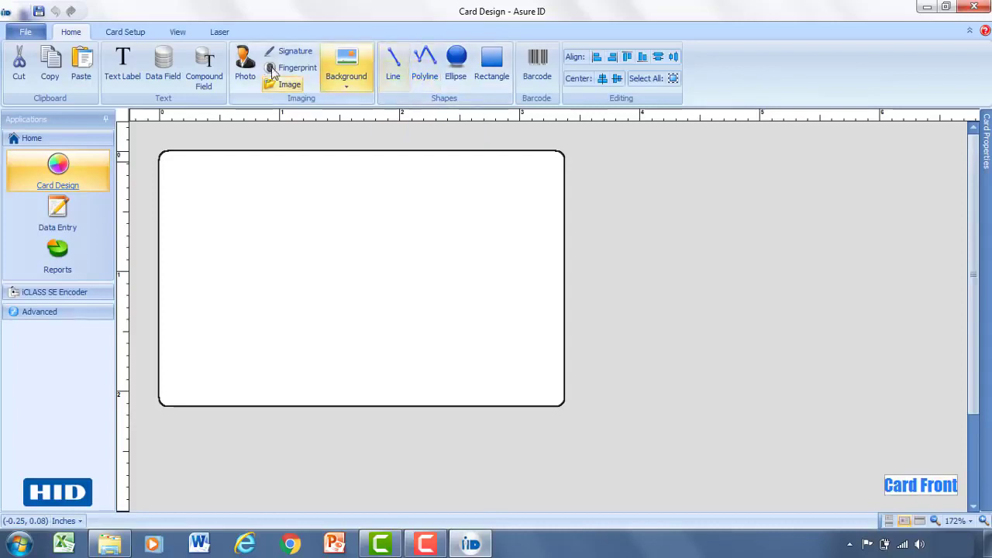
# Step: Review the Card Setup data source options and the View and Laser tabs, then return to Home
pyautogui.click(119, 32)
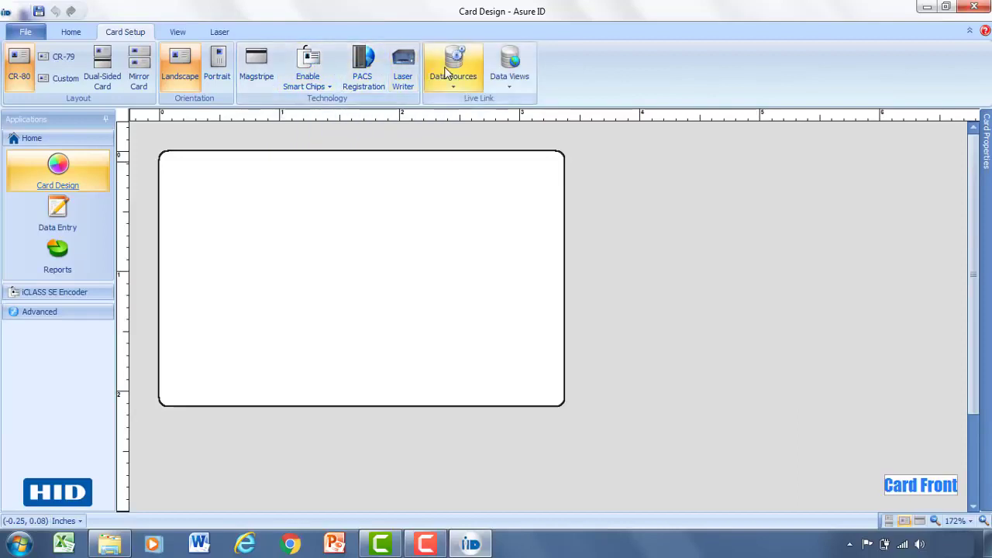
pyautogui.click(474, 85)
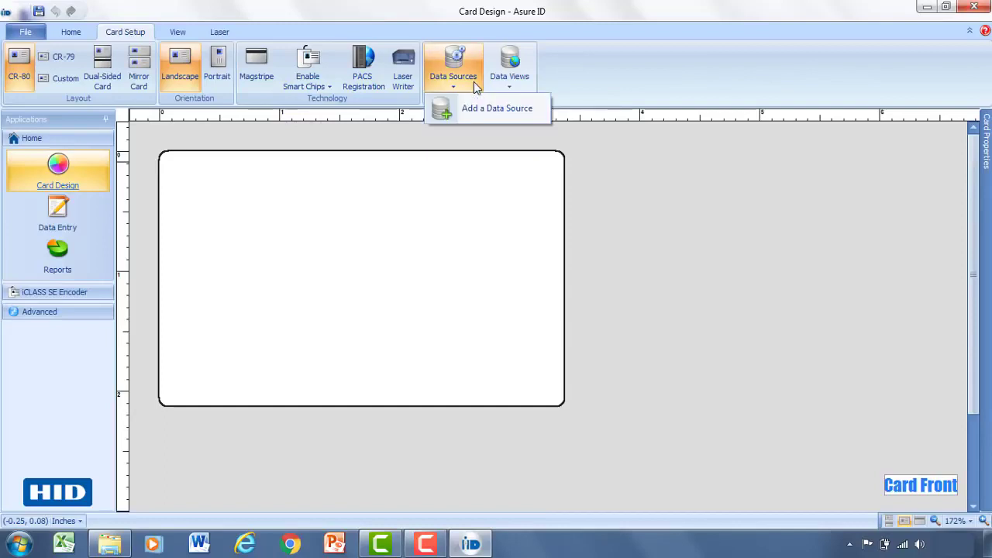
pyautogui.click(521, 113)
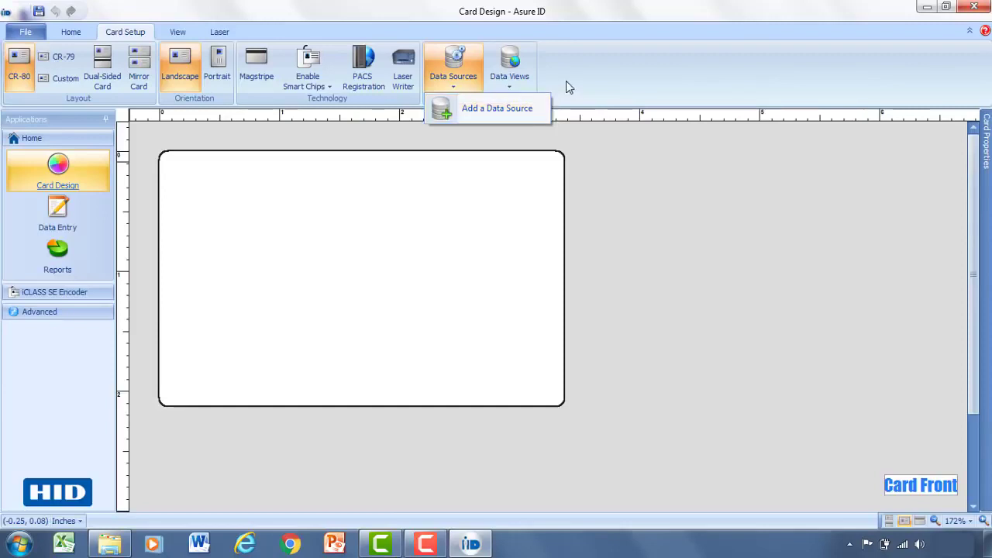
pyautogui.click(174, 33)
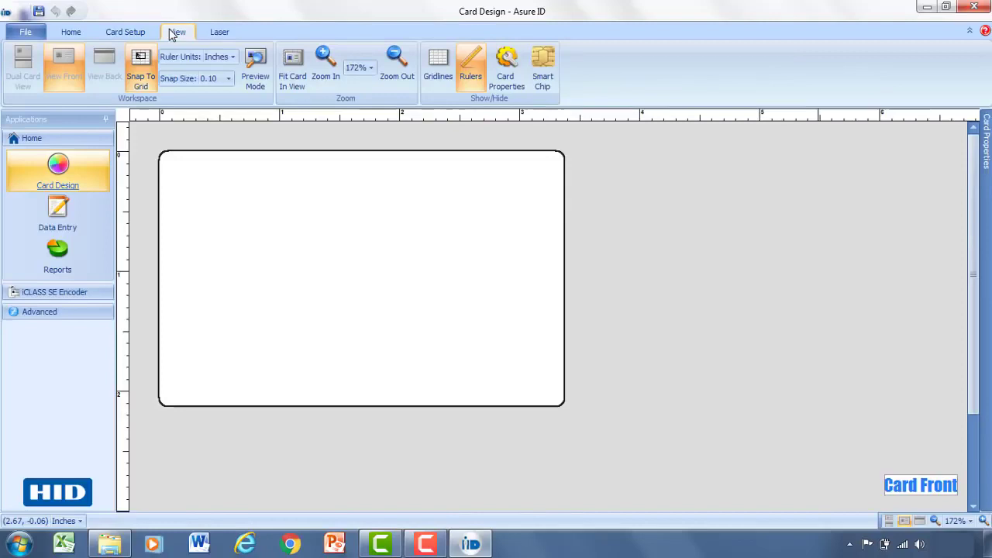
pyautogui.click(220, 34)
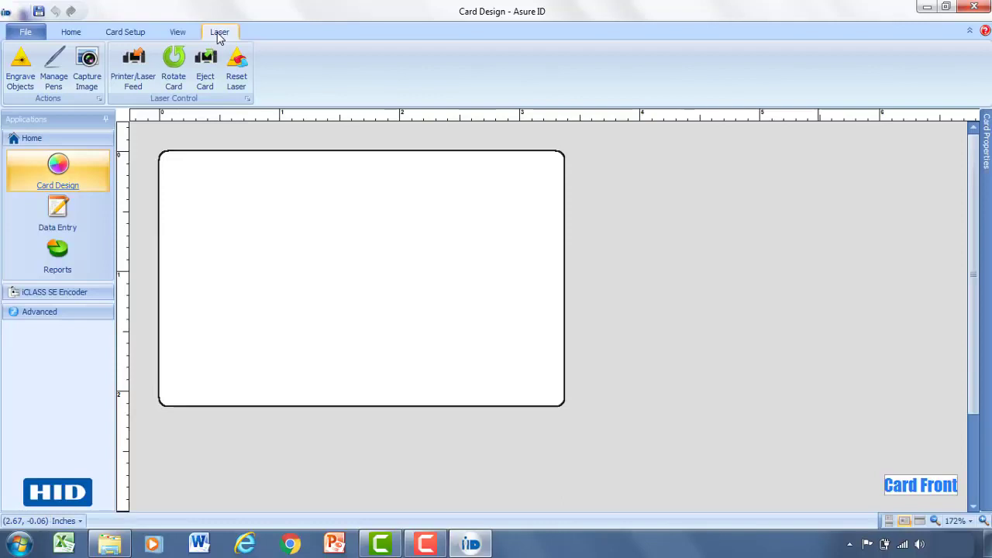
pyautogui.click(70, 32)
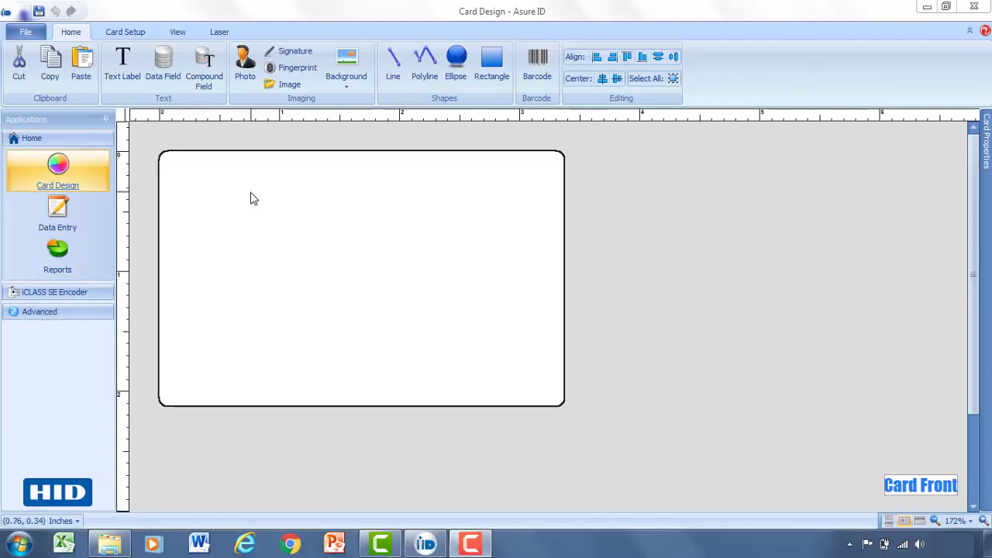
# Step: Give the card front a plain 192,192,255 light lavender colour background instead of an image
pyautogui.click(353, 77)
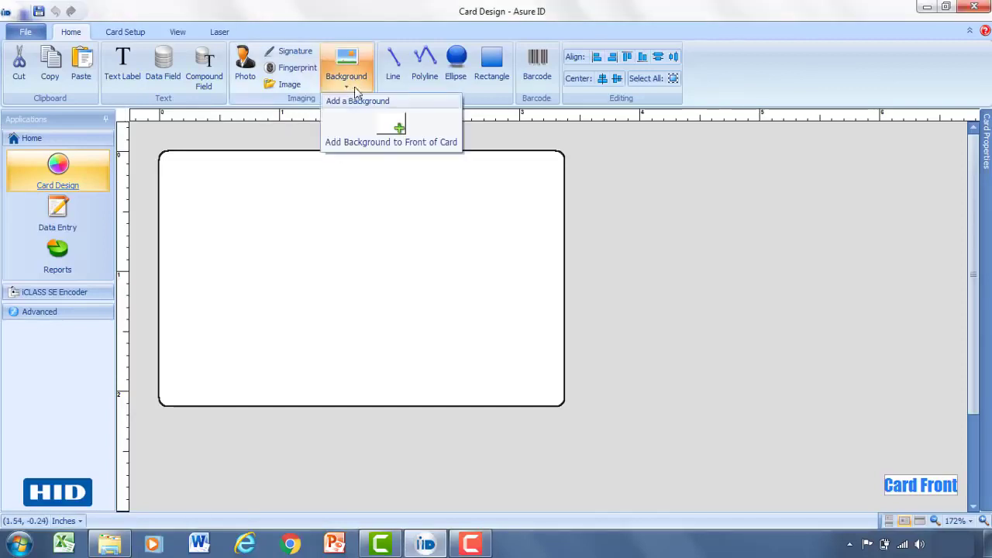
pyautogui.click(387, 128)
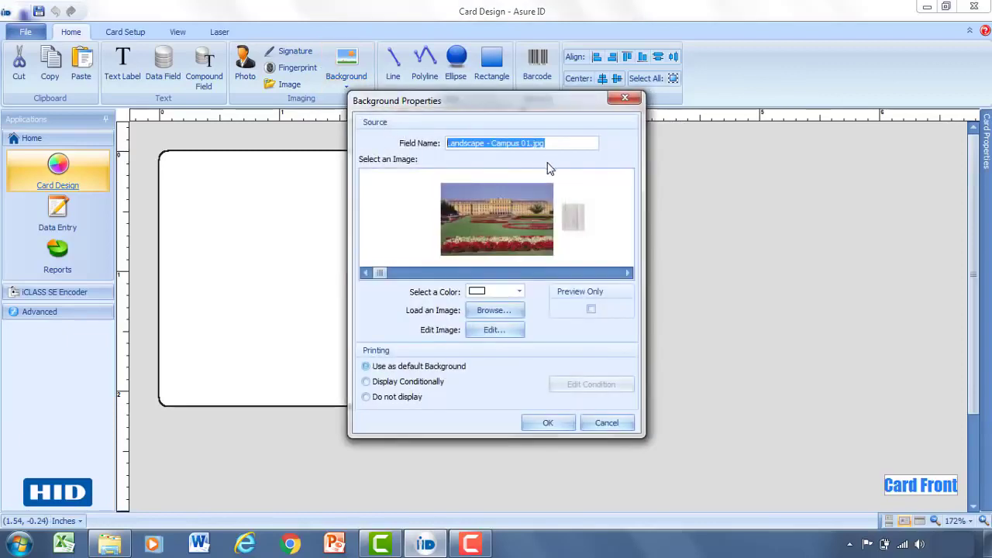
pyautogui.click(629, 273)
pyautogui.click(628, 274)
pyautogui.click(628, 274)
pyautogui.click(628, 274)
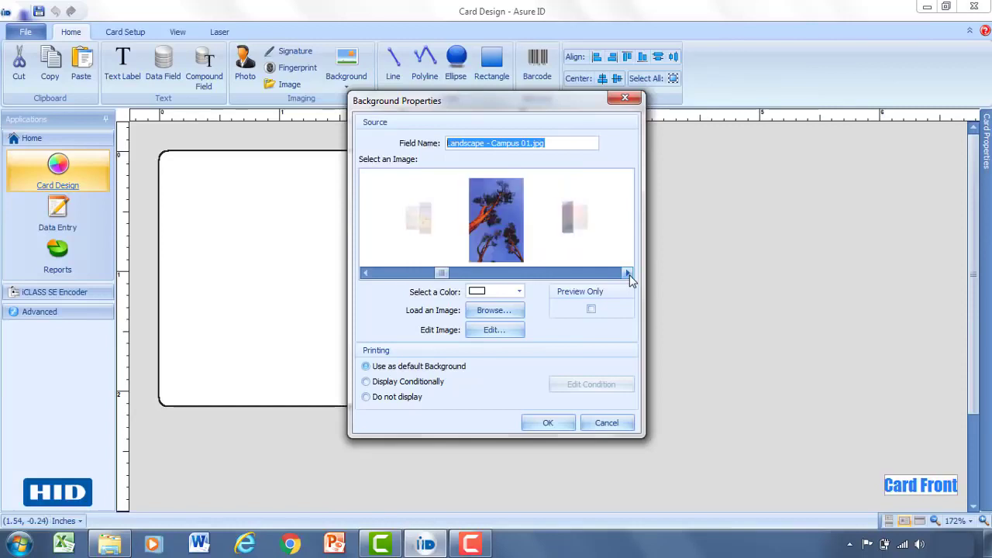
pyautogui.click(628, 273)
pyautogui.click(519, 292)
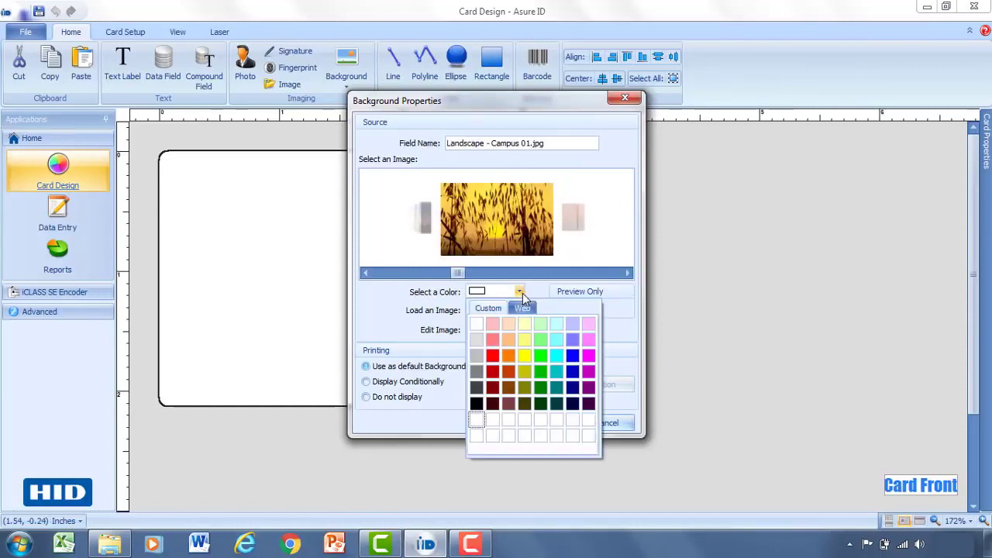
pyautogui.click(519, 293)
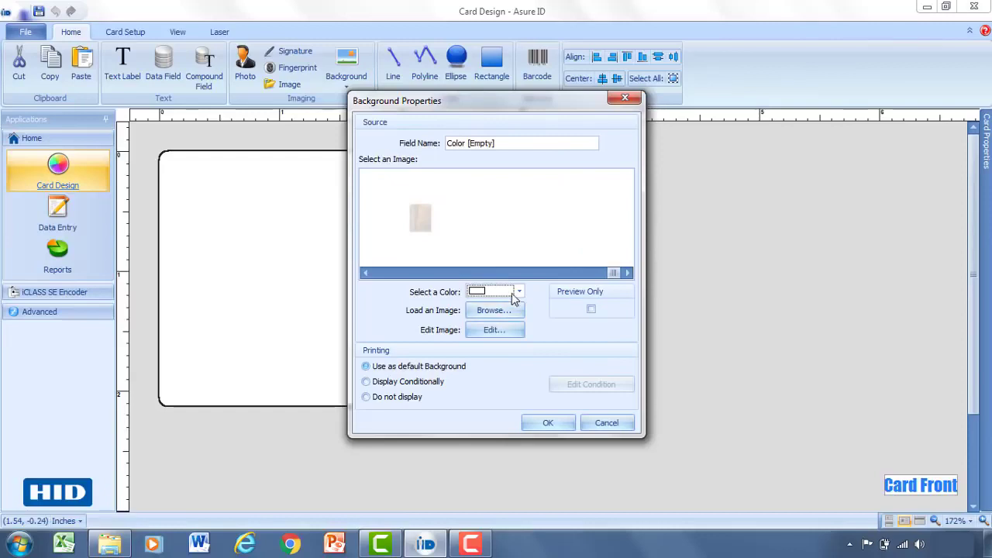
pyautogui.click(521, 292)
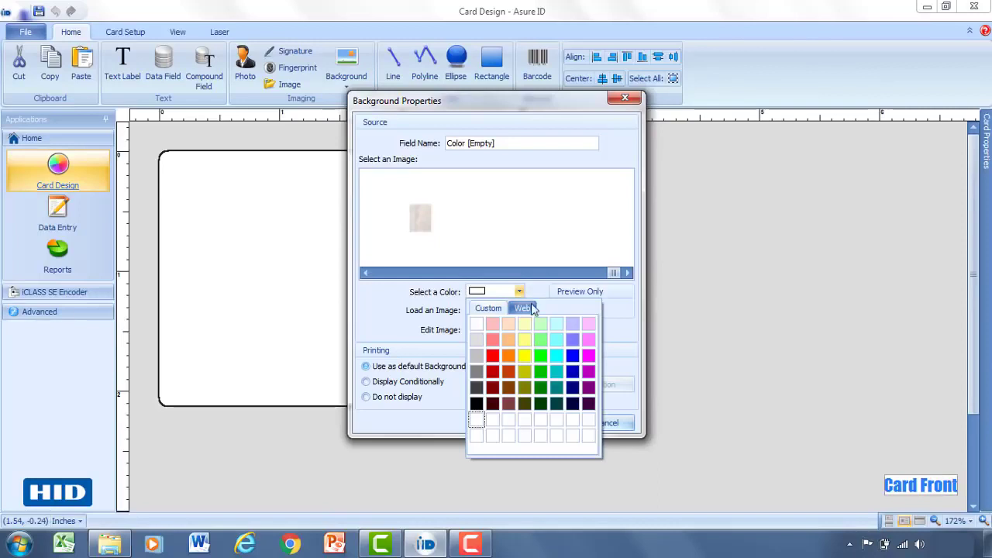
pyautogui.click(573, 325)
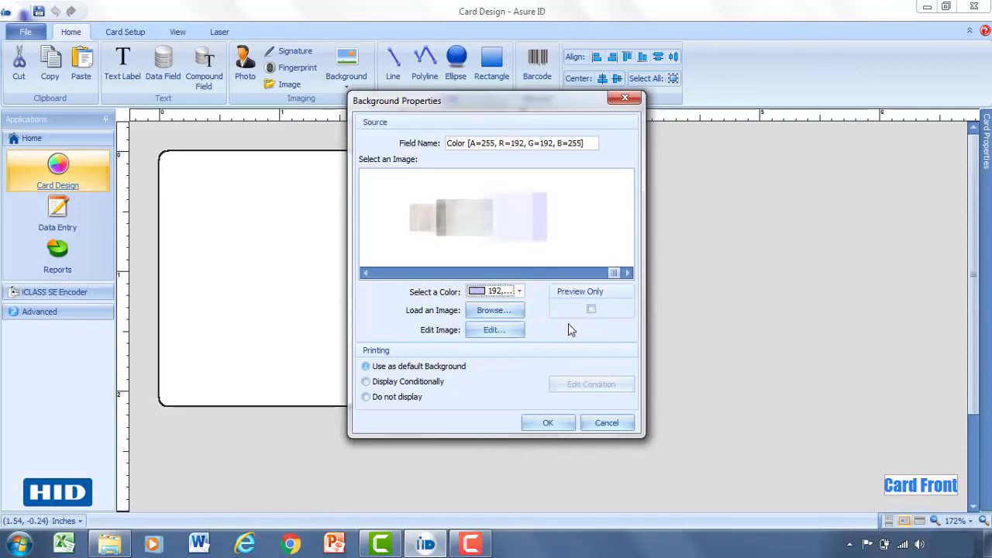
pyautogui.click(548, 423)
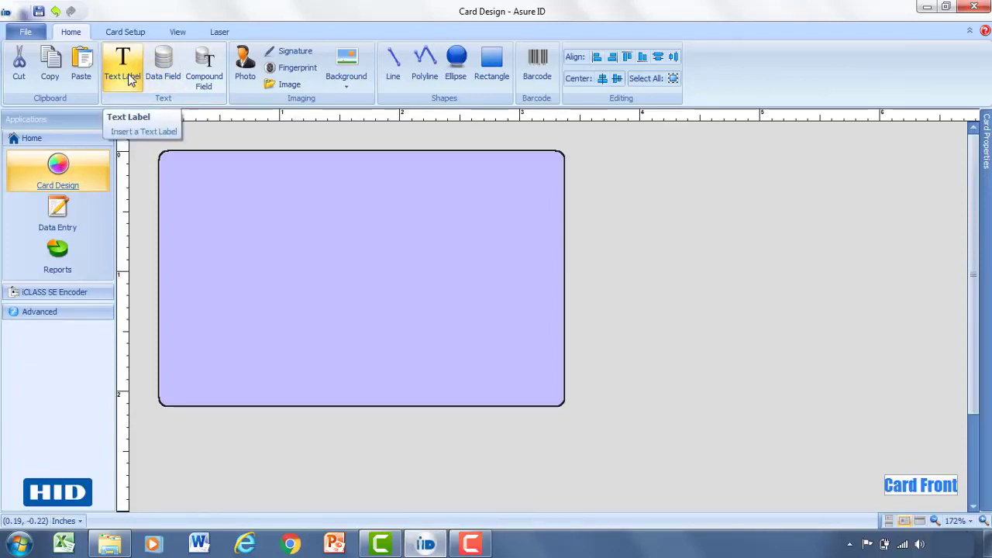
# Step: Draw a text label at the card's top-left reading 'HID GLOBAL'
pyautogui.click(129, 81)
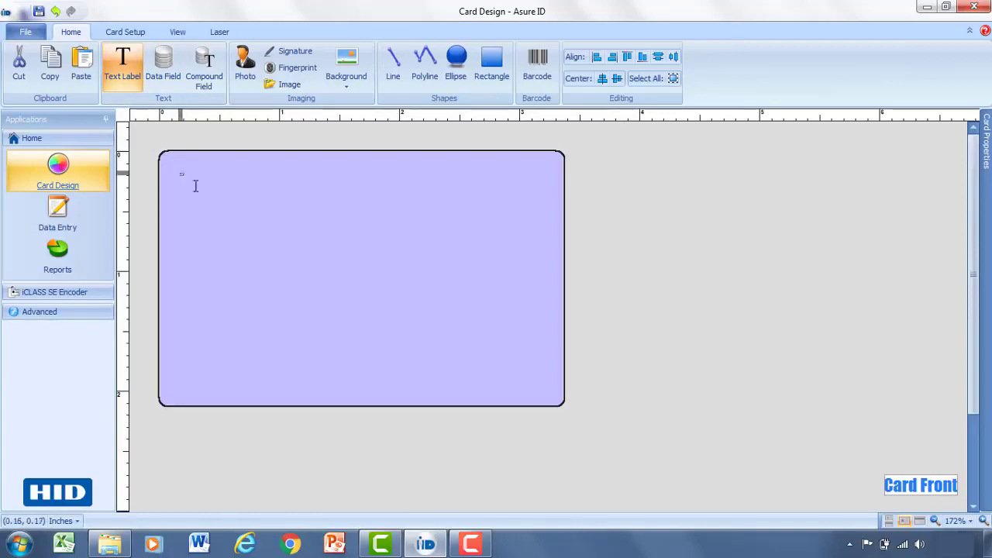
pyautogui.moveTo(183, 175); pyautogui.dragTo(380, 239)
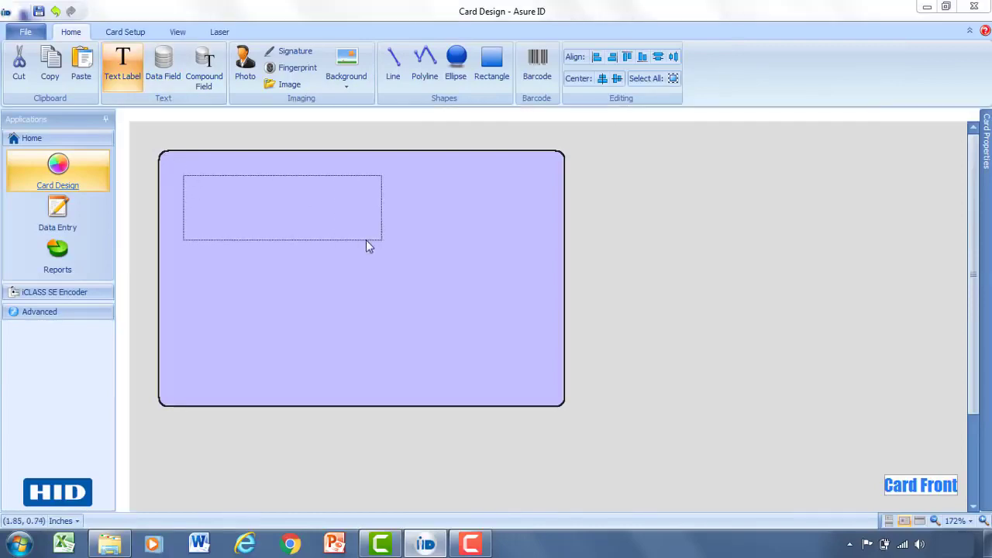
pyautogui.moveTo(454, 151); pyautogui.dragTo(377, 143)
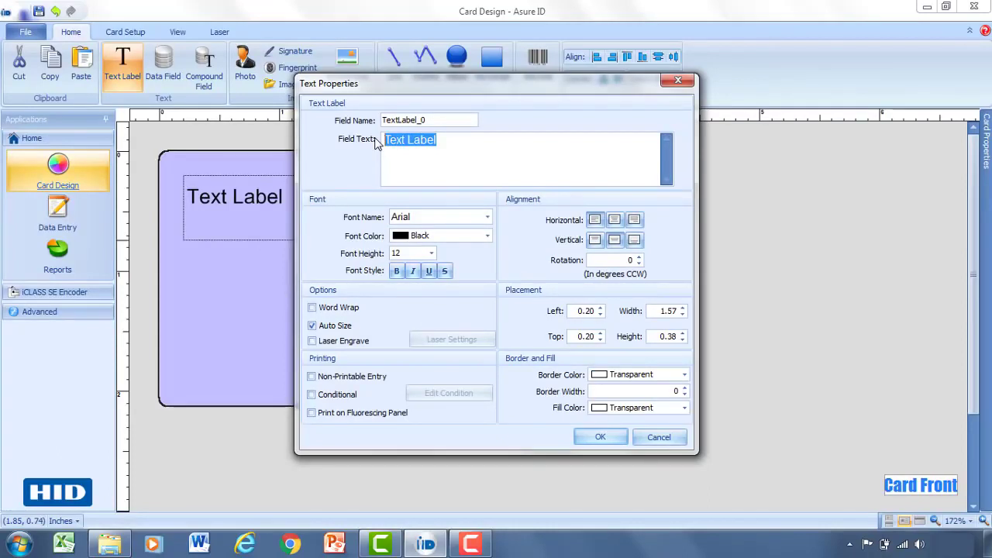
pyautogui.write('HID ')
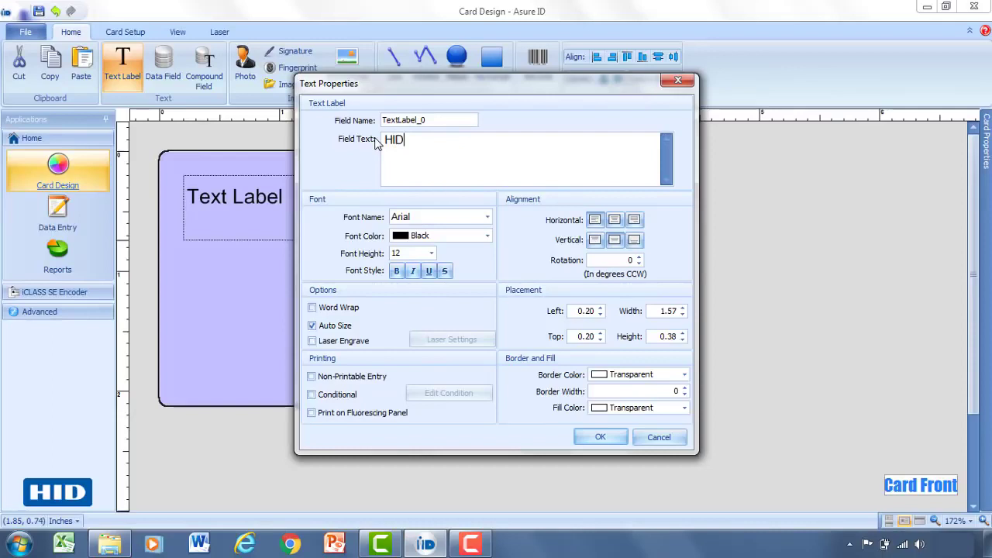
pyautogui.write('GLOBAL')
pyautogui.moveTo(387, 120); pyautogui.dragTo(432, 120)
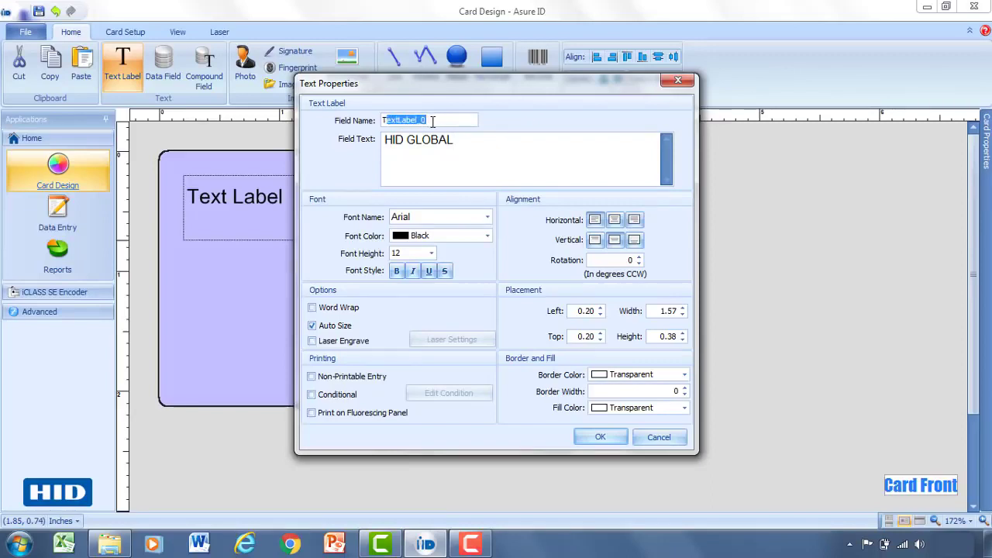
pyautogui.click(432, 121)
# Step: Style the label Arial, colour 0,0,192, size 16, and nudge it up-left
pyautogui.click(487, 217)
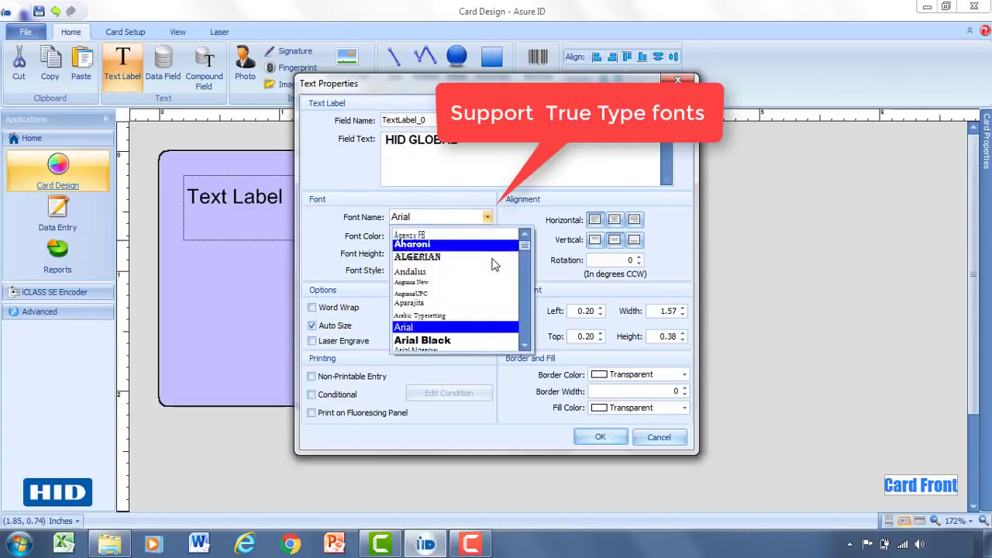
pyautogui.moveTo(525, 247); pyautogui.dragTo(524, 275)
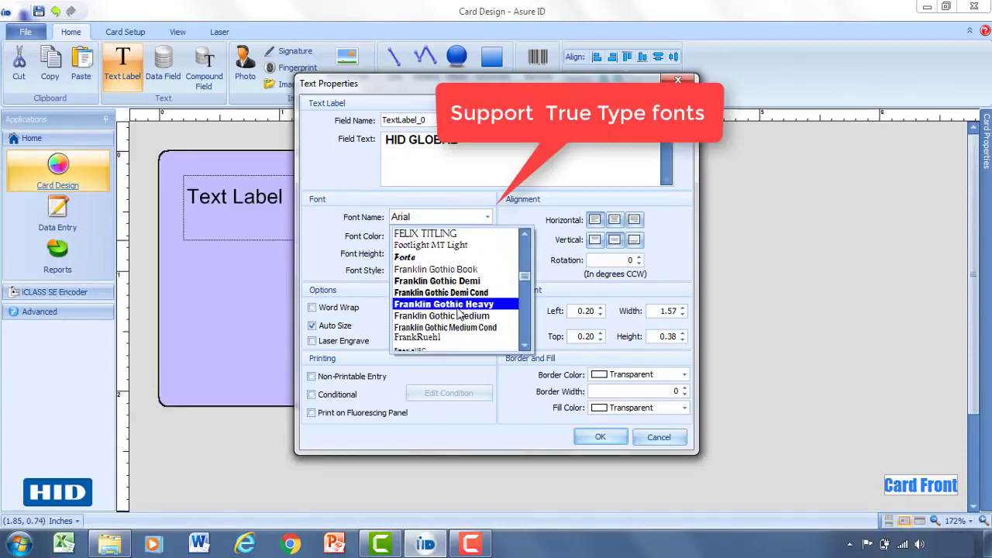
pyautogui.scroll(-2, 458, 314)
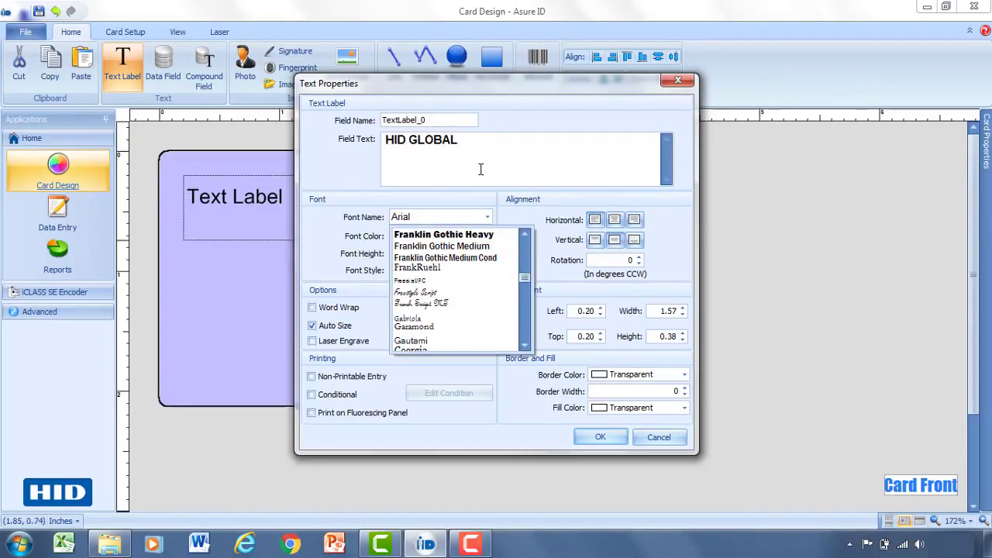
pyautogui.click(480, 168)
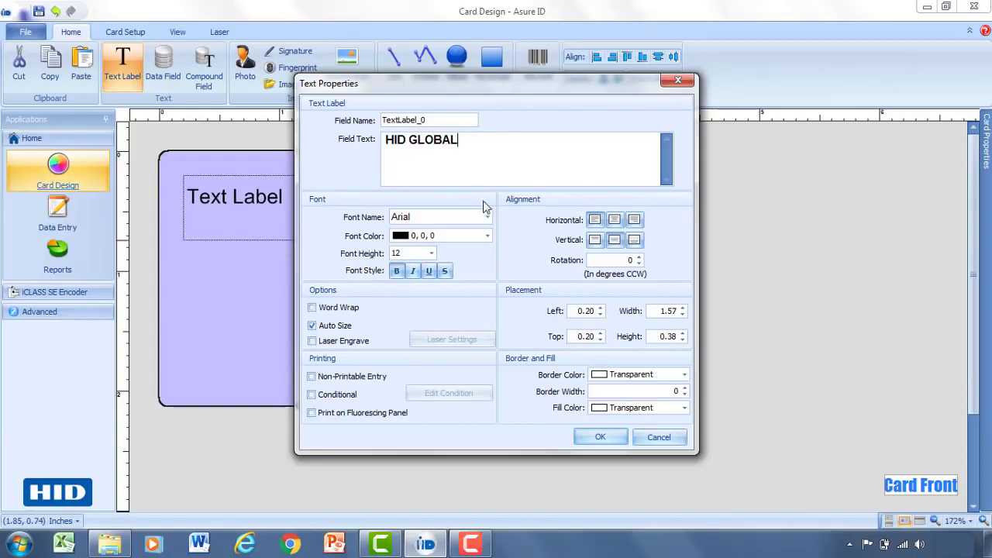
pyautogui.click(486, 237)
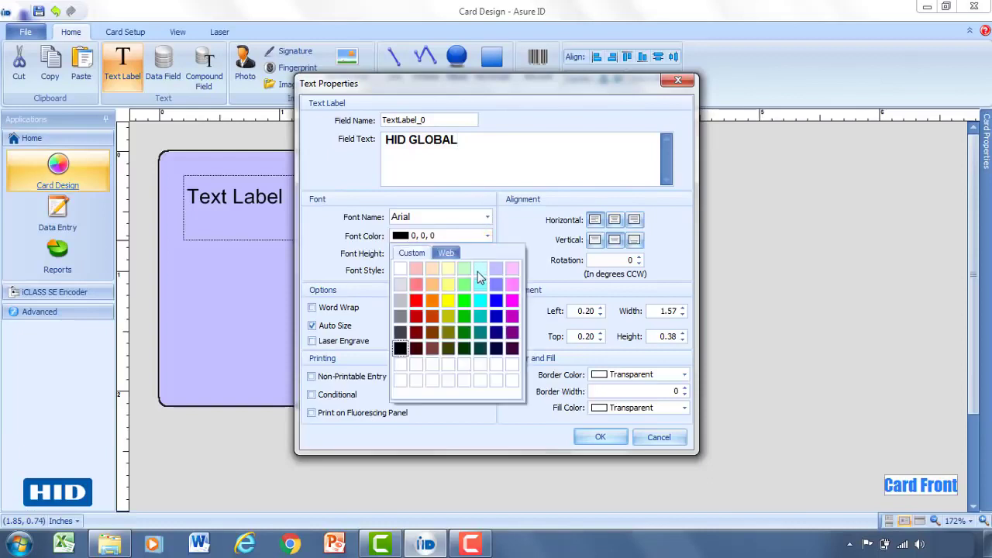
pyautogui.click(495, 331)
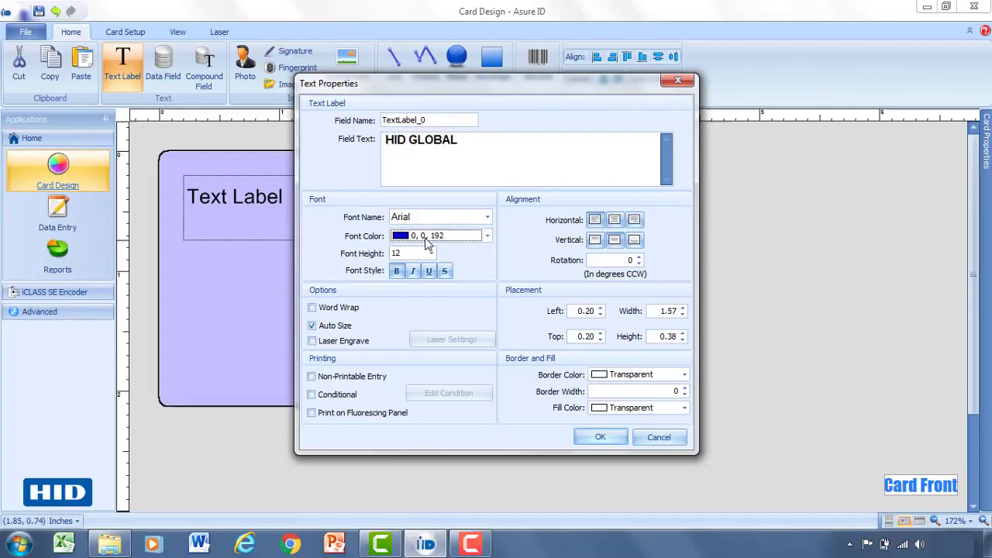
pyautogui.click(431, 253)
pyautogui.click(403, 316)
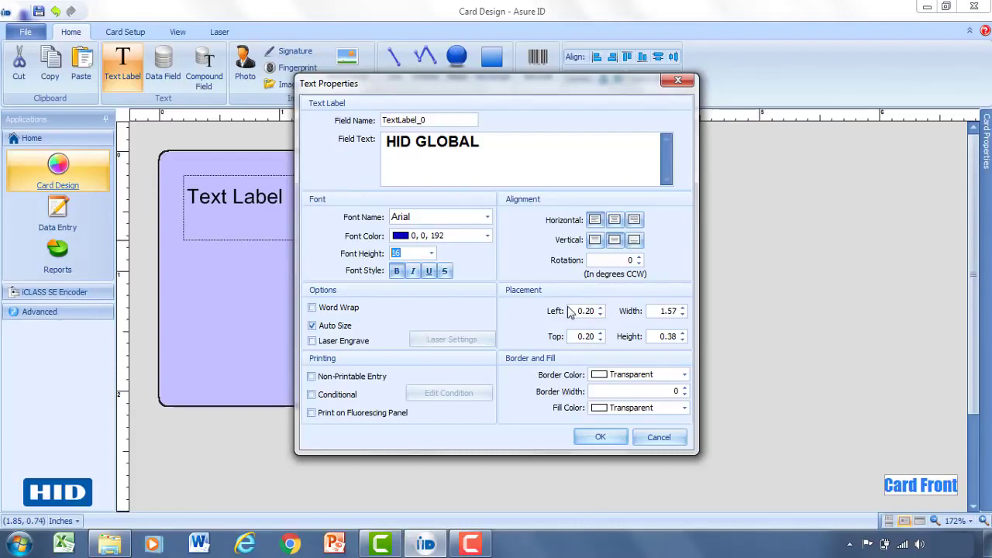
pyautogui.click(597, 439)
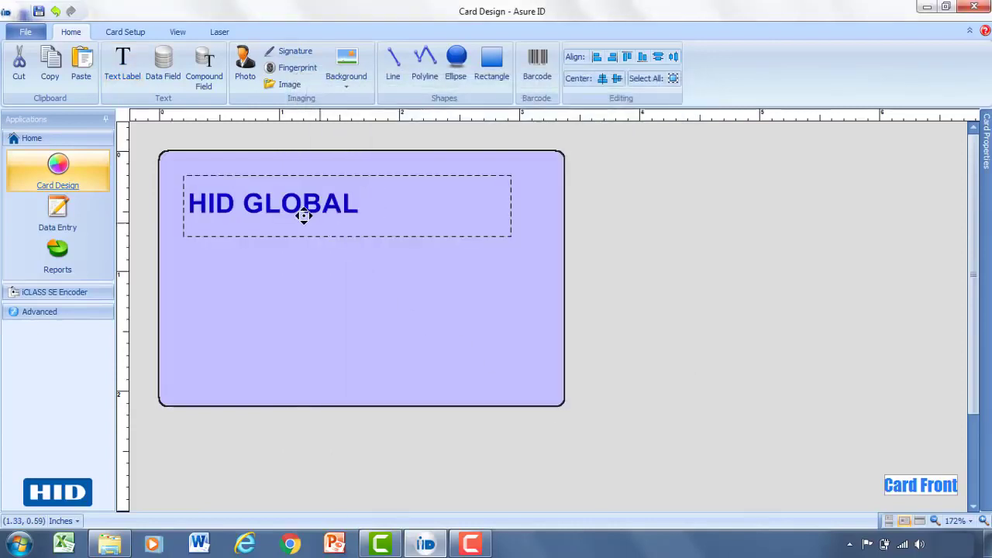
pyautogui.moveTo(309, 215); pyautogui.dragTo(299, 203)
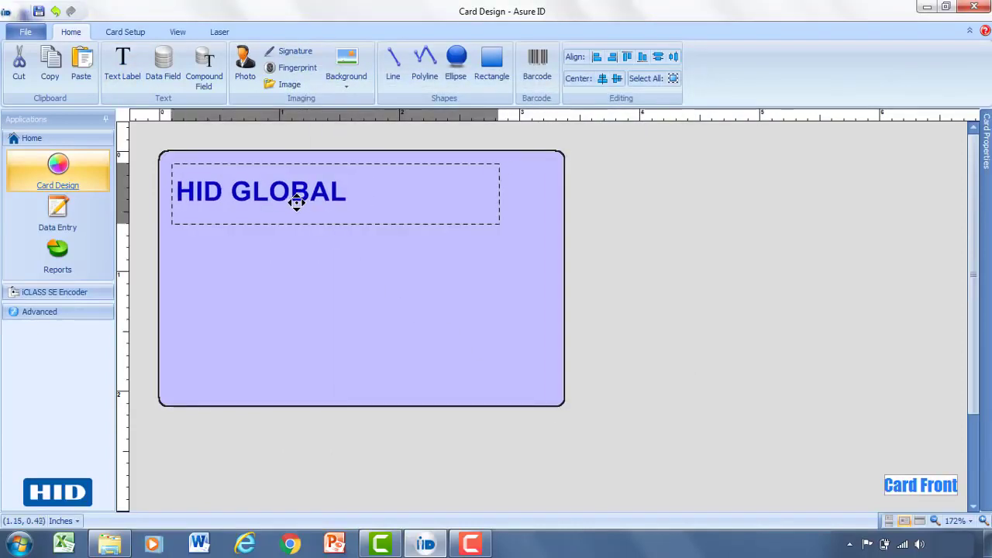
pyautogui.click(297, 254)
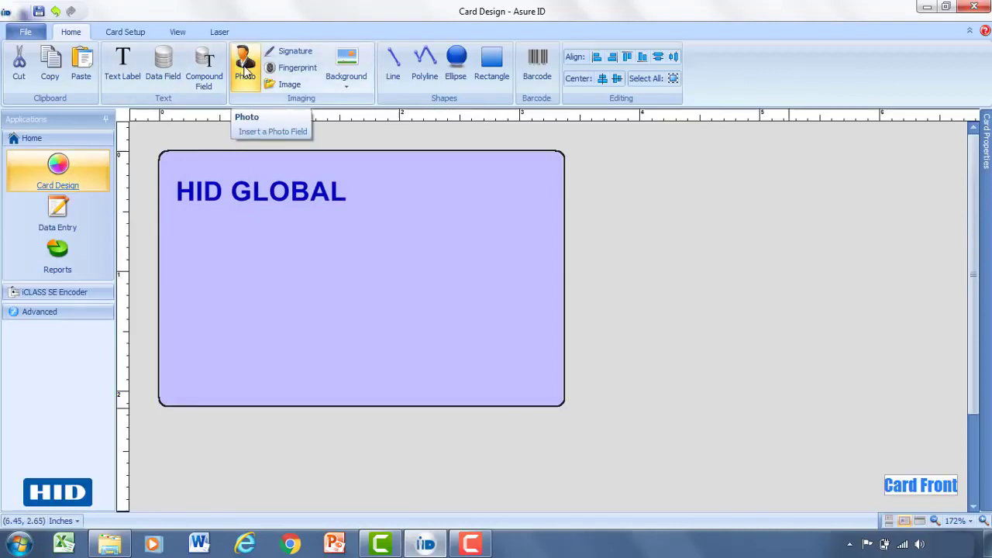
# Step: Draw an 'EMP Photo' photo field on the card's right, keeping .JPG and Data Entry source
pyautogui.click(245, 68)
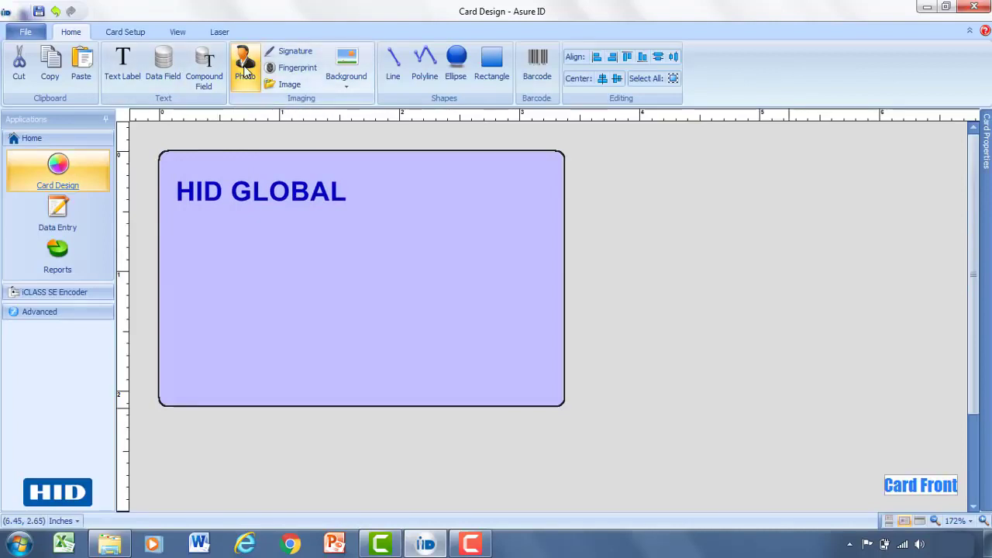
pyautogui.moveTo(534, 174); pyautogui.dragTo(394, 345)
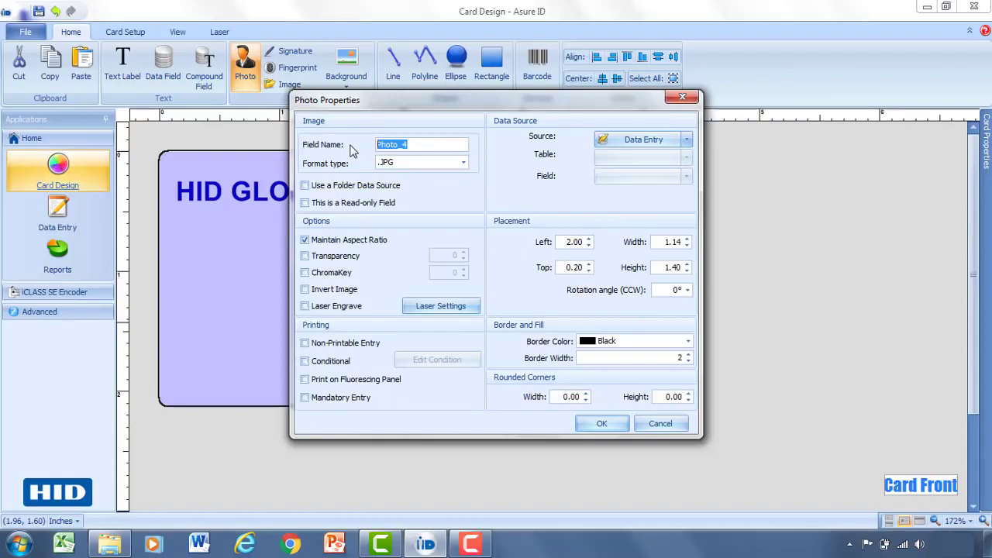
pyautogui.click(415, 142)
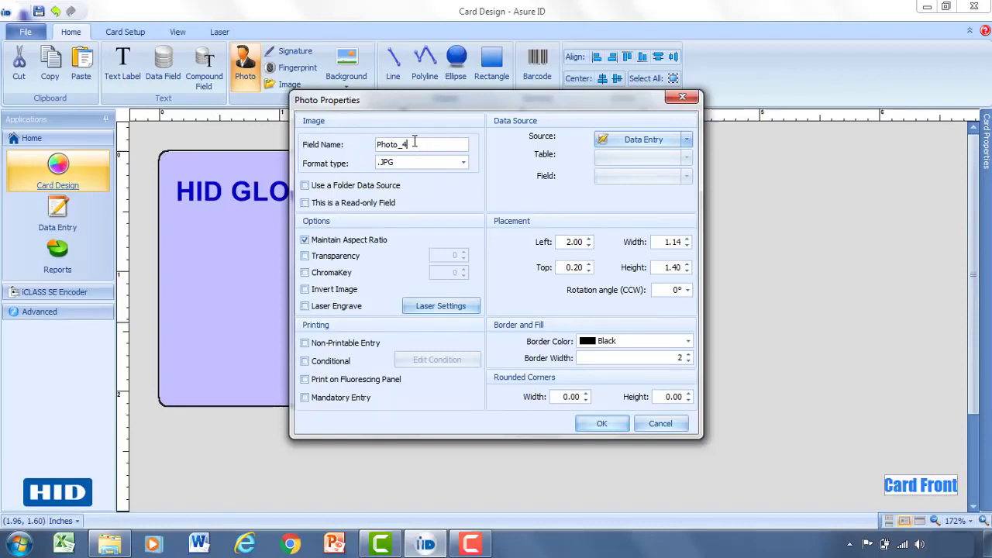
pyautogui.moveTo(425, 145); pyautogui.dragTo(369, 144)
pyautogui.write('EMP')
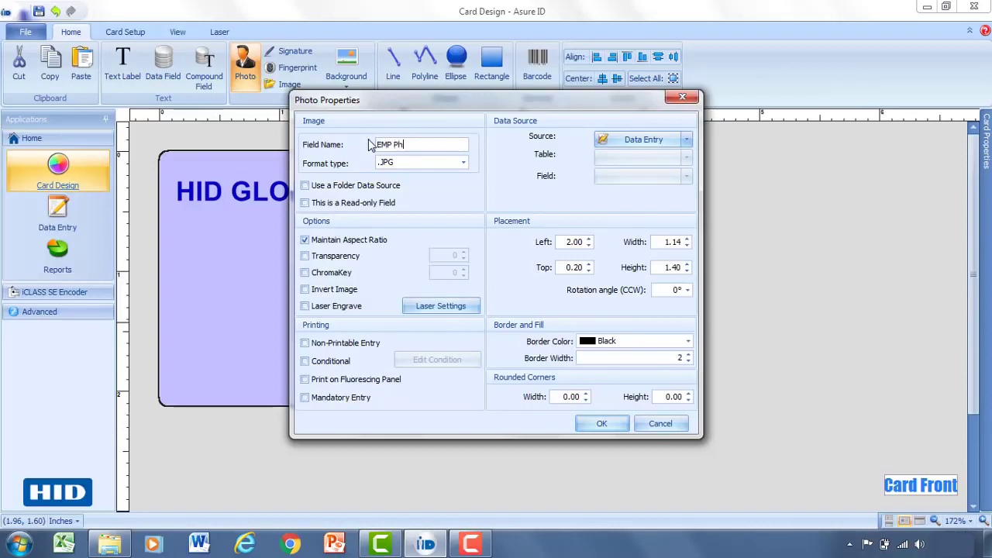
pyautogui.click(463, 164)
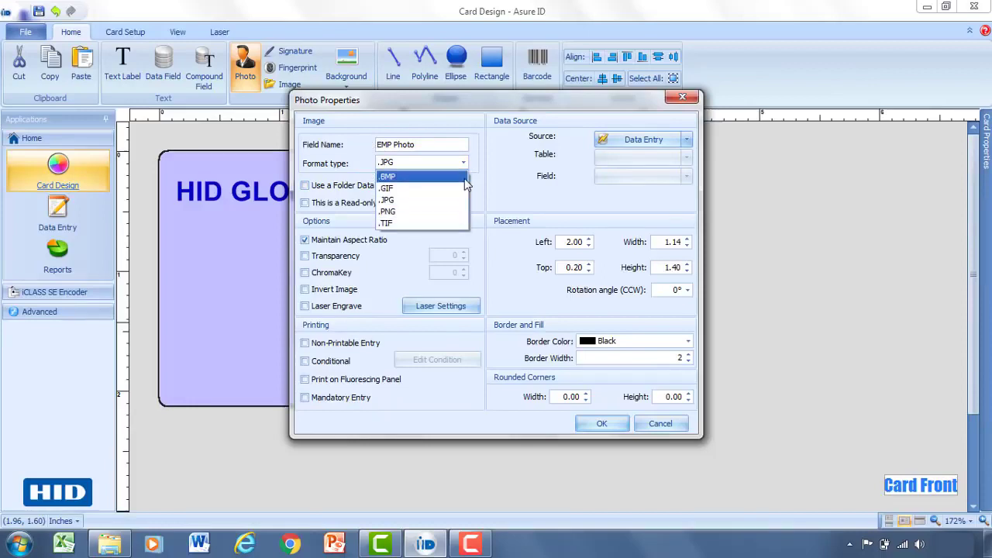
pyautogui.click(458, 201)
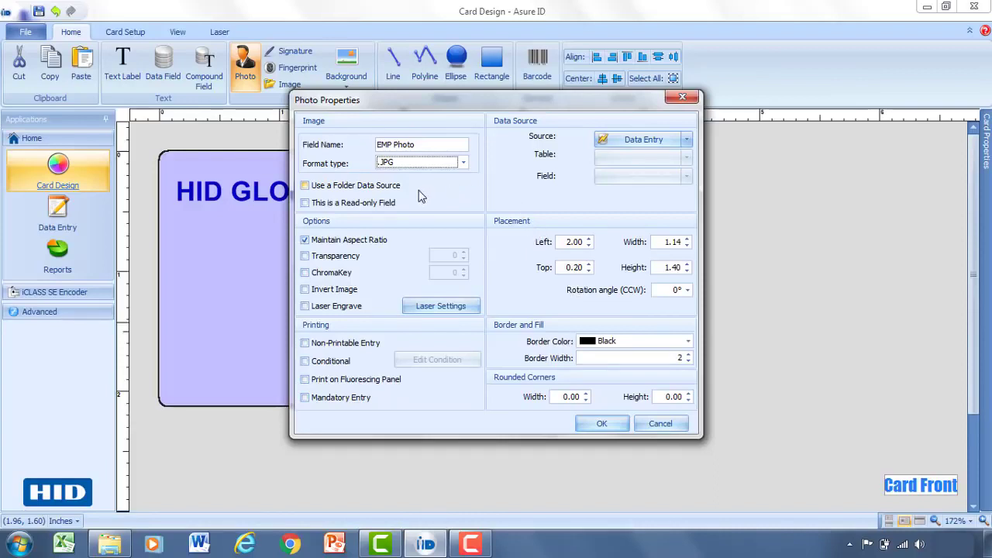
pyautogui.click(305, 187)
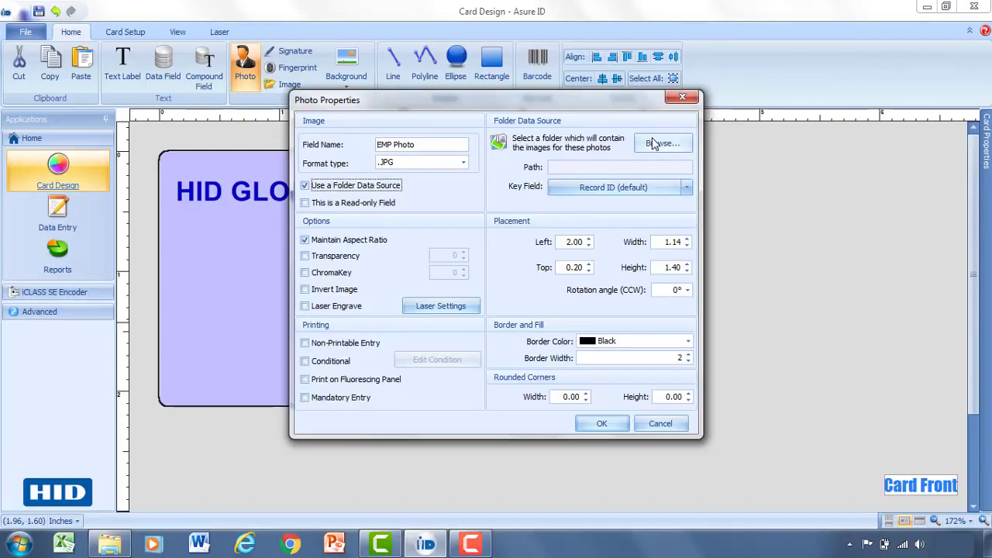
pyautogui.click(305, 188)
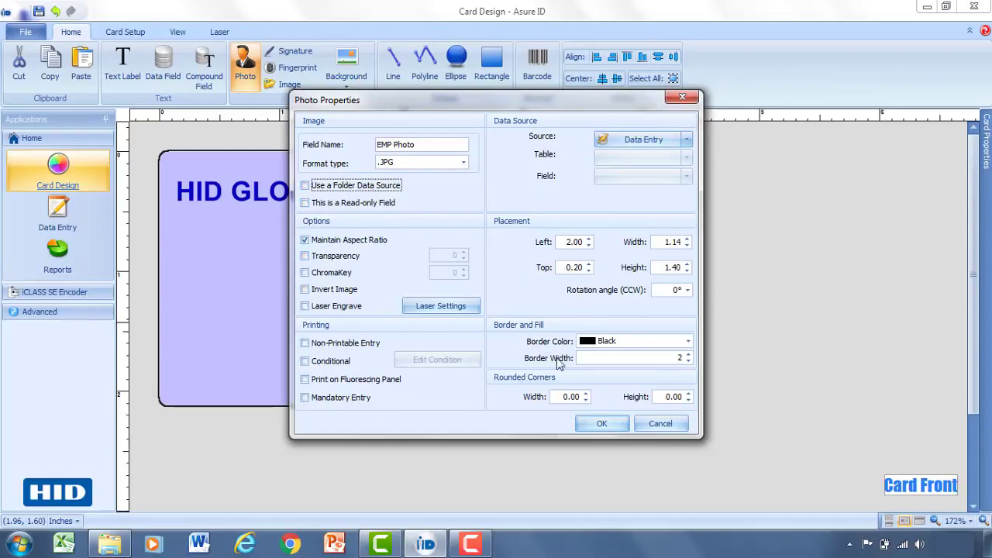
pyautogui.click(600, 425)
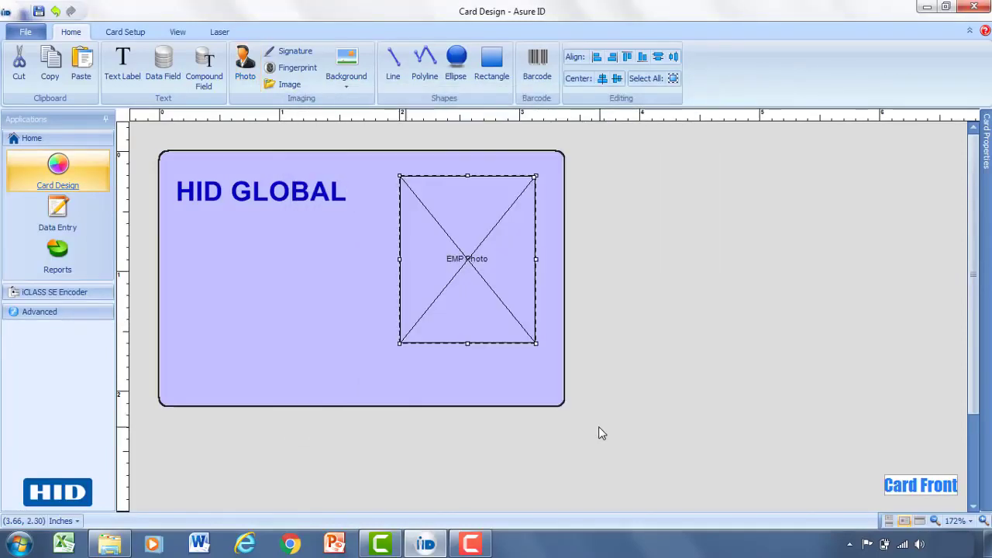
# Step: Move EMP Photo lower and draw a 'First Name' data field on the card's left
pyautogui.moveTo(469, 253); pyautogui.dragTo(467, 278)
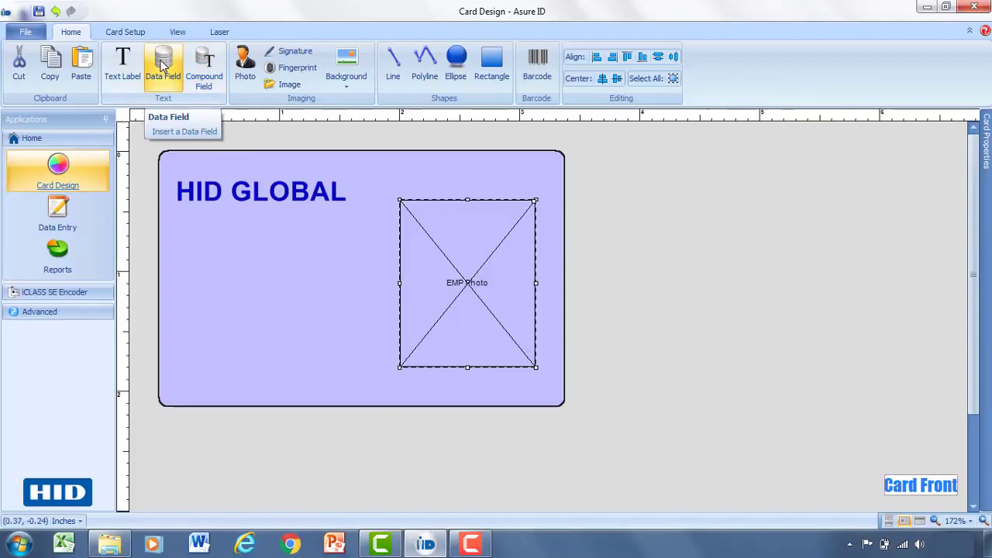
pyautogui.click(162, 67)
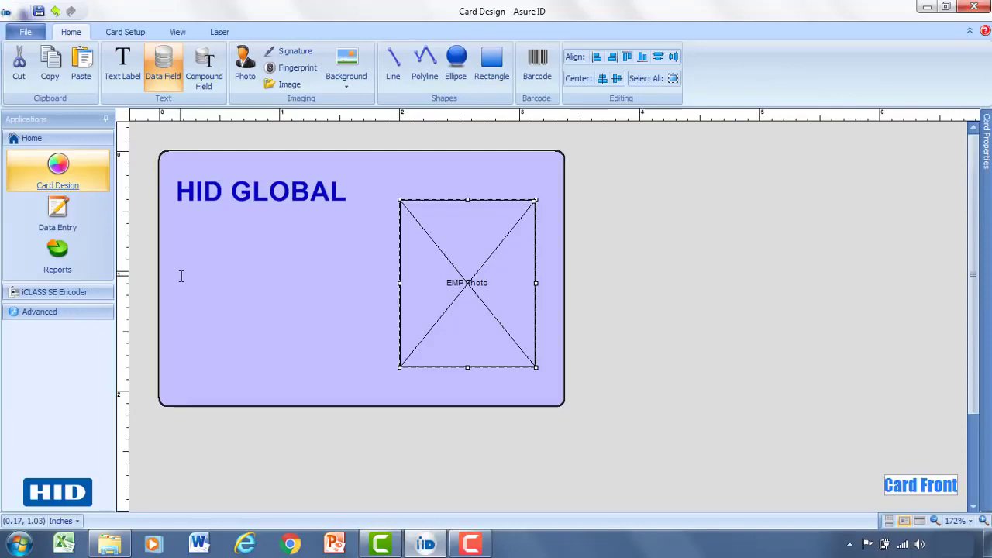
pyautogui.moveTo(181, 272); pyautogui.dragTo(355, 295)
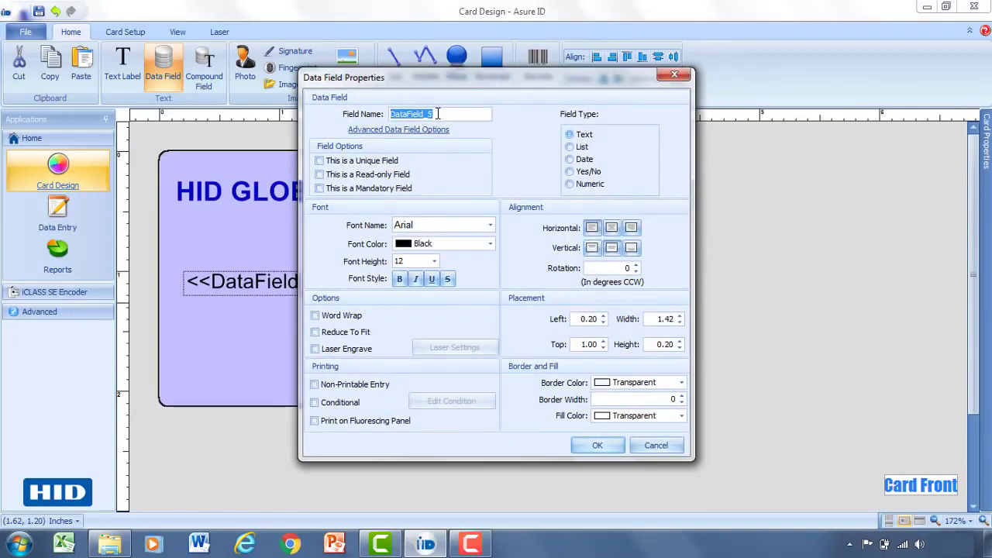
pyautogui.click(439, 113)
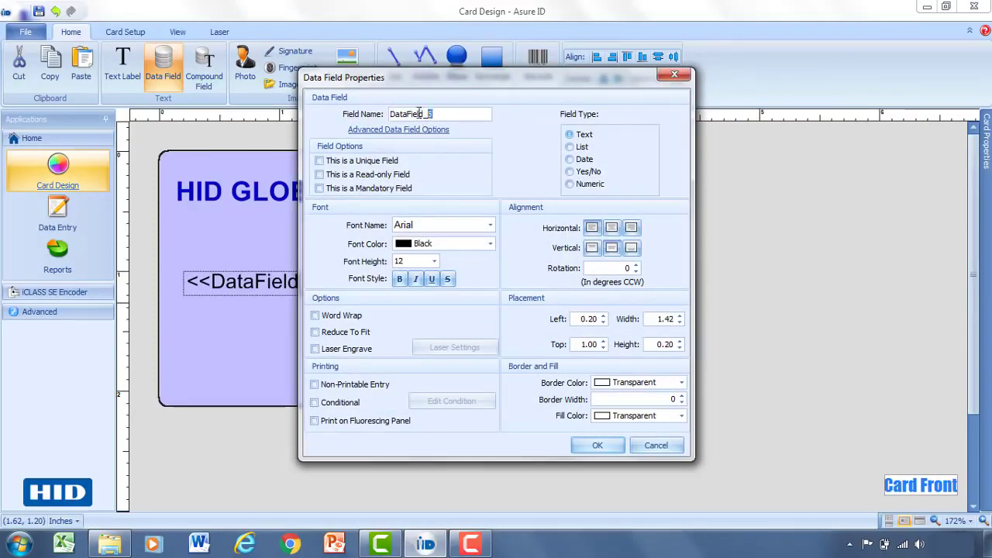
pyautogui.moveTo(439, 114); pyautogui.dragTo(381, 113)
pyautogui.write('First')
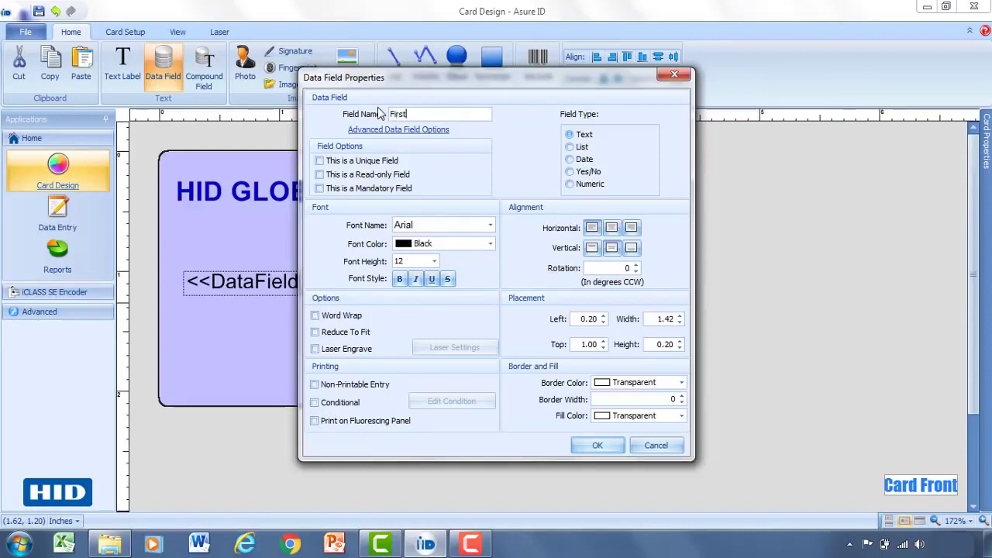
pyautogui.write(' Name')
pyautogui.click(596, 446)
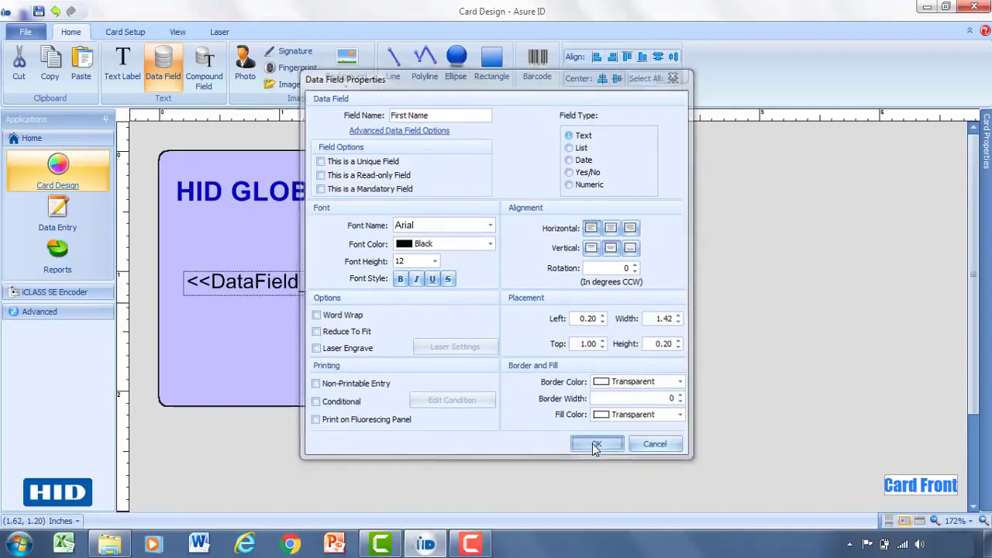
pyautogui.moveTo(300, 281); pyautogui.dragTo(288, 282)
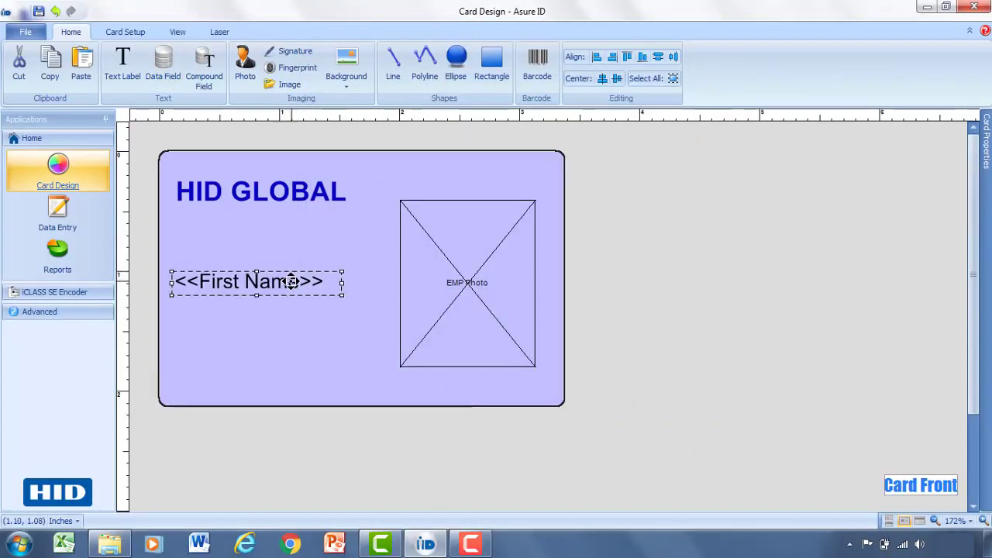
# Step: Draw a 'Last Name' data field and align it directly beneath First Name
pyautogui.click(172, 70)
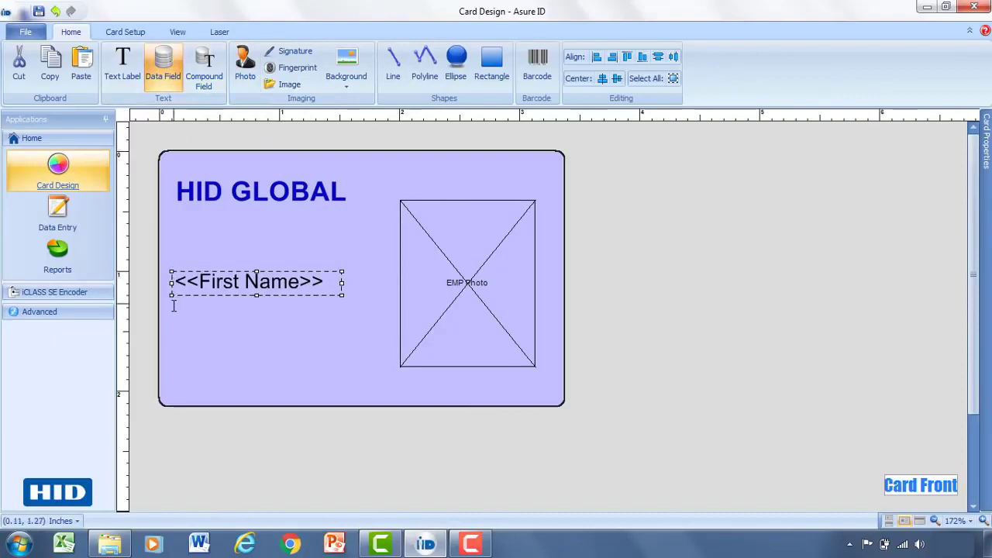
pyautogui.moveTo(171, 309); pyautogui.dragTo(355, 337)
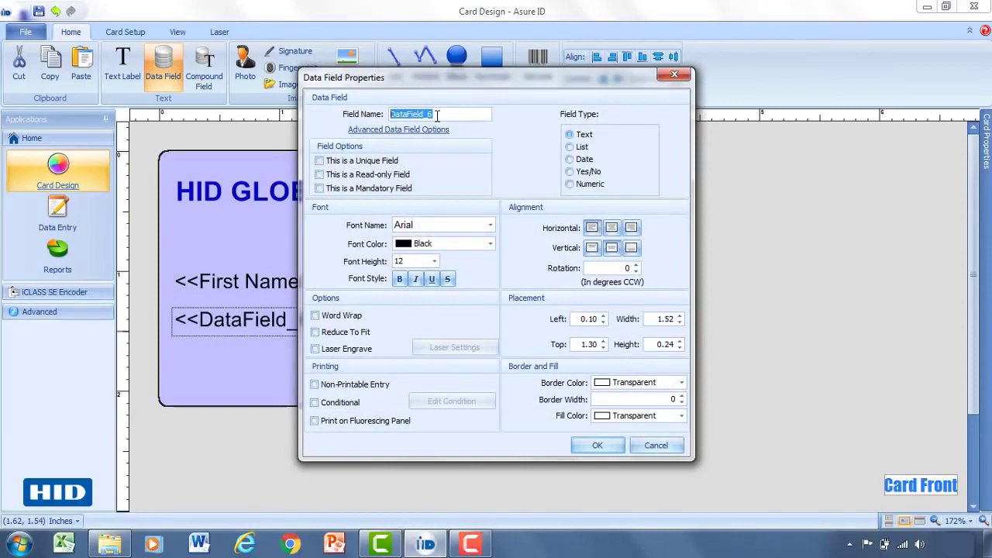
pyautogui.write('Last Name')
pyautogui.click(595, 444)
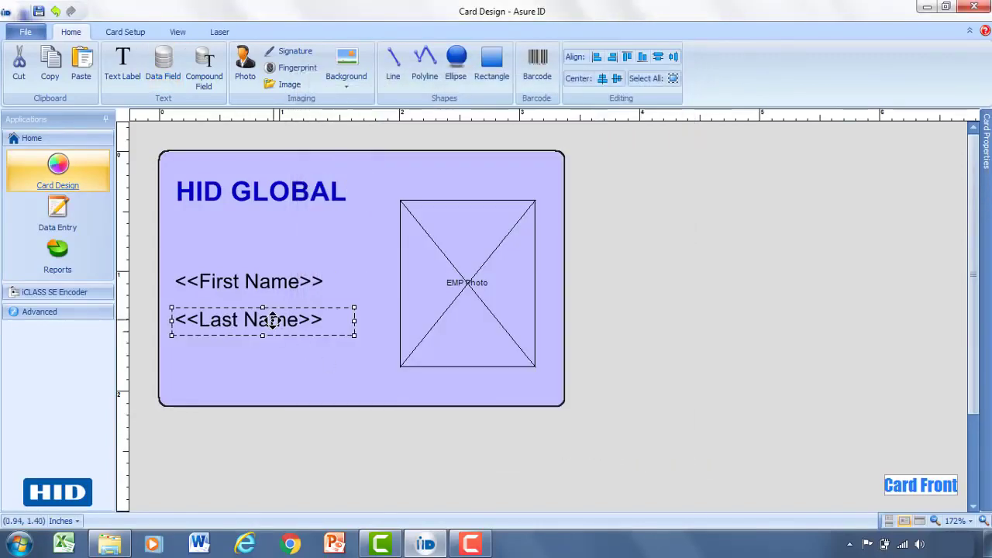
pyautogui.moveTo(273, 320); pyautogui.dragTo(275, 310)
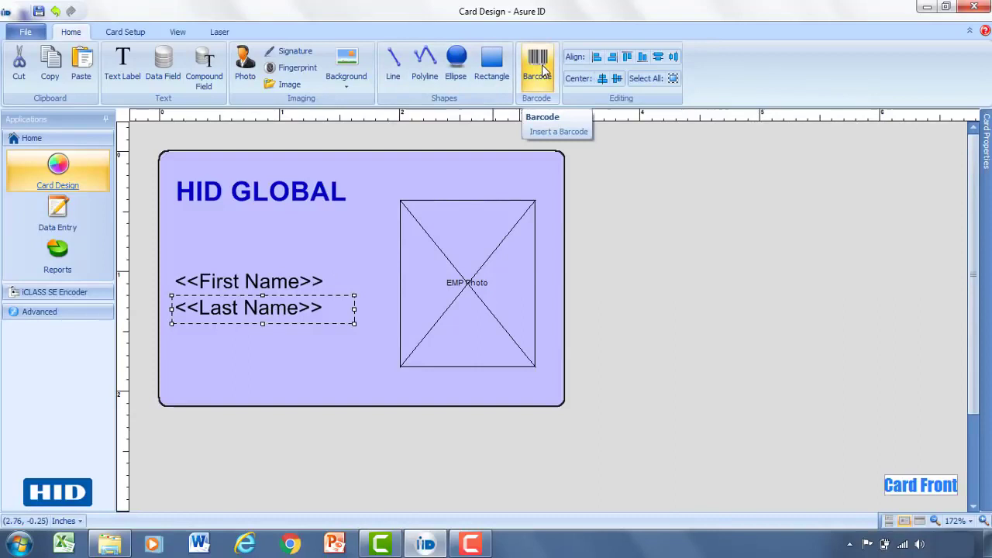
# Step: Draw a barcode under the name fields named Barcode_ID, keeping the Code 39 type
pyautogui.click(543, 69)
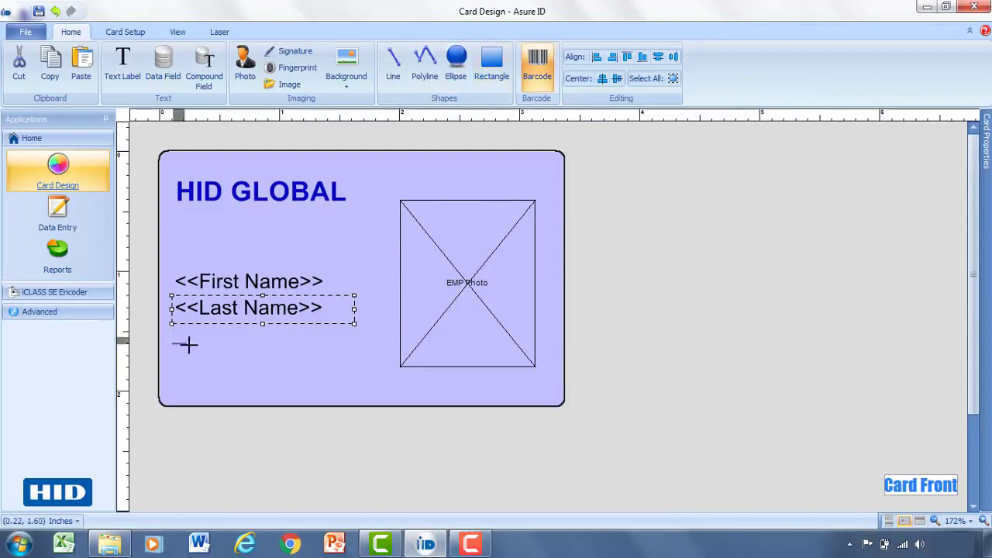
pyautogui.moveTo(189, 345); pyautogui.dragTo(349, 388)
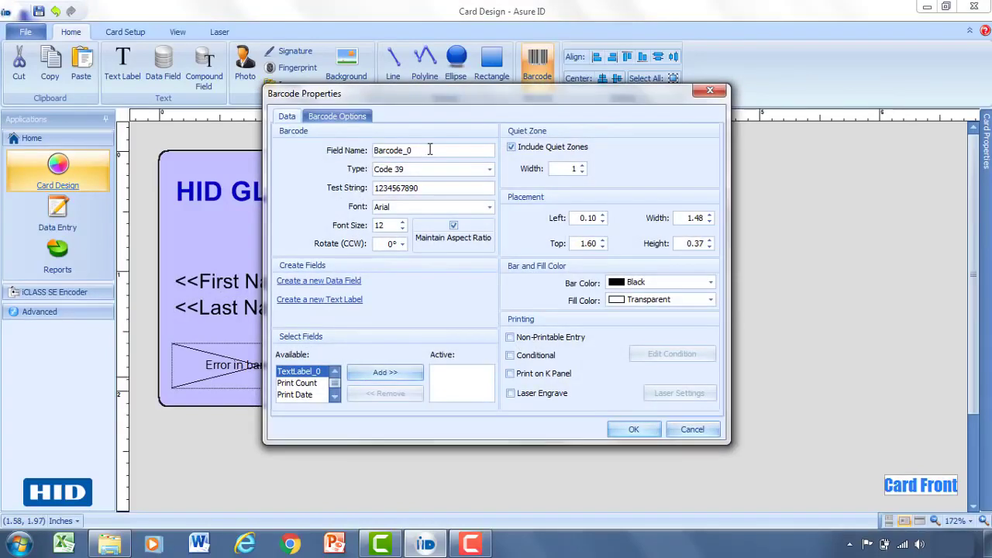
pyautogui.moveTo(422, 146); pyautogui.dragTo(367, 140)
pyautogui.write('B')
pyautogui.click(334, 118)
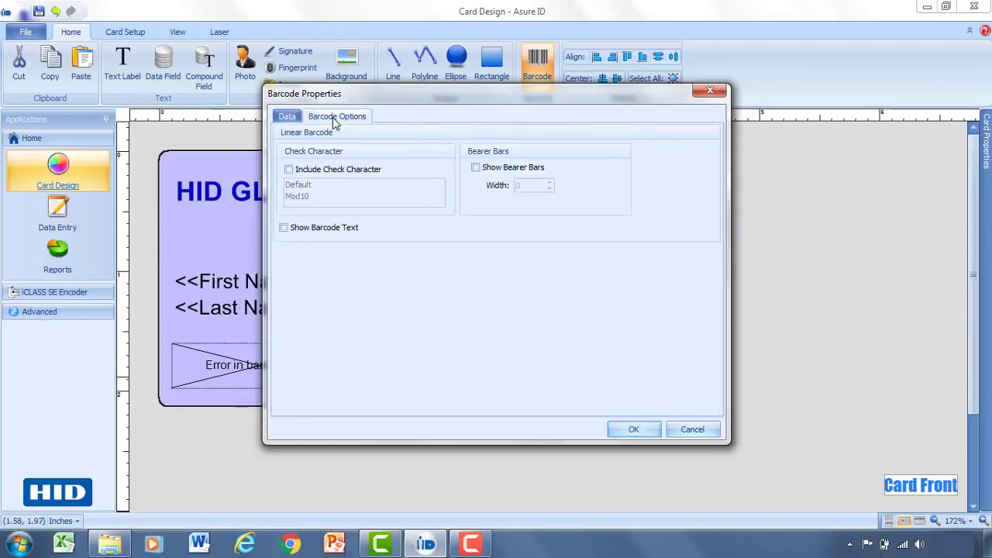
pyautogui.click(293, 117)
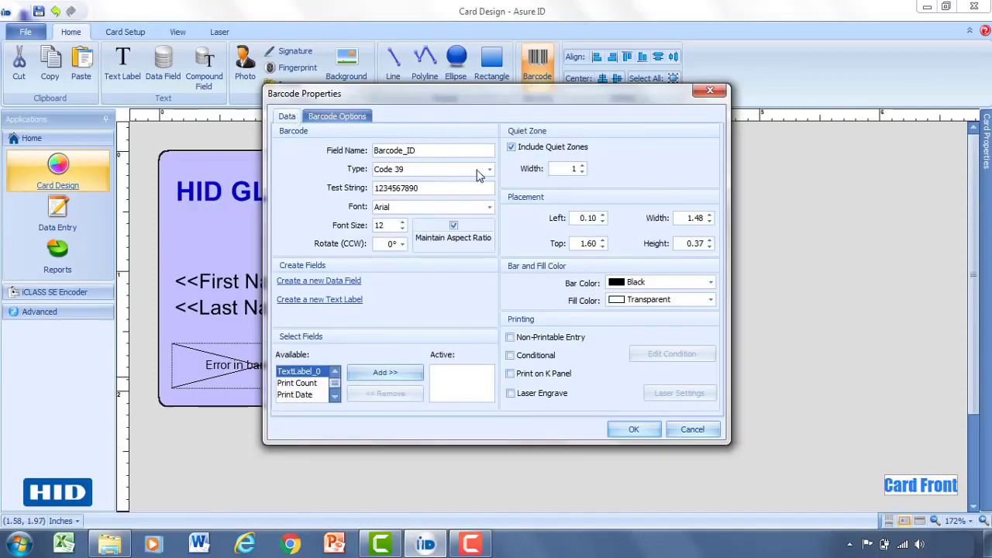
pyautogui.click(488, 169)
pyautogui.moveTo(487, 202); pyautogui.dragTo(484, 239)
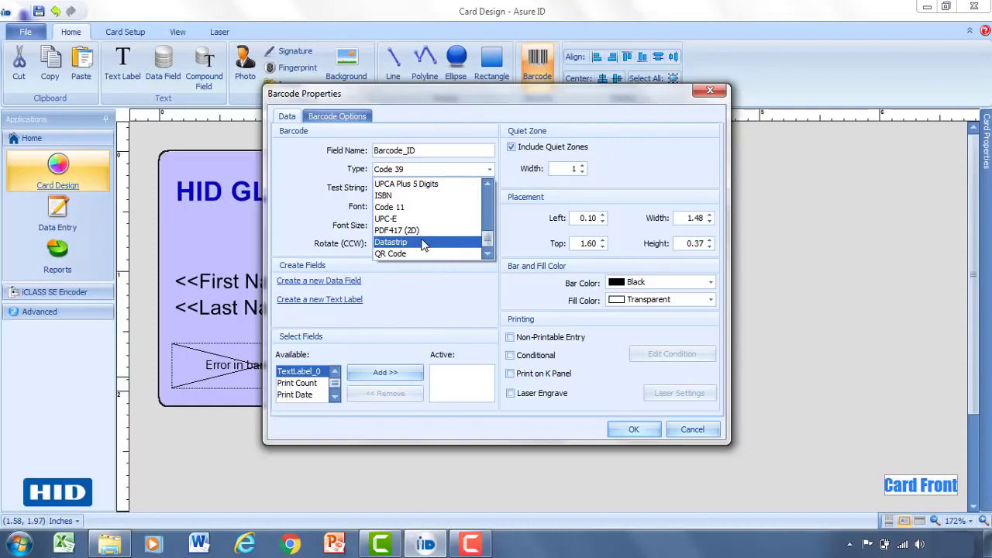
pyautogui.click(302, 169)
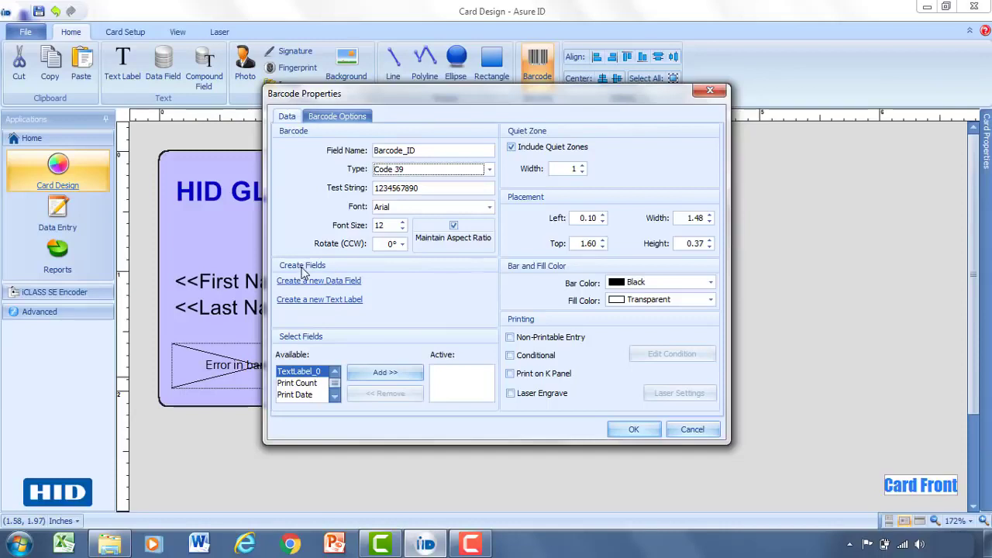
# Step: Create a new numeric data field named Employee Number
pyautogui.click(309, 282)
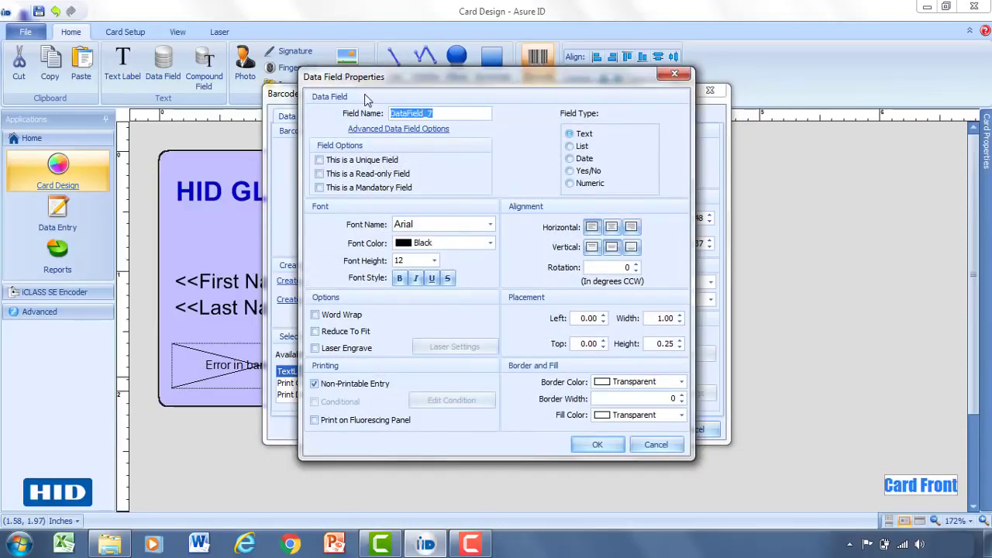
pyautogui.write('Empl')
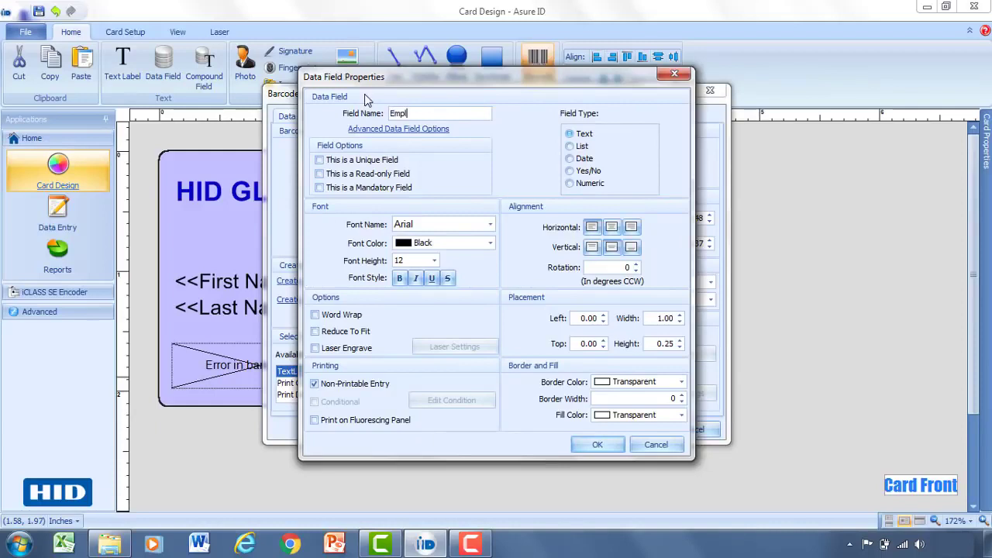
pyautogui.write('oyee Number')
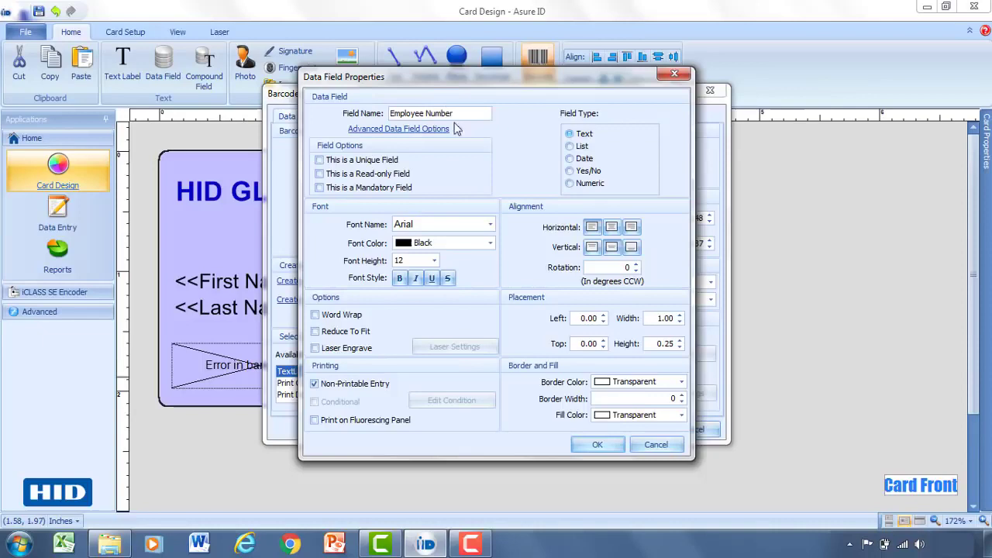
pyautogui.click(568, 134)
pyautogui.click(585, 190)
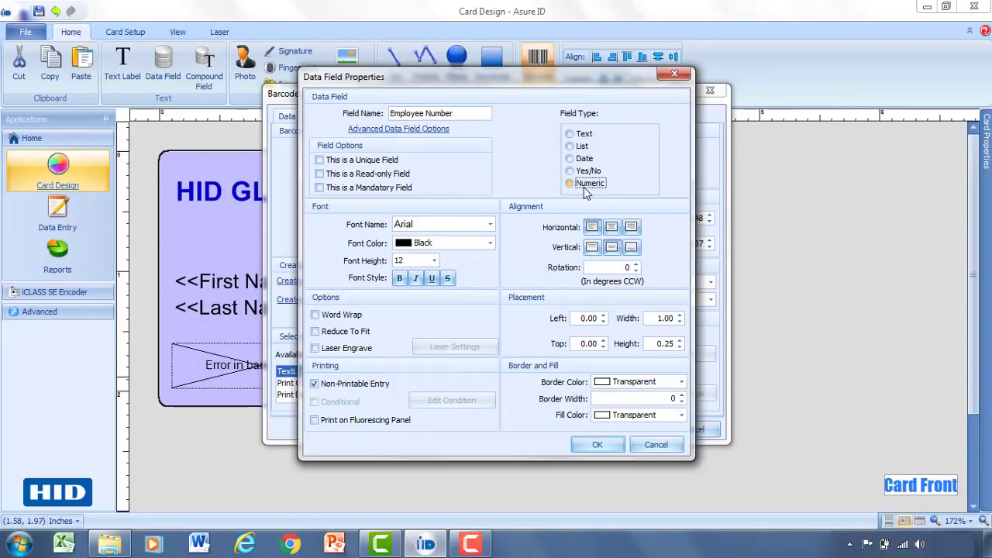
pyautogui.click(594, 445)
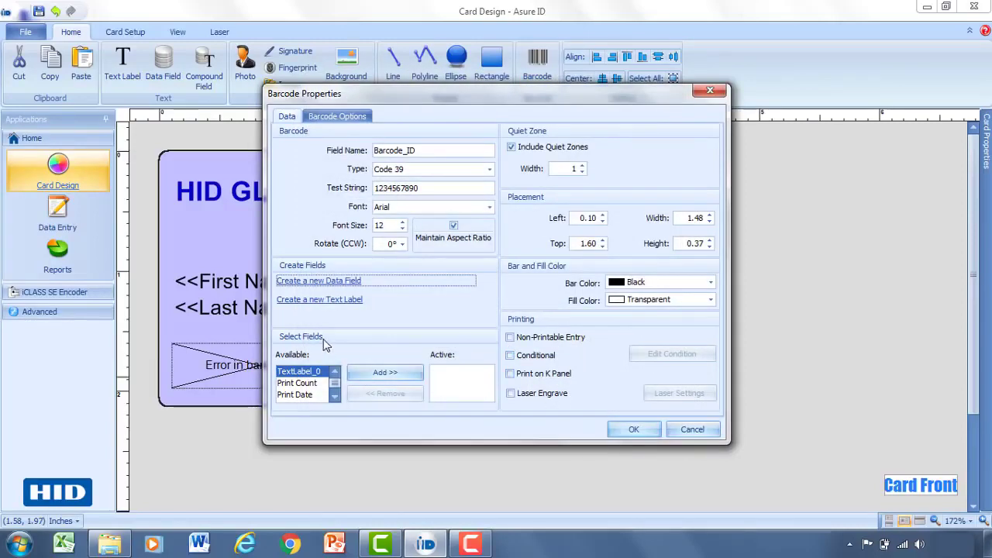
# Step: Link Employee Number to the barcode and place the Code 39 barcode on the card
pyautogui.click(336, 397)
pyautogui.click(336, 397)
pyautogui.click(336, 397)
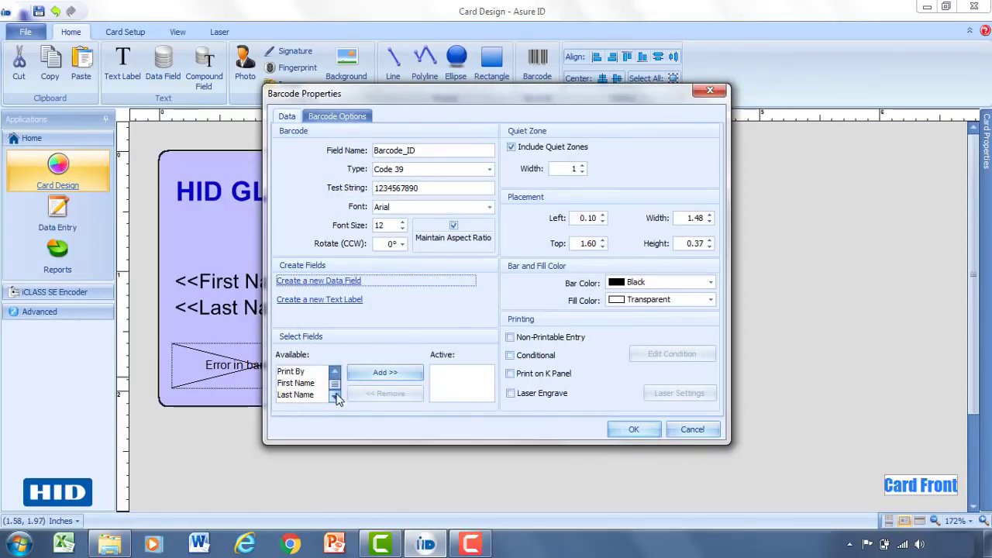
pyautogui.click(336, 396)
pyautogui.click(297, 395)
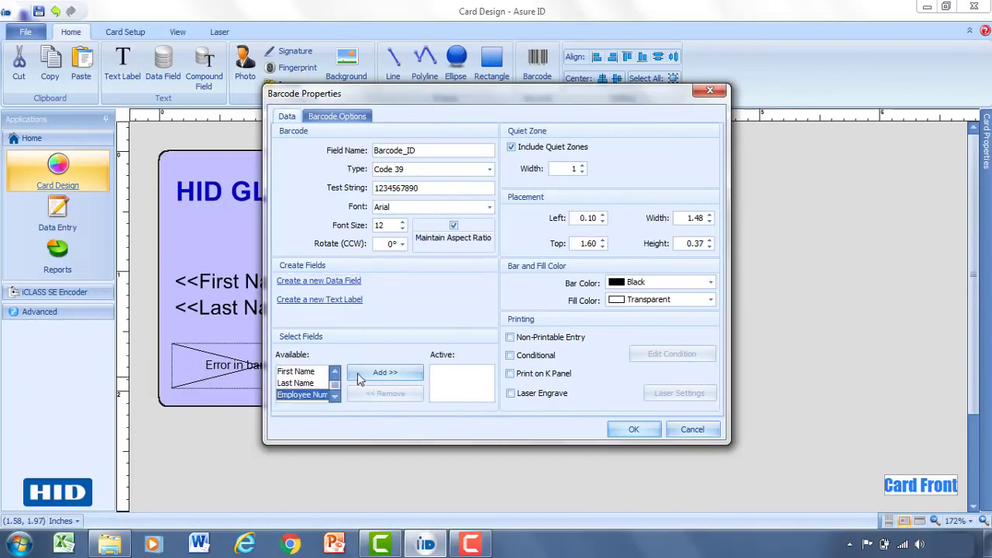
pyautogui.click(387, 373)
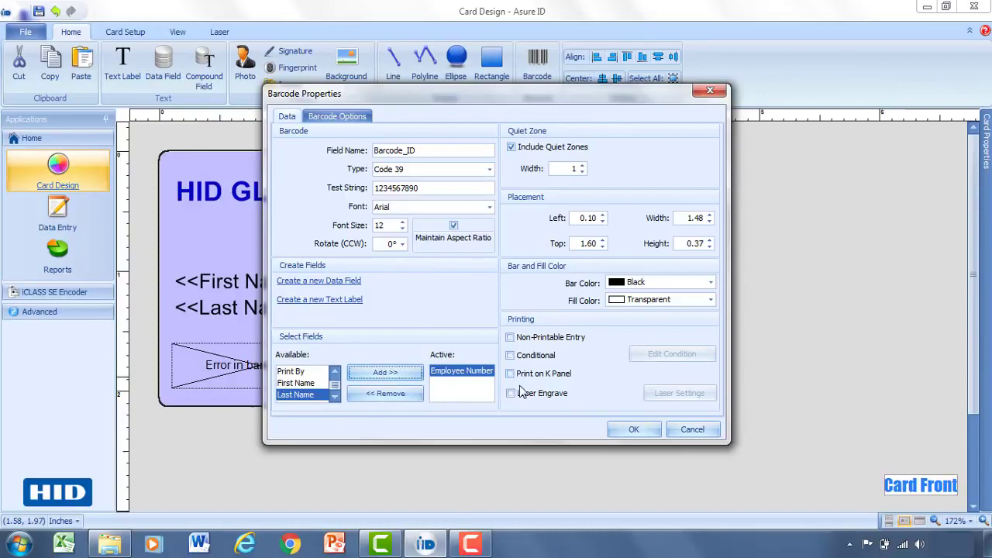
pyautogui.click(633, 431)
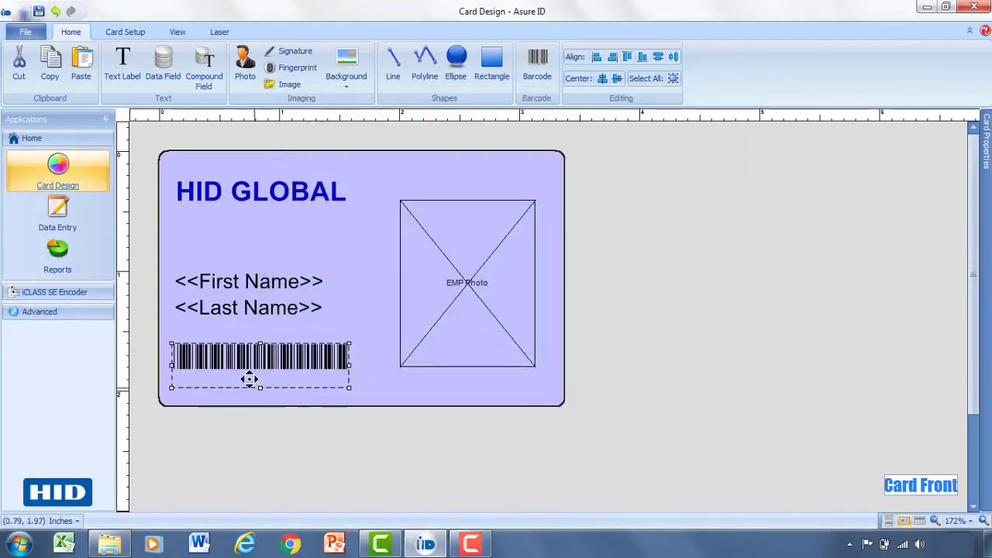
# Step: Pin the Card Properties panel open and review the EMP Photo, First Name and Last Name fields
pyautogui.click(360, 373)
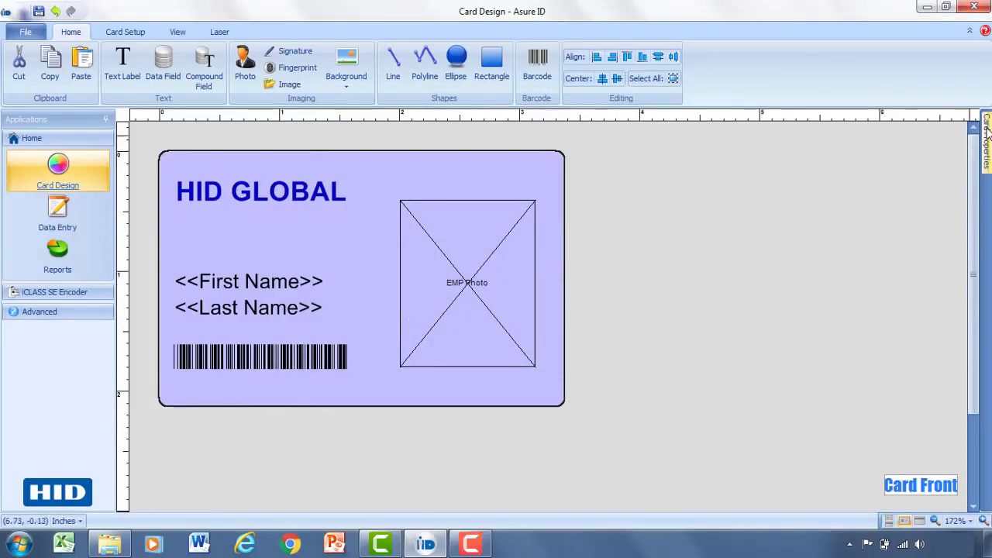
pyautogui.moveTo(986, 134)
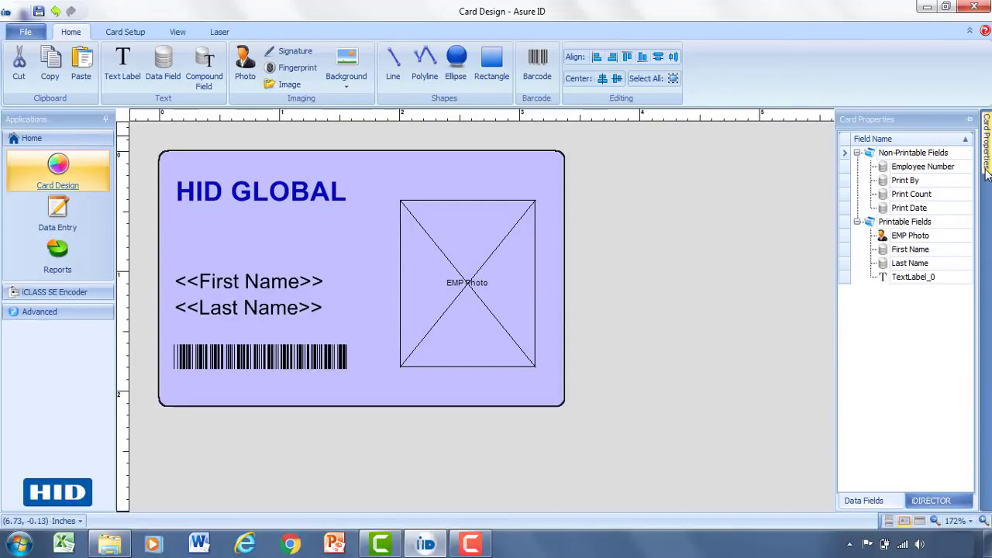
pyautogui.click(969, 120)
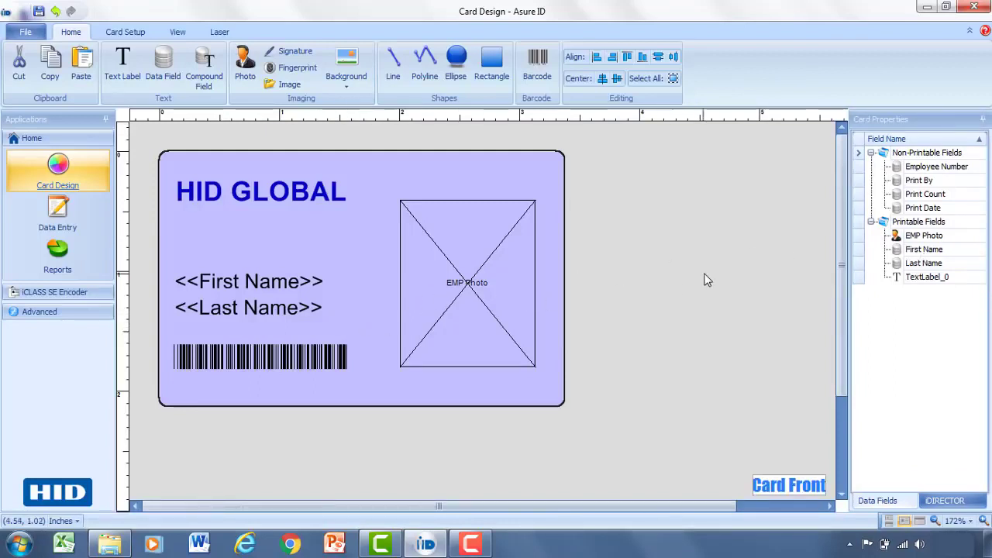
pyautogui.click(924, 236)
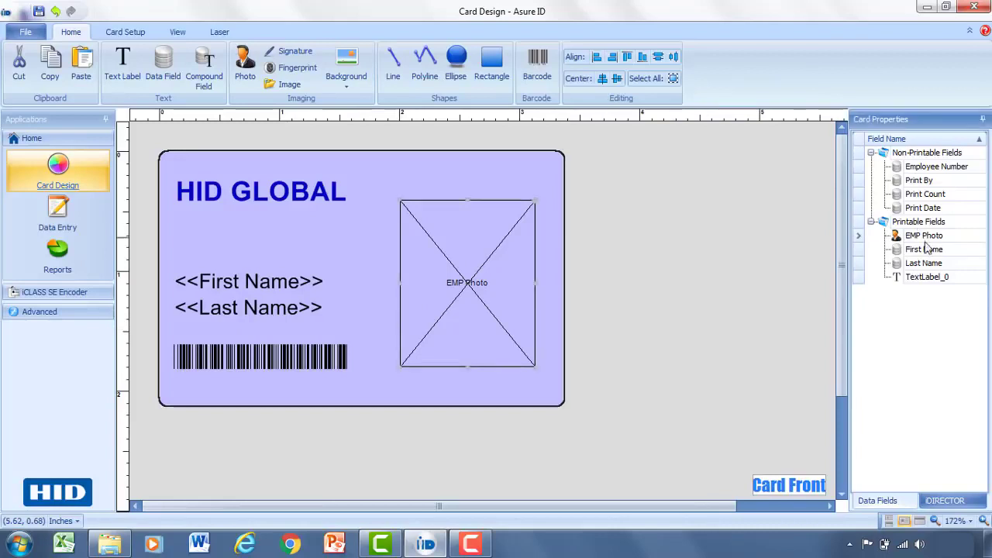
pyautogui.click(925, 248)
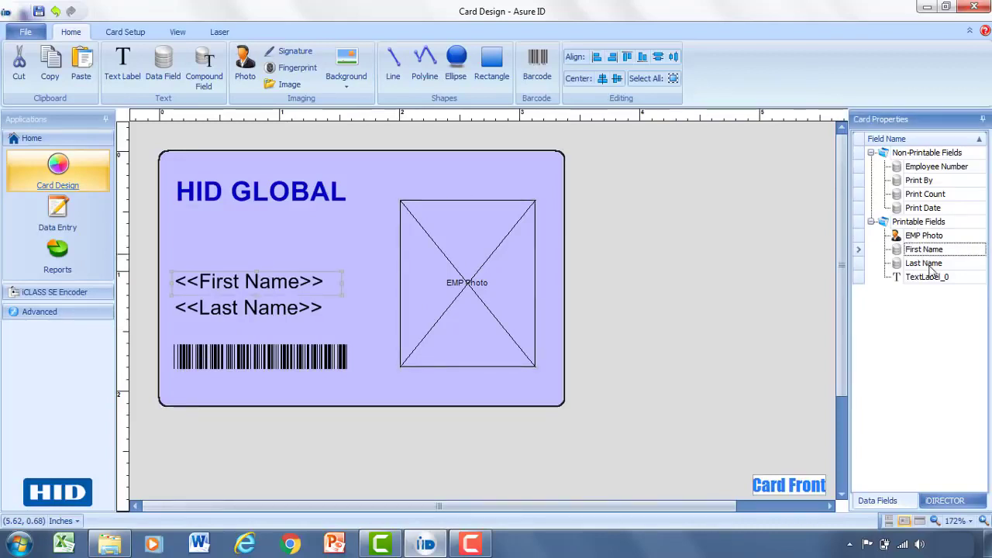
pyautogui.click(929, 264)
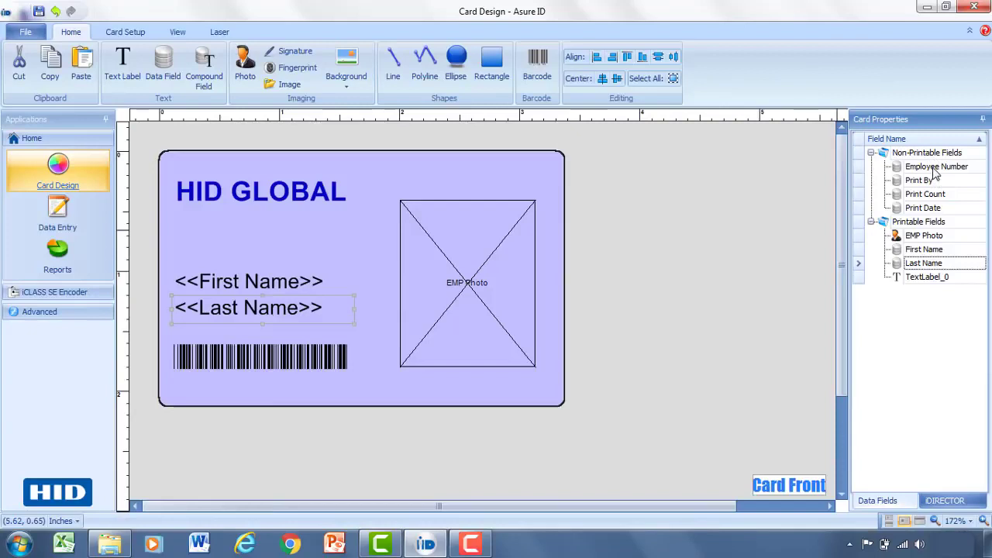
# Step: Try Employee Number as printable, return it to non-printable, then nudge EMP Photo higher
pyautogui.moveTo(934, 172); pyautogui.dragTo(923, 225)
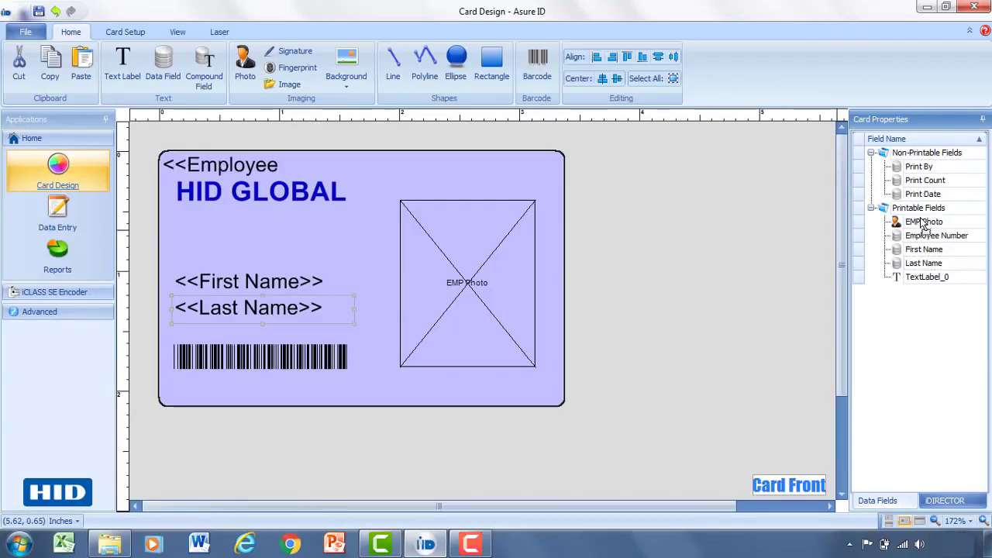
pyautogui.click(226, 164)
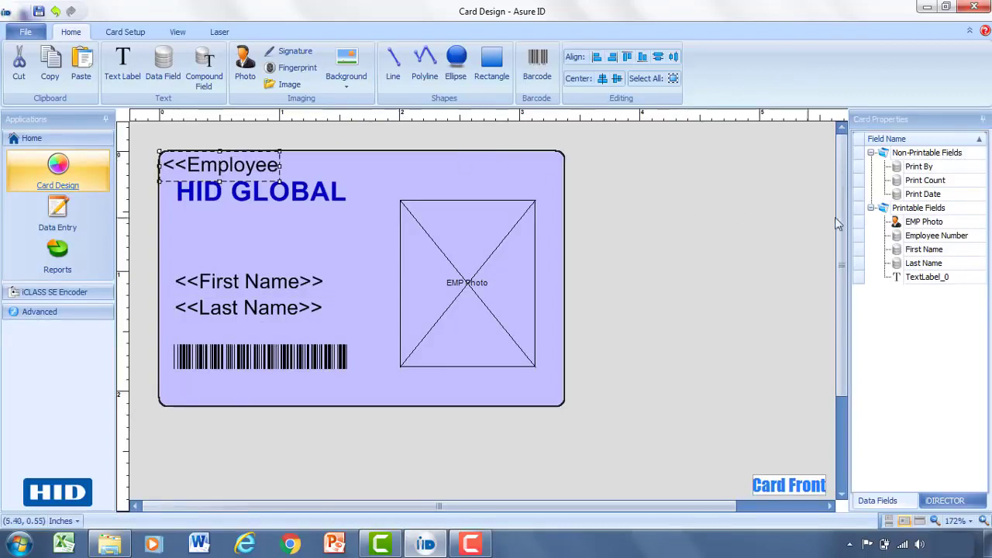
pyautogui.moveTo(927, 237); pyautogui.dragTo(934, 164)
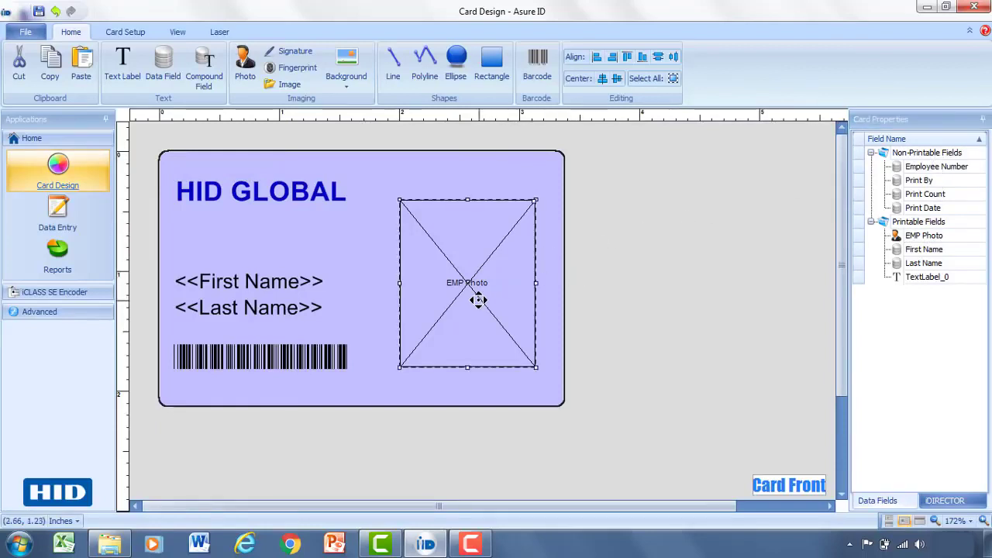
pyautogui.moveTo(480, 293); pyautogui.dragTo(481, 276)
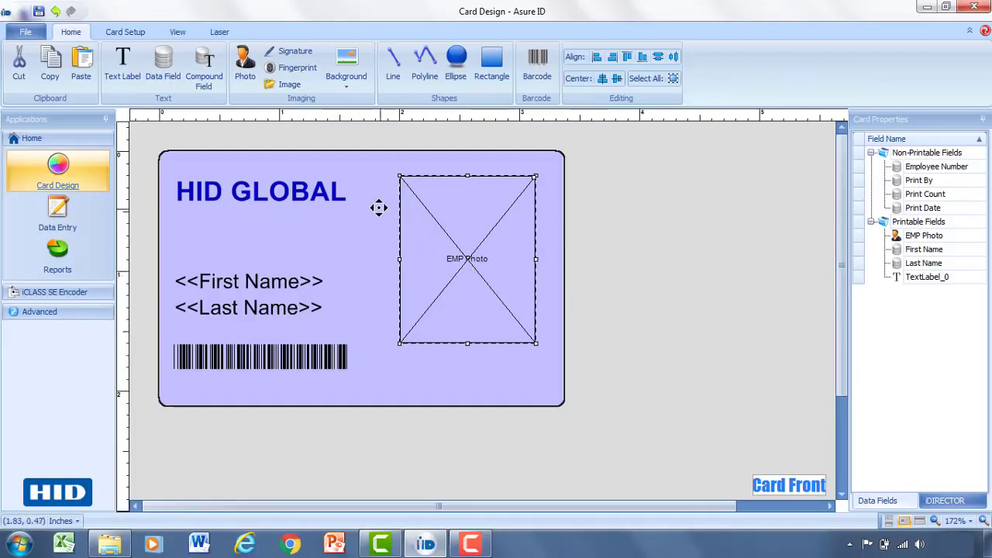
# Step: Draw a compound field below the photo, name it Full Name, and insert First Name
pyautogui.click(202, 67)
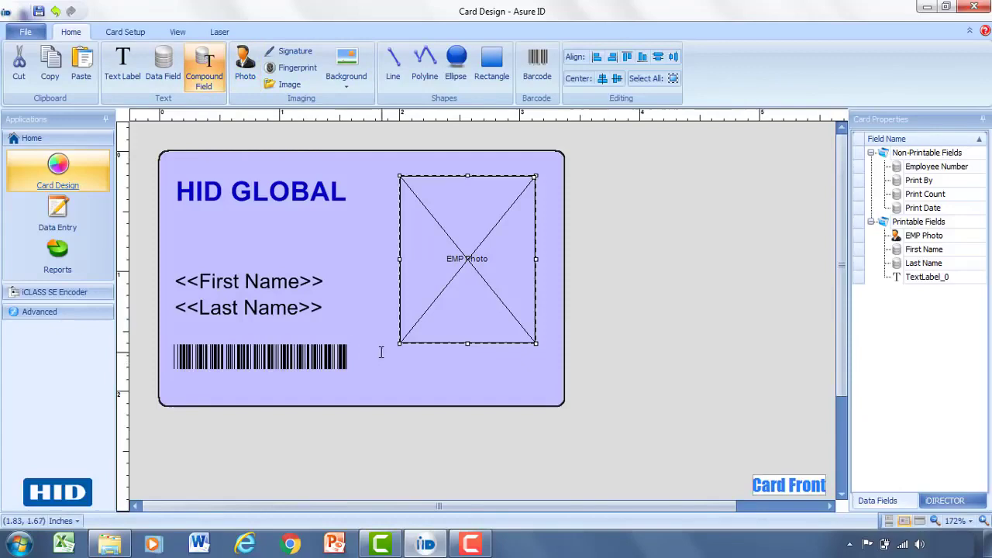
pyautogui.moveTo(376, 355); pyautogui.dragTo(544, 389)
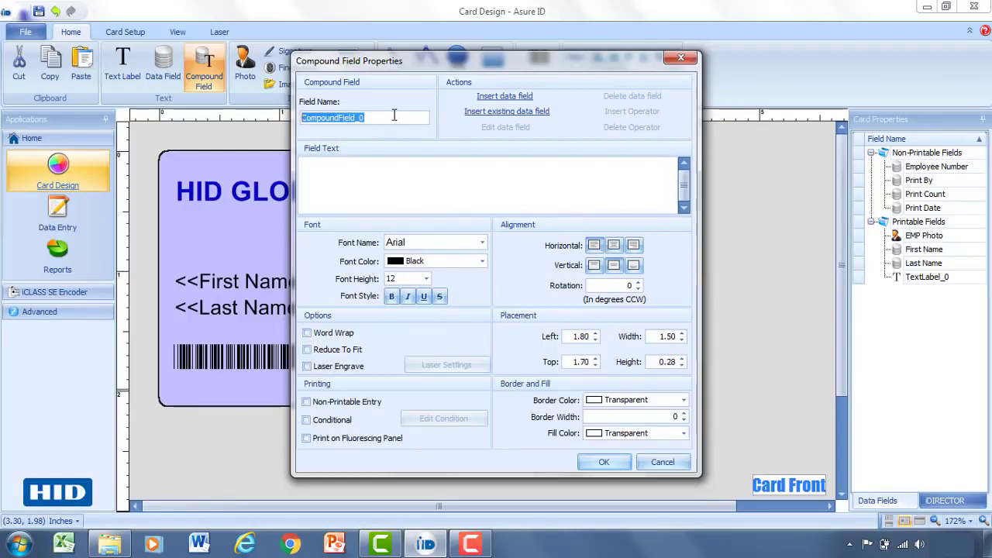
pyautogui.write('Full')
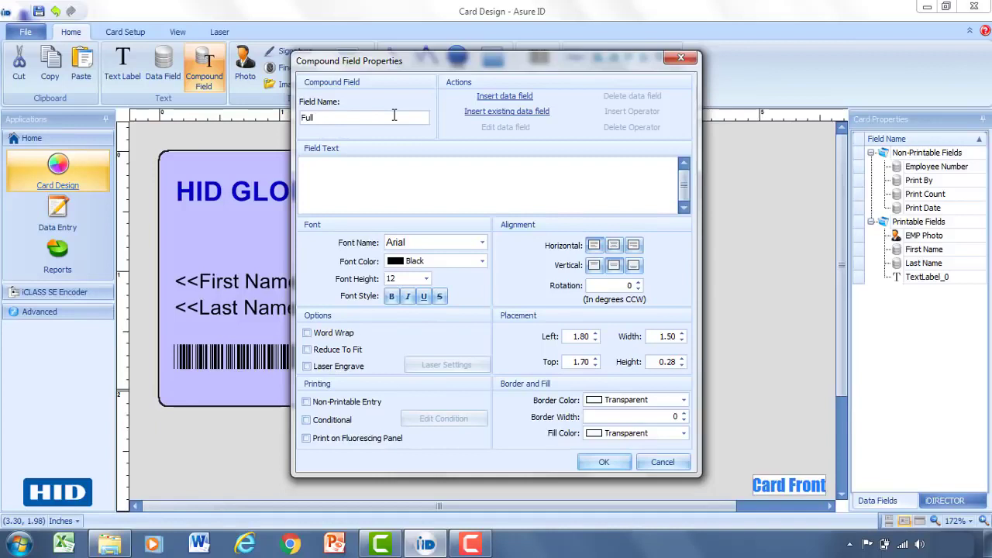
pyautogui.write(' Name')
pyautogui.click(511, 114)
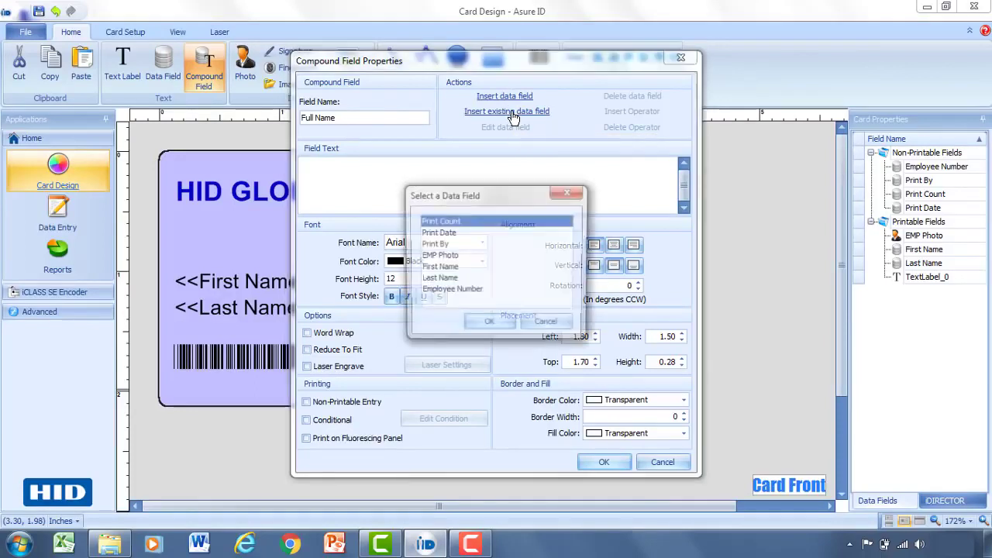
pyautogui.click(446, 272)
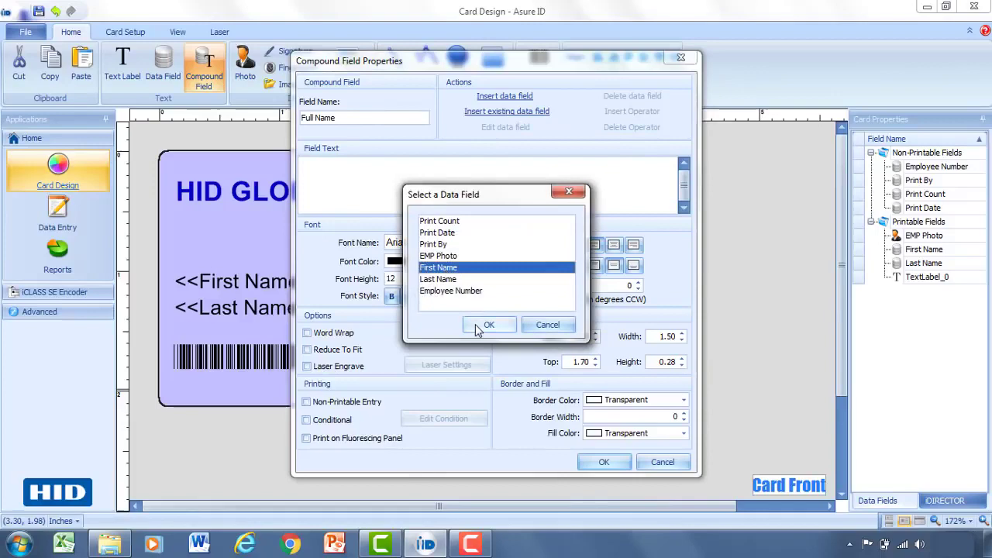
pyautogui.click(489, 324)
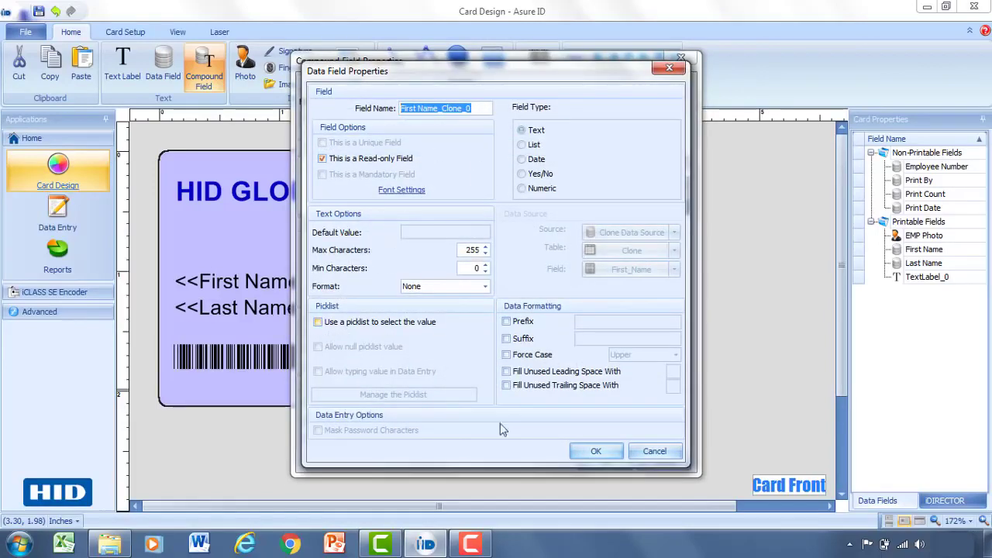
pyautogui.click(593, 452)
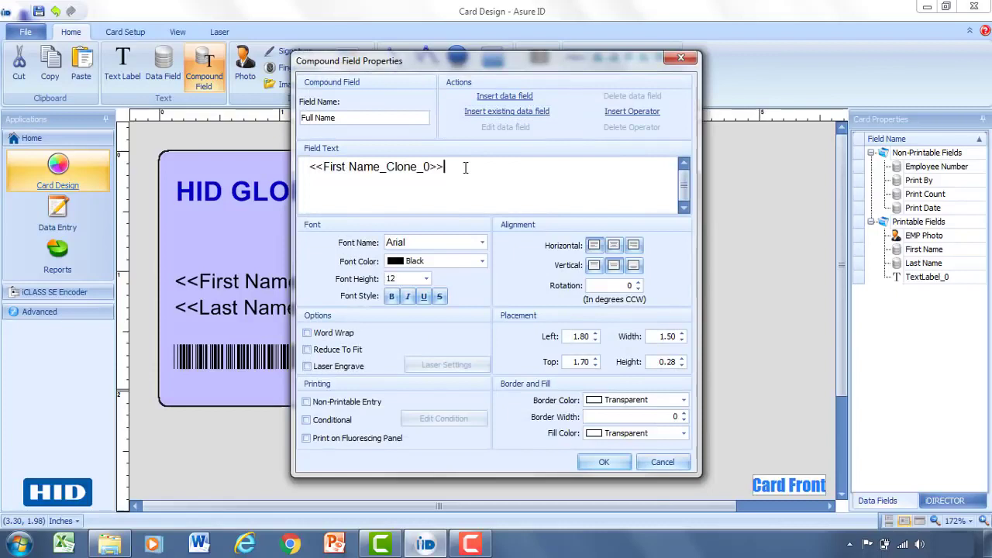
# Step: Insert Last Name into the Full Name field and place it on the card
pyautogui.click(493, 113)
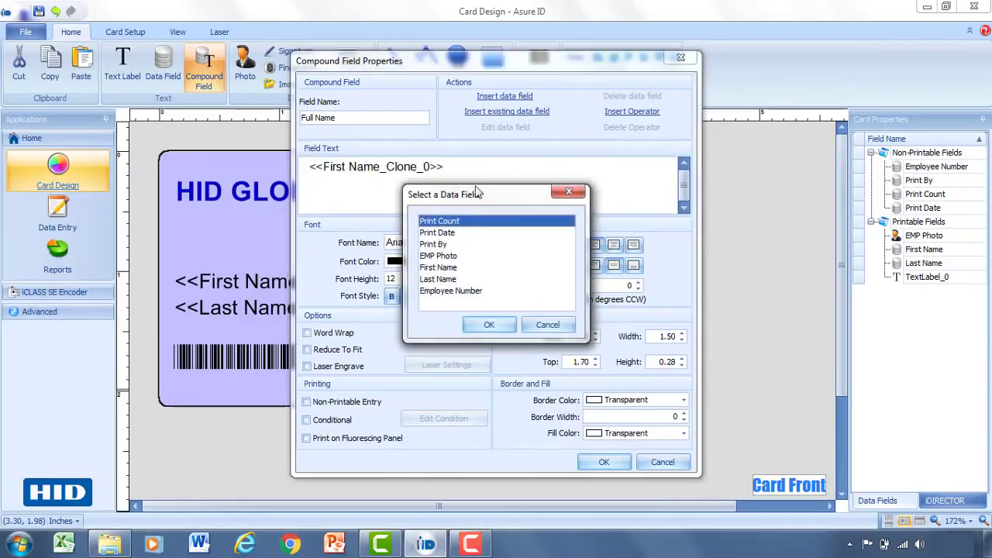
pyautogui.click(451, 279)
pyautogui.click(488, 325)
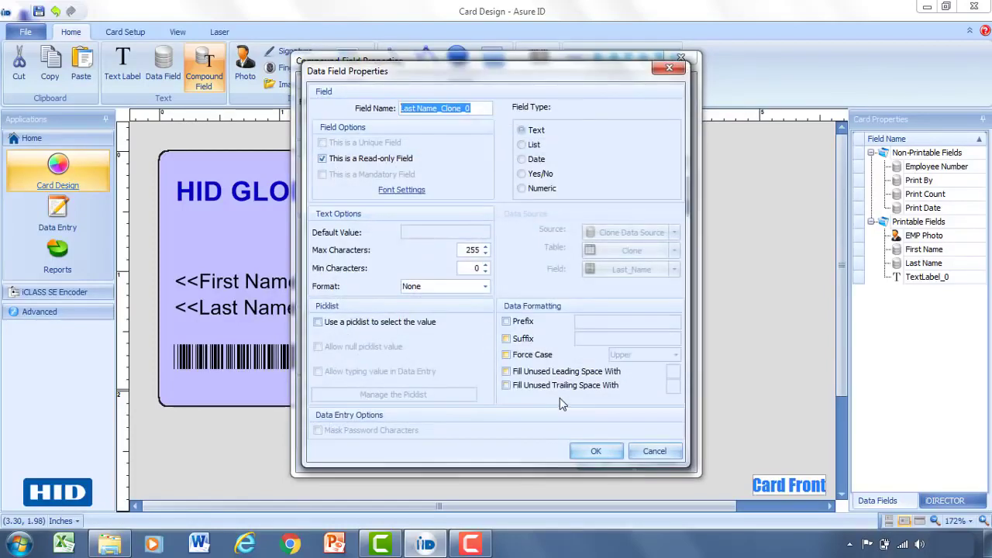
pyautogui.click(593, 451)
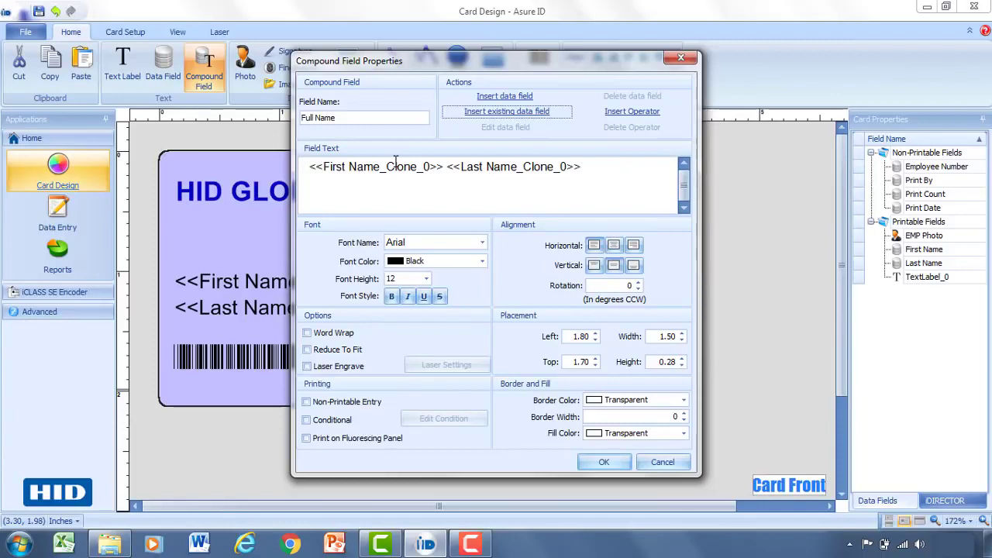
pyautogui.click(603, 462)
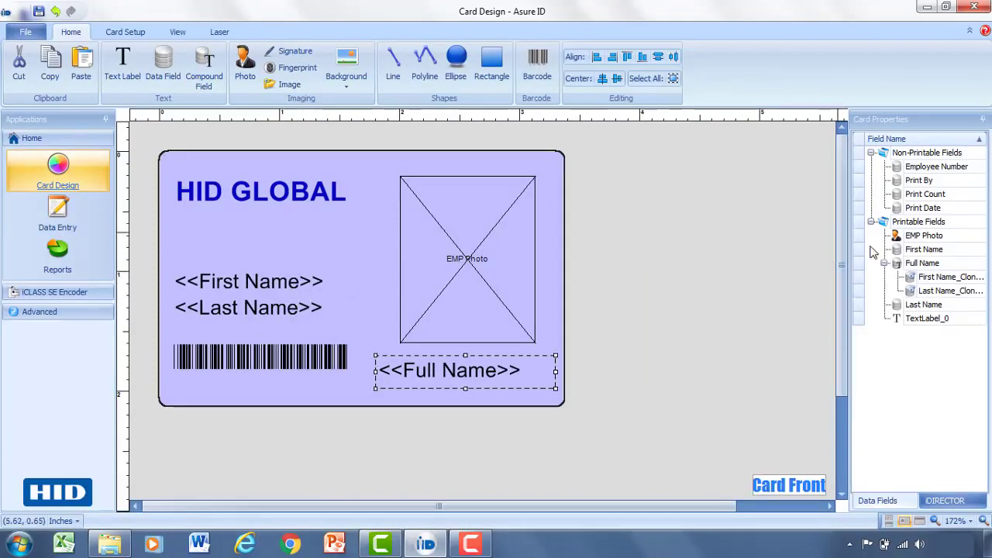
# Step: Move First Name and Last Name to Non-Printable Fields and shift Full Name left above the barcode
pyautogui.click(937, 251)
pyautogui.moveTo(941, 158); pyautogui.dragTo(942, 161)
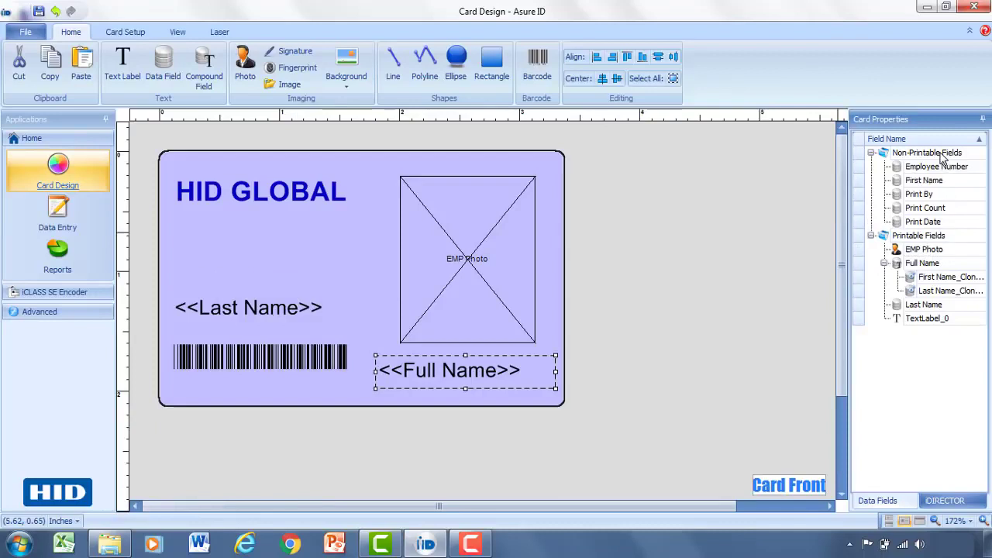
pyautogui.click(920, 307)
pyautogui.moveTo(920, 309); pyautogui.dragTo(926, 162)
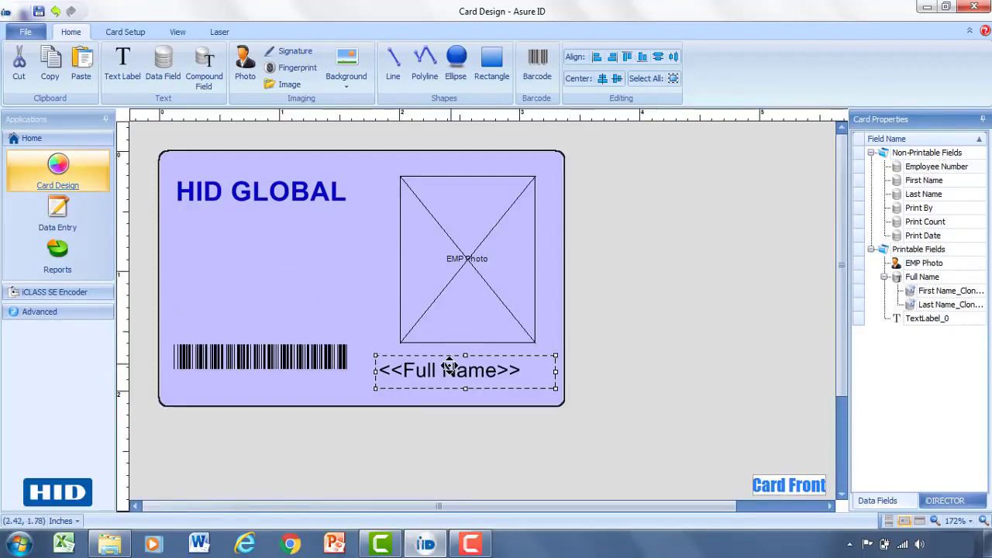
pyautogui.moveTo(449, 365); pyautogui.dragTo(244, 295)
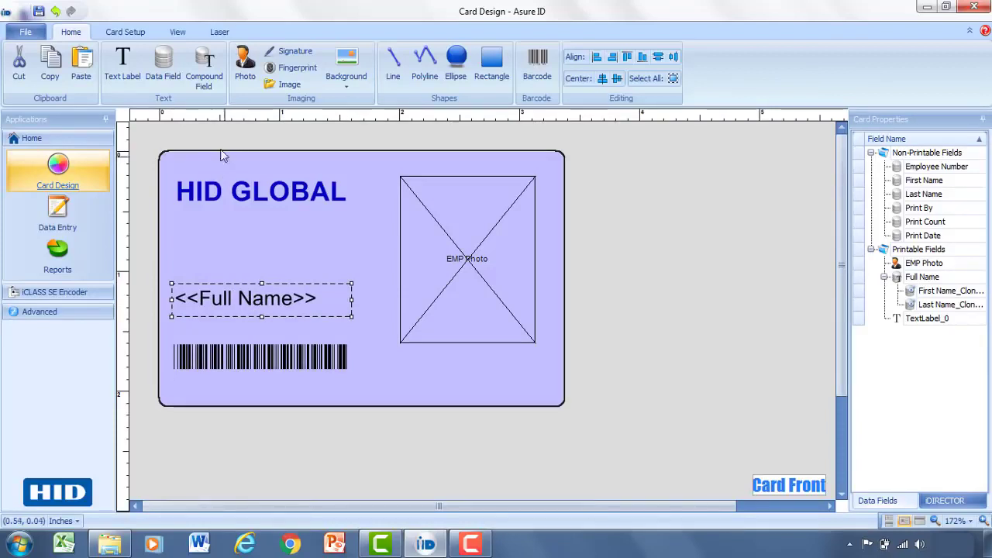
# Step: Draw a Department data field above the barcode and set it to use a picklist
pyautogui.click(164, 73)
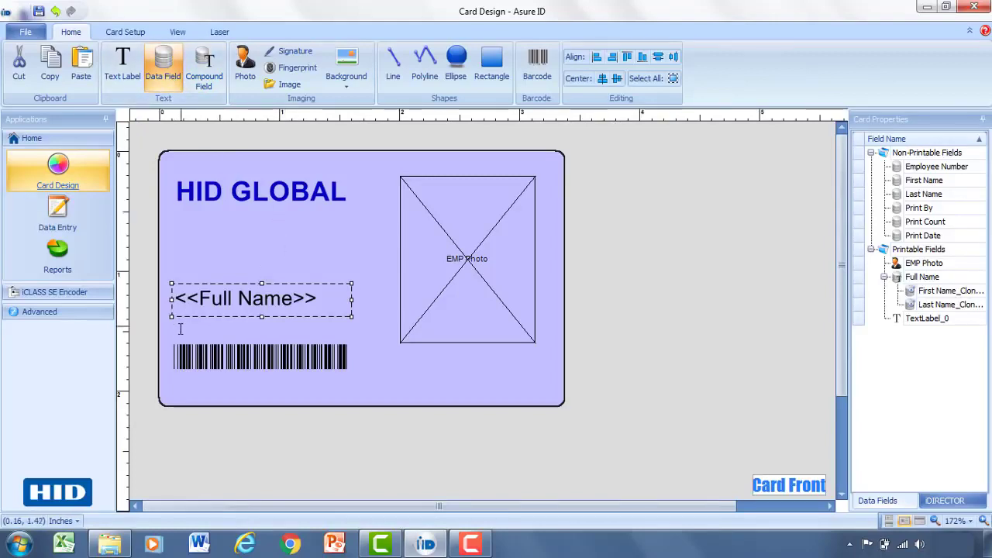
pyautogui.moveTo(160, 331); pyautogui.dragTo(216, 354)
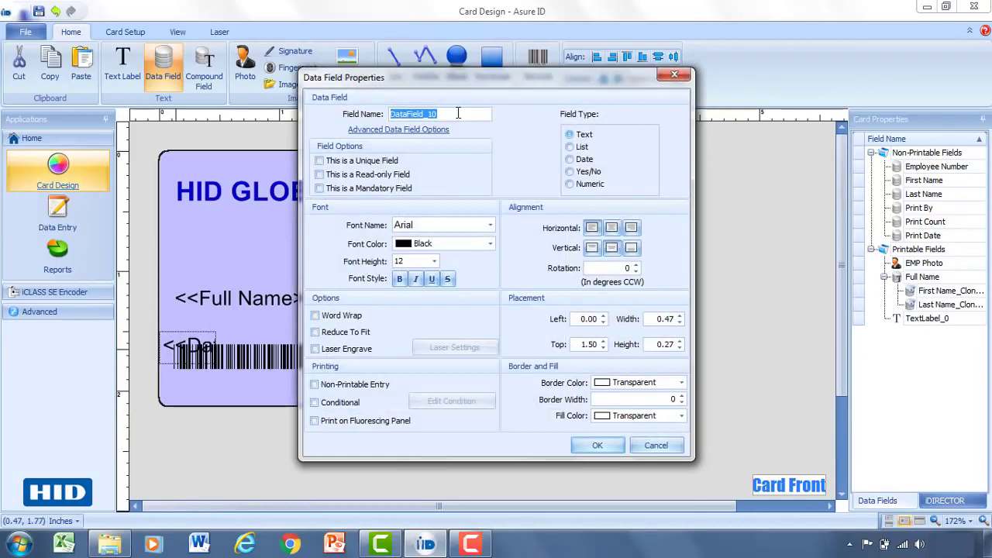
pyautogui.write('D')
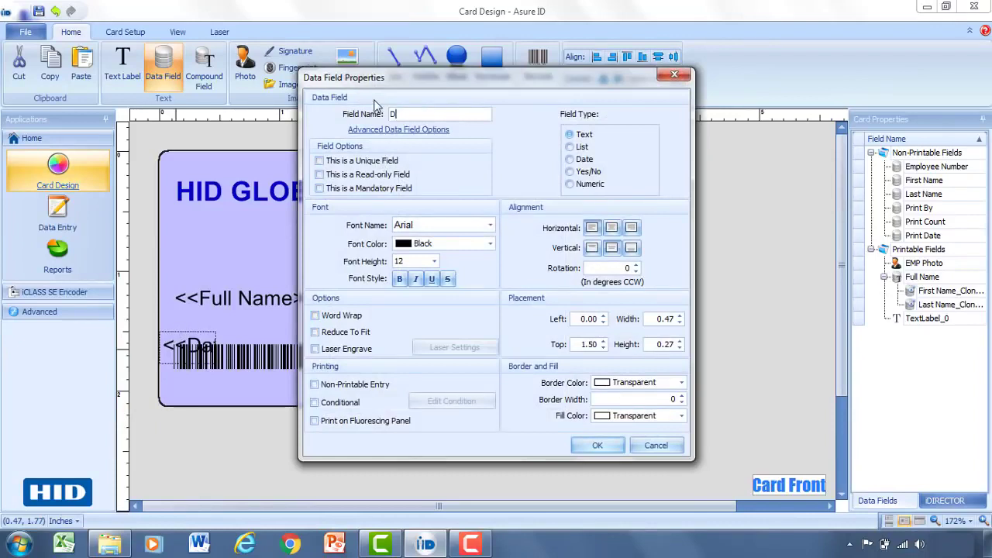
pyautogui.write('epartment')
pyautogui.click(379, 132)
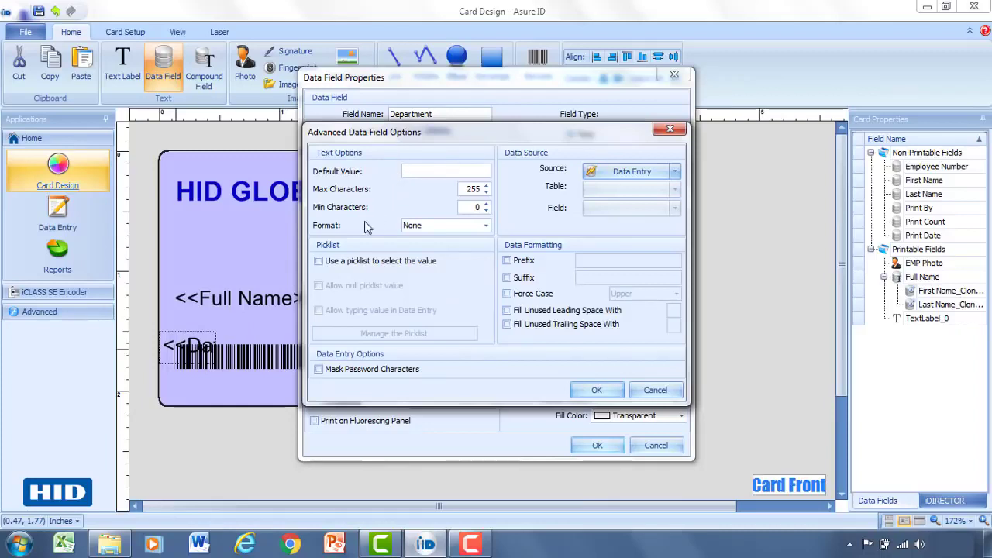
pyautogui.click(319, 263)
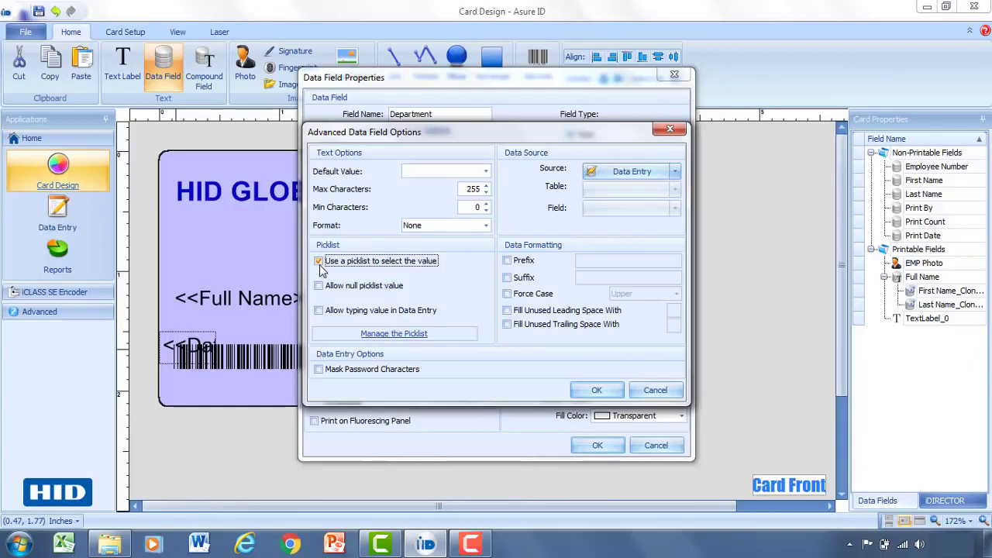
# Step: Fill the picklist with Marketing, Engineering and Sales, then create the Department field
pyautogui.click(390, 341)
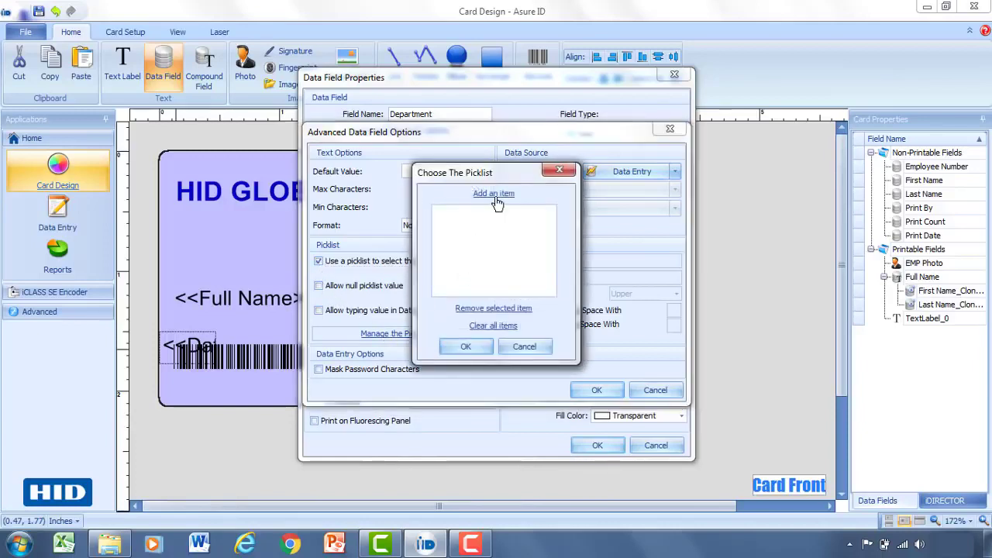
pyautogui.click(494, 195)
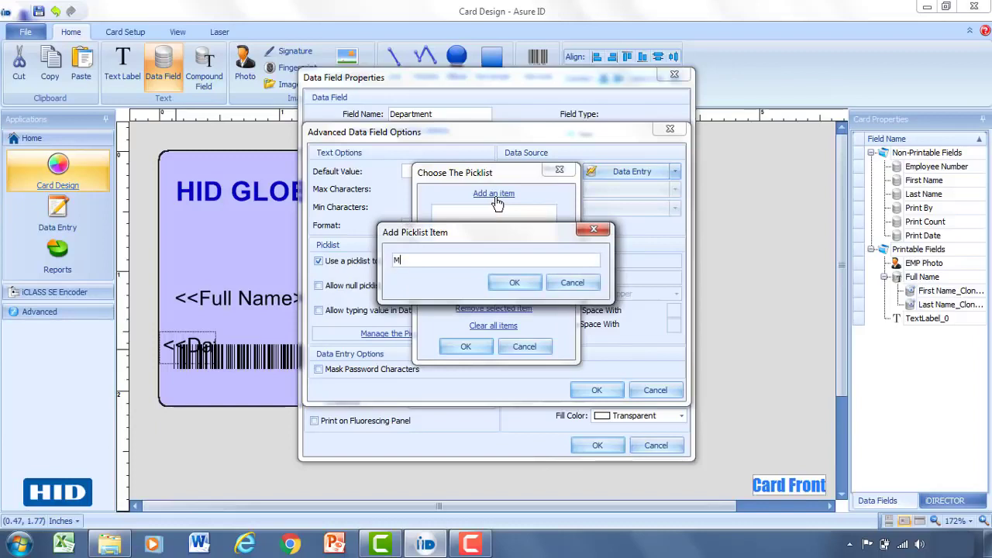
pyautogui.write('Marketing')
pyautogui.click(530, 284)
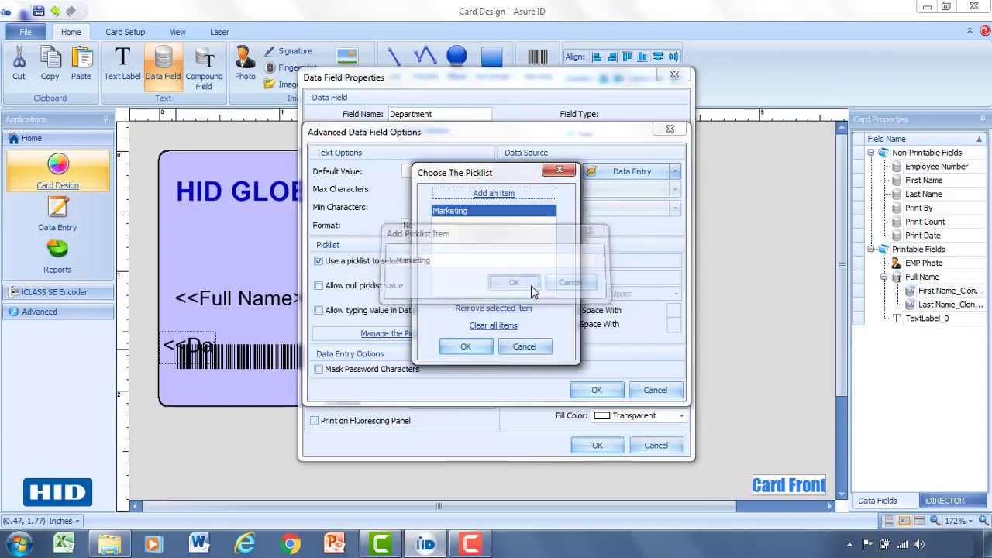
pyautogui.click(480, 195)
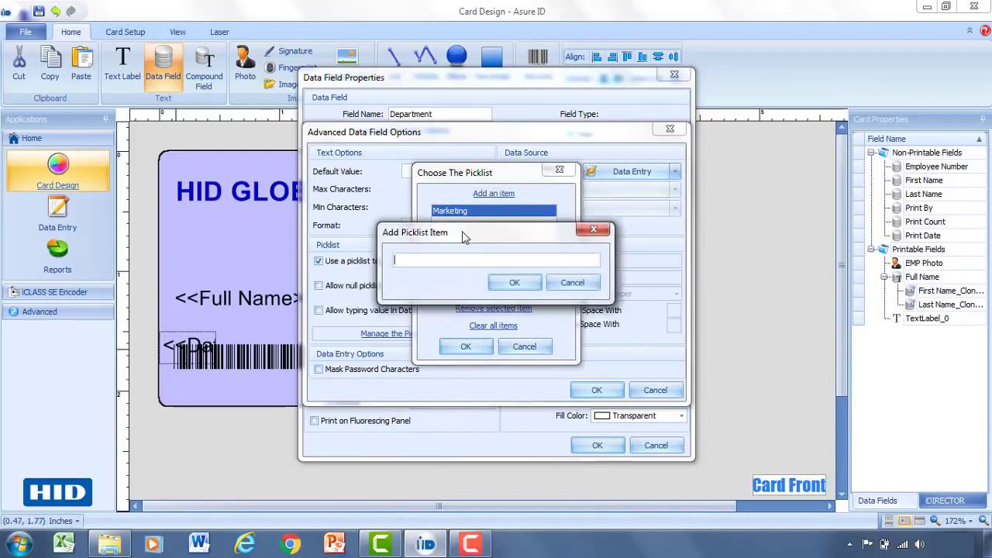
pyautogui.write('Engineering')
pyautogui.click(516, 285)
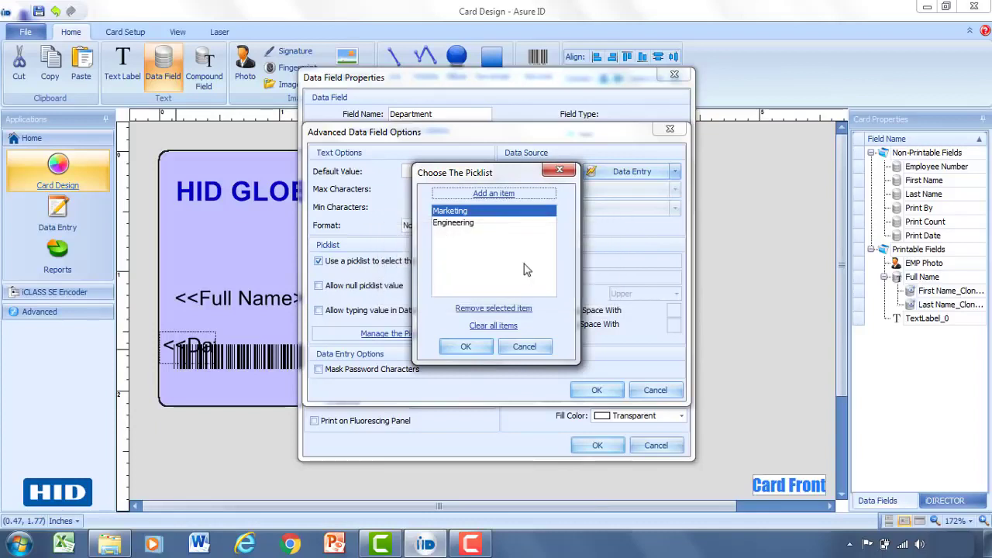
pyautogui.click(490, 196)
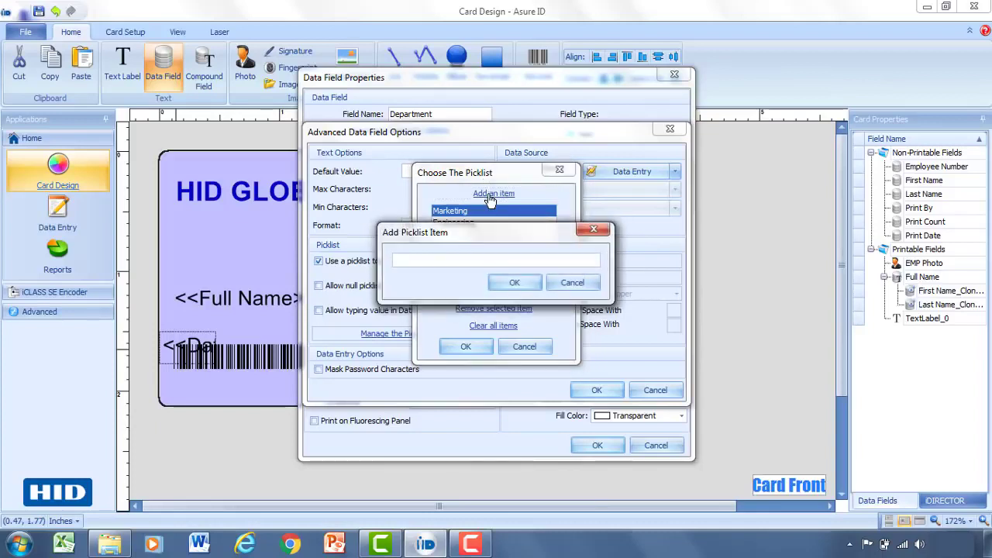
pyautogui.write('Sales')
pyautogui.click(514, 282)
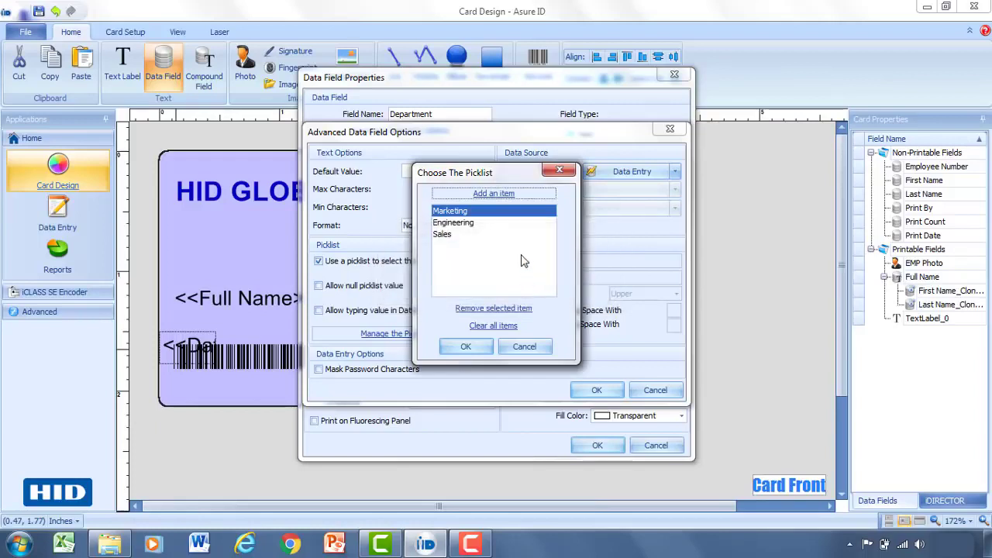
pyautogui.click(482, 348)
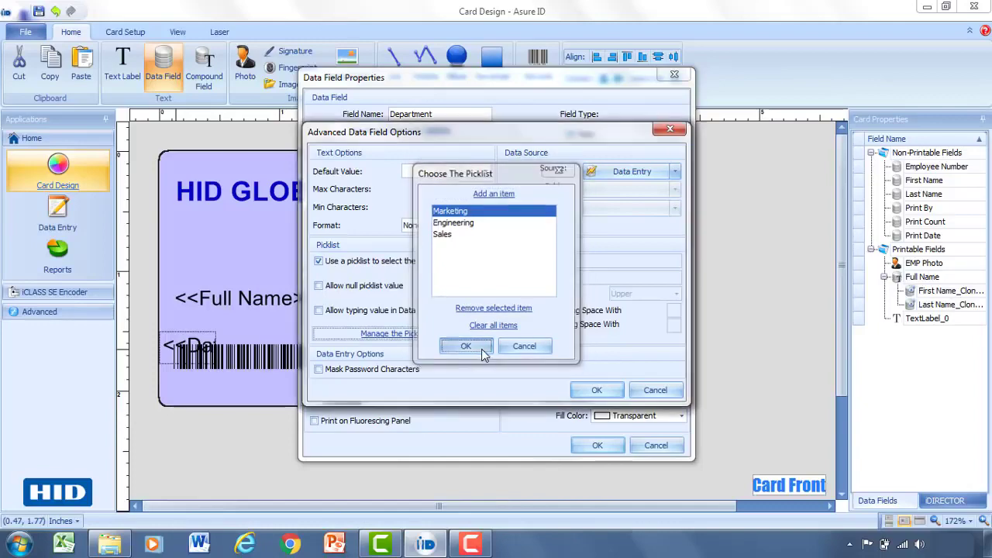
pyautogui.click(595, 390)
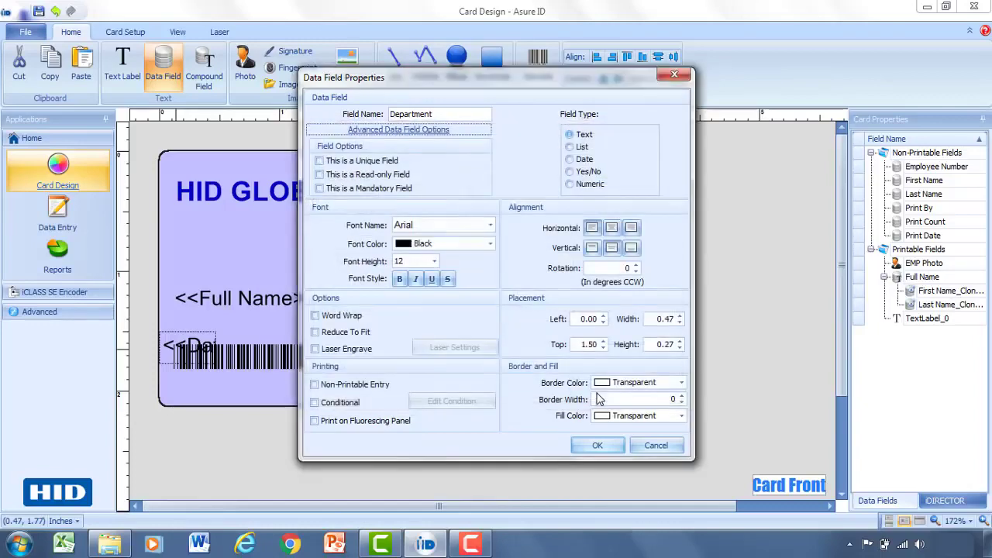
pyautogui.click(597, 446)
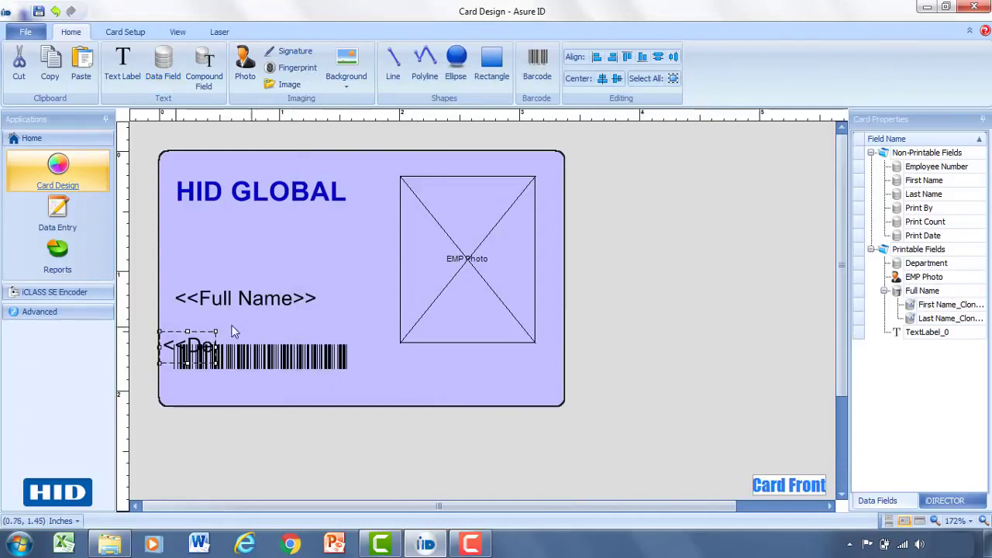
# Step: Move Department below Full Name and draw a rectangle under the HID GLOBAL heading
pyautogui.moveTo(198, 327); pyautogui.dragTo(353, 321)
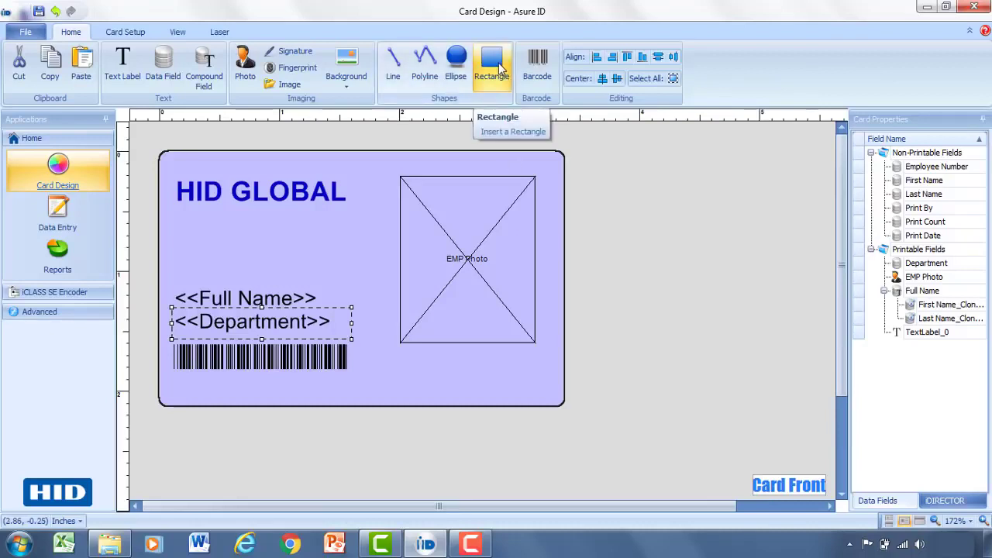
pyautogui.click(496, 68)
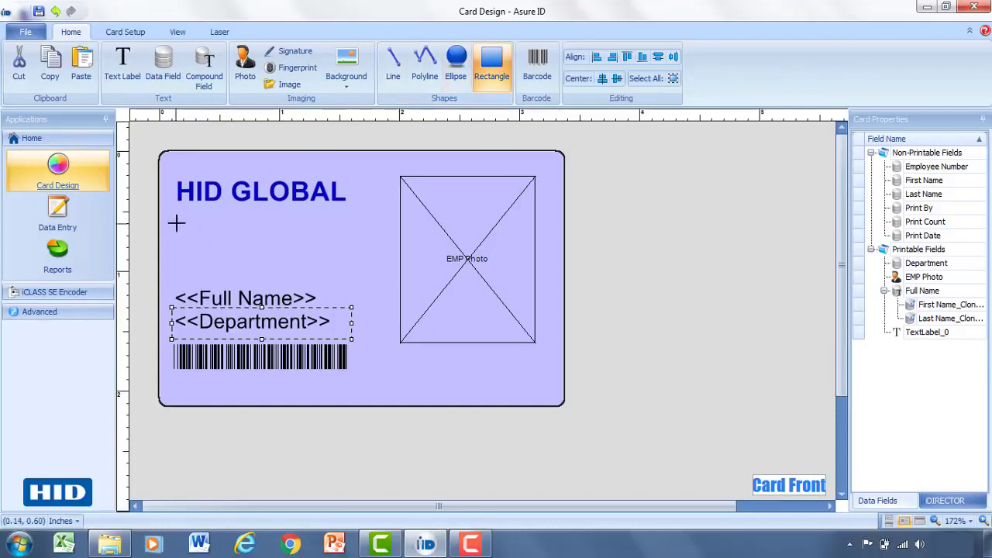
pyautogui.moveTo(184, 223); pyautogui.dragTo(380, 270)
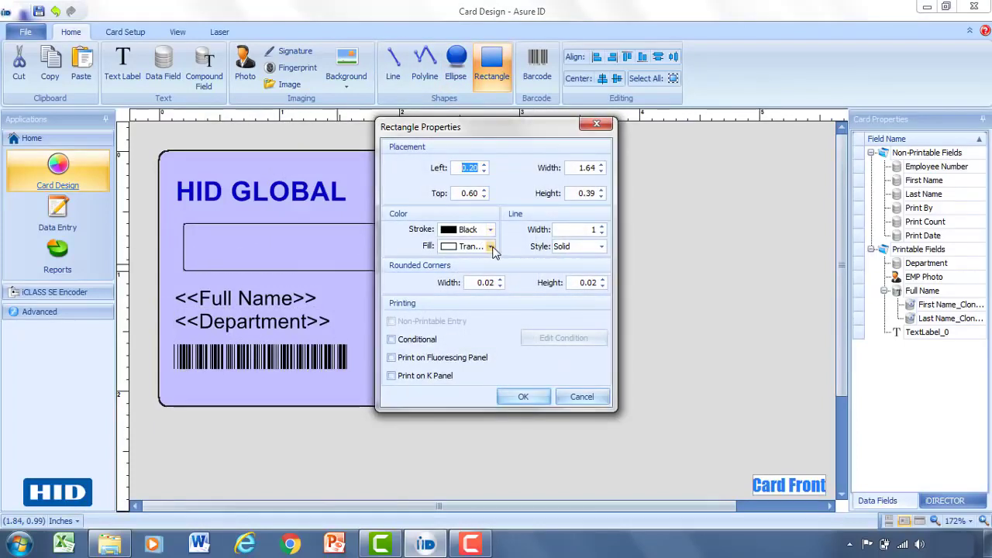
# Step: Give the rectangle a solid red fill with a transparent outline
pyautogui.click(491, 247)
pyautogui.click(459, 265)
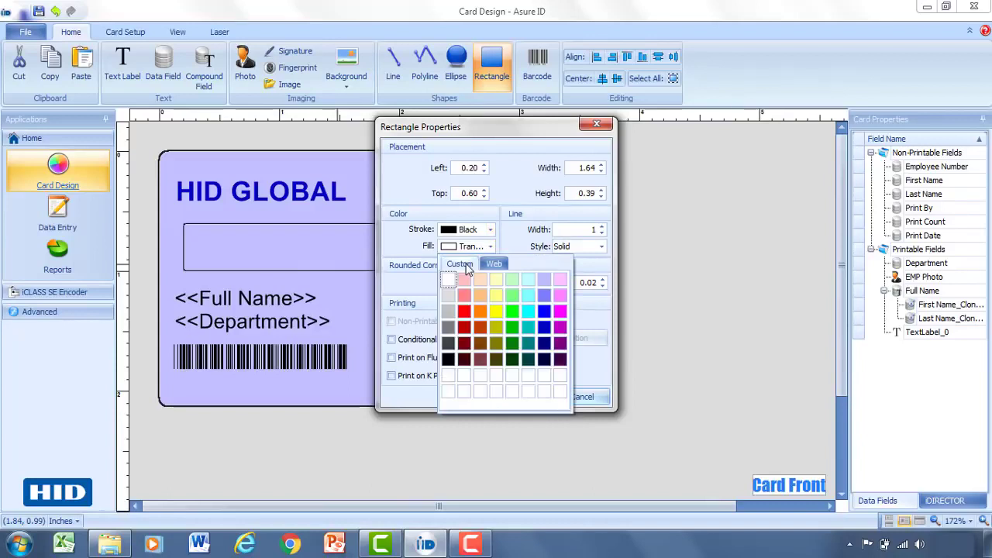
pyautogui.click(464, 311)
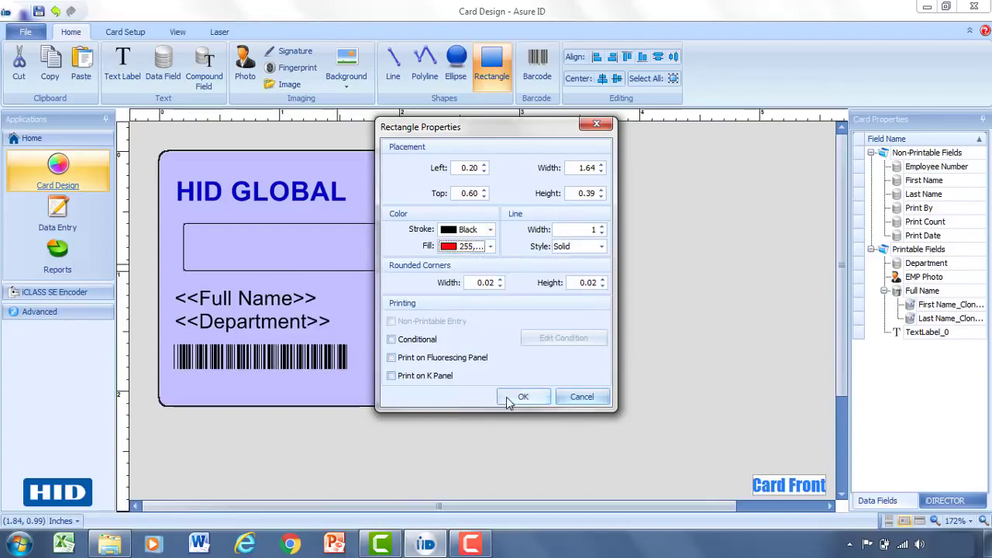
pyautogui.click(491, 246)
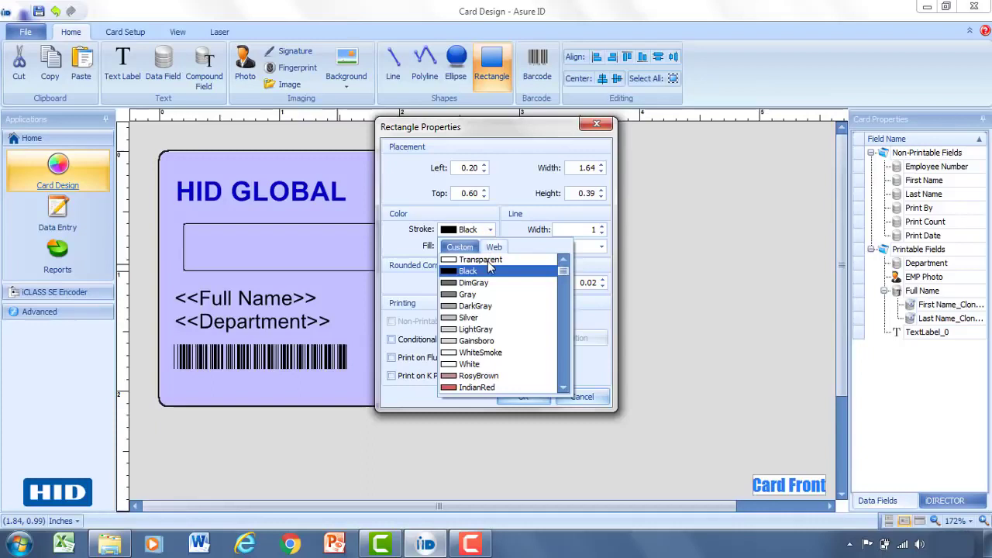
pyautogui.press('Escape')
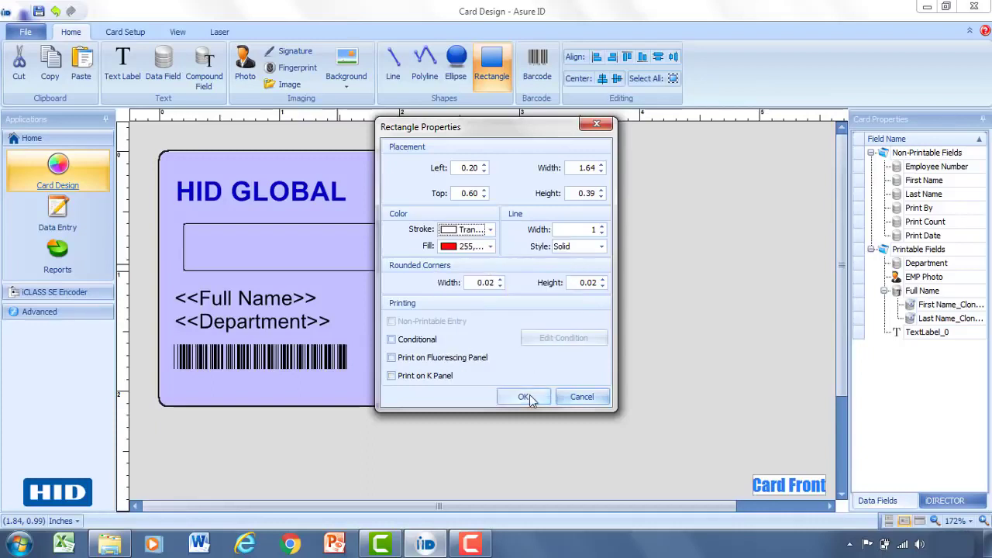
pyautogui.click(523, 397)
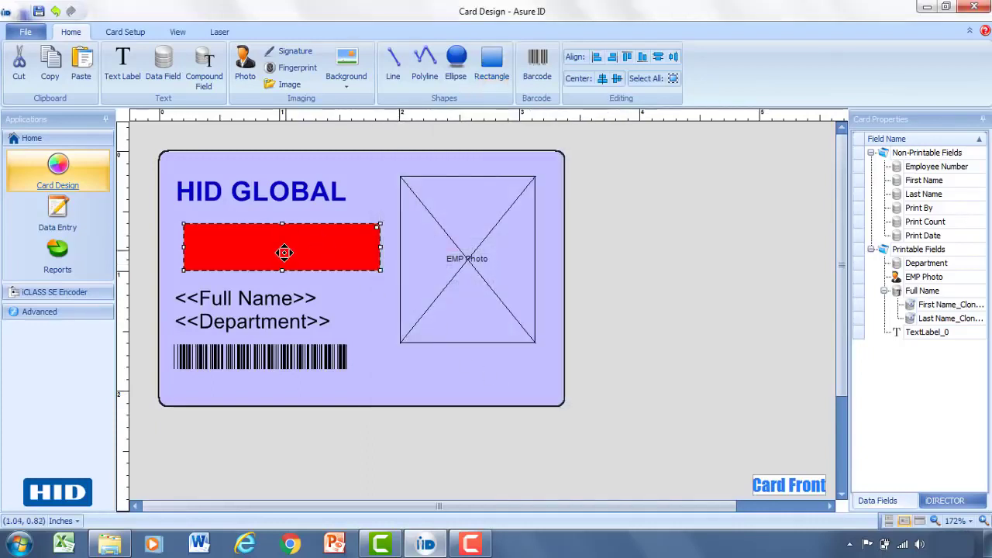
pyautogui.moveTo(278, 253)
pyautogui.mouseDown()
pyautogui.moveTo(271, 248)
pyautogui.moveTo(282, 248)
pyautogui.mouseUp()
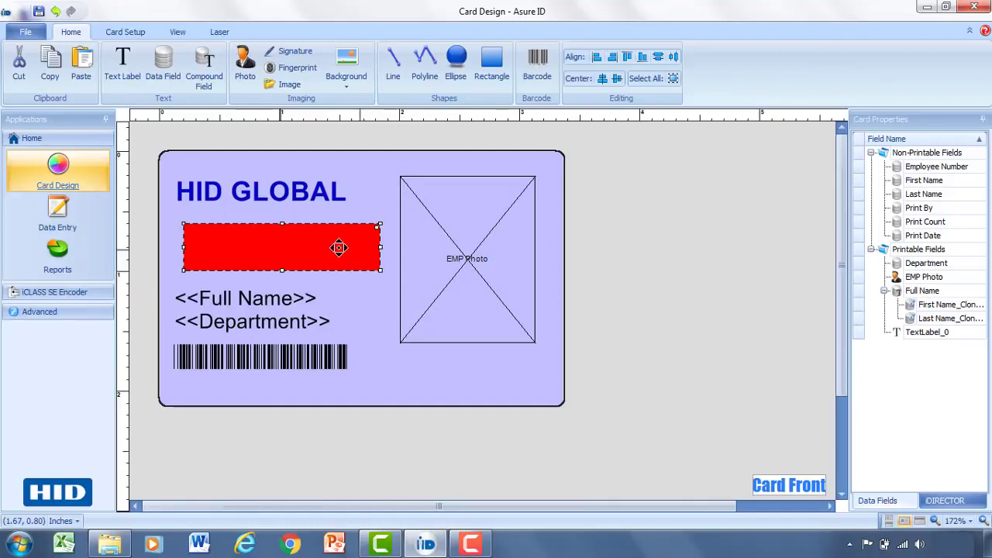
# Step: Make the red rectangle conditional: display only when Department equals Engineering
pyautogui.doubleClick(337, 247)
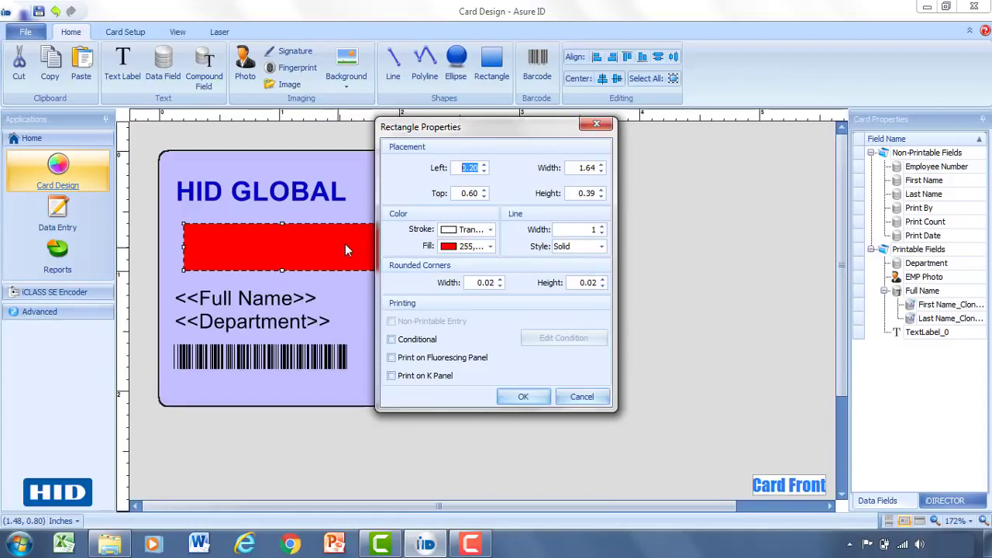
pyautogui.click(411, 345)
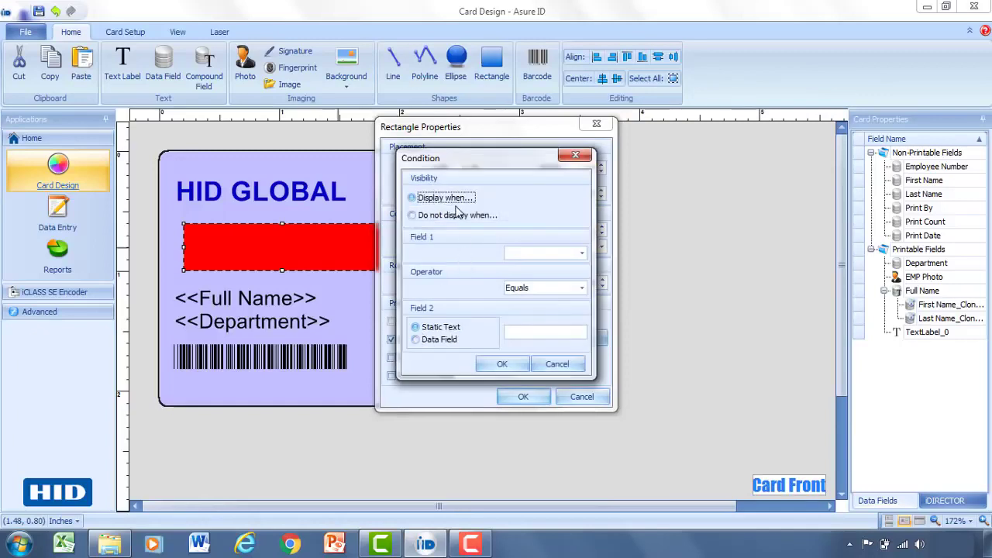
pyautogui.click(413, 199)
pyautogui.click(581, 254)
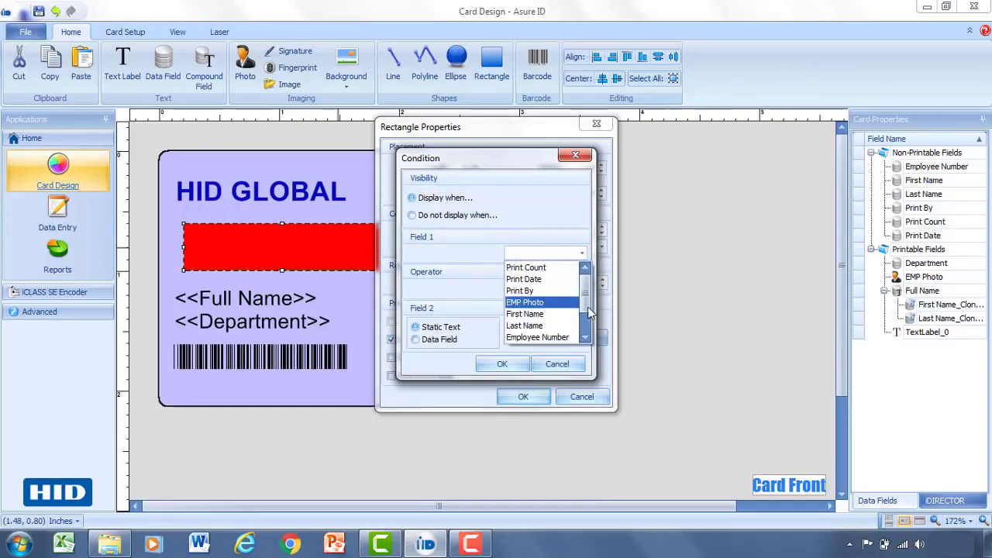
pyautogui.click(586, 336)
pyautogui.click(586, 335)
pyautogui.click(585, 336)
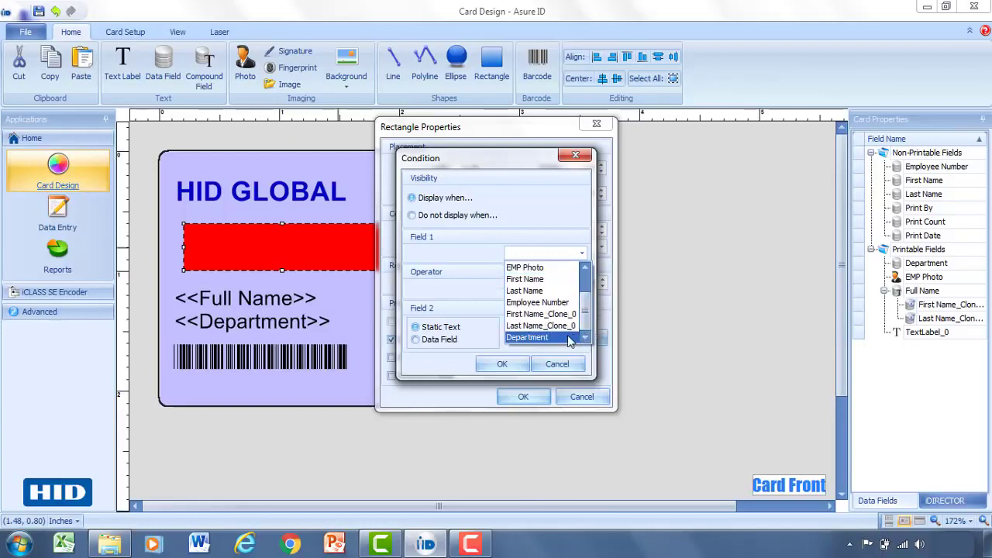
pyautogui.click(542, 337)
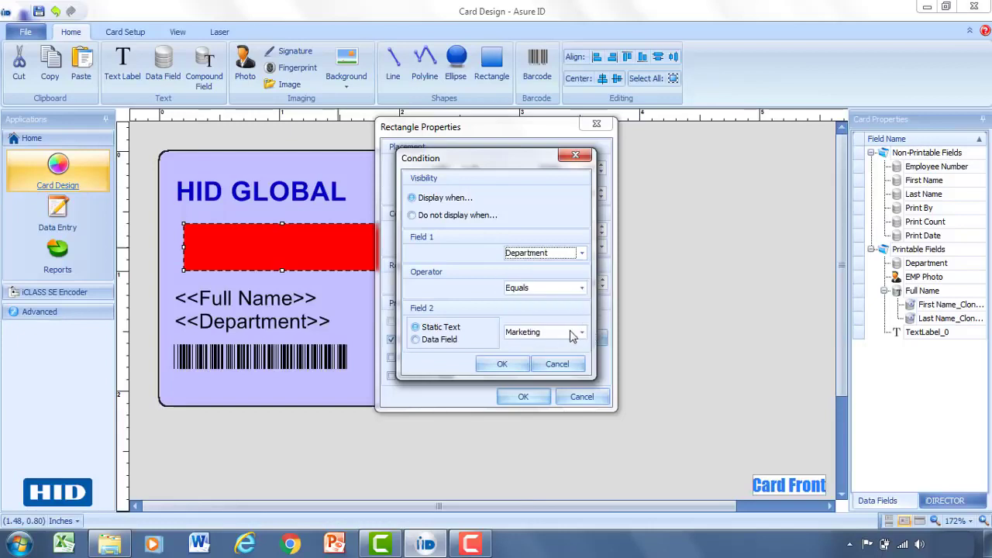
pyautogui.click(581, 331)
pyautogui.click(564, 359)
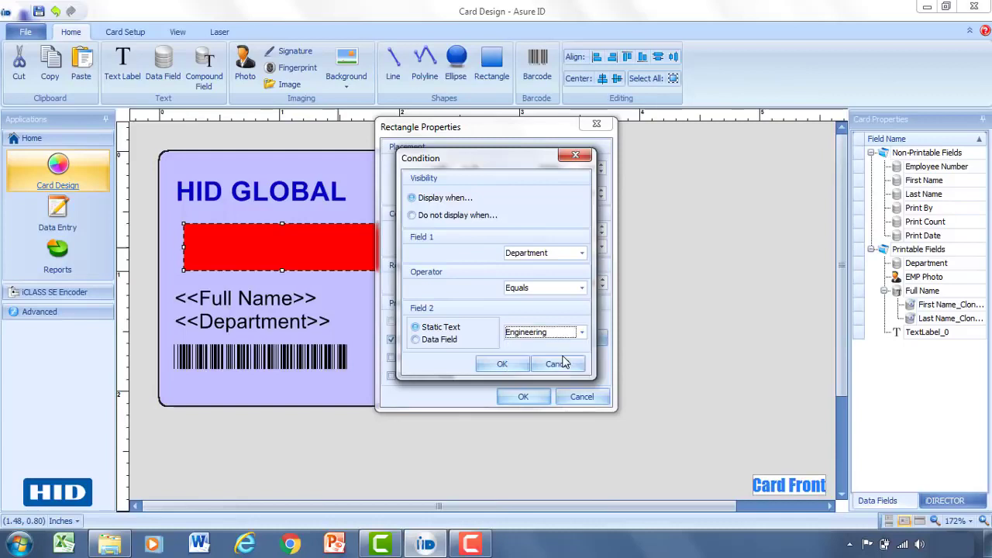
pyautogui.click(503, 364)
pyautogui.click(522, 397)
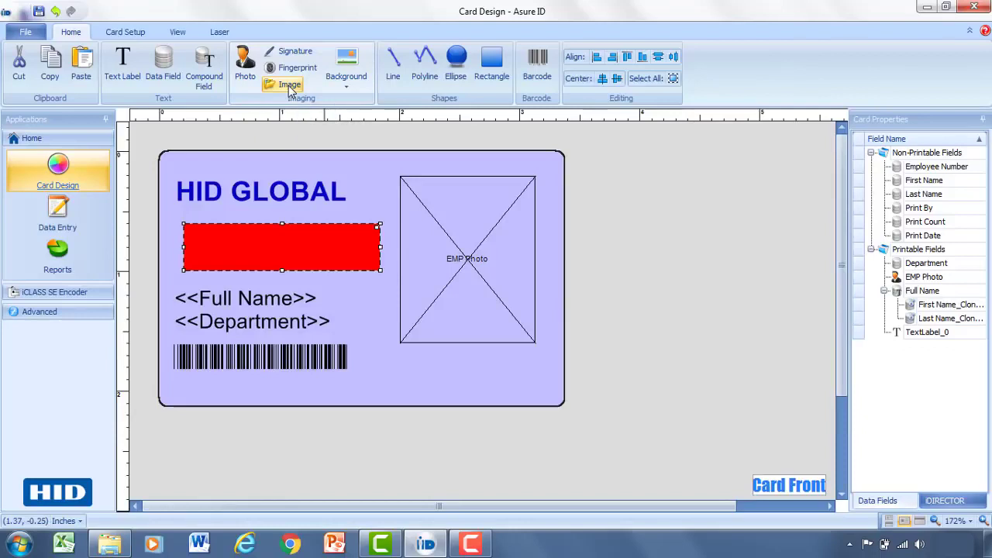
# Step: Load hid-logo.png into a new image frame on the card
pyautogui.click(288, 84)
pyautogui.moveTo(399, 356); pyautogui.dragTo(506, 400)
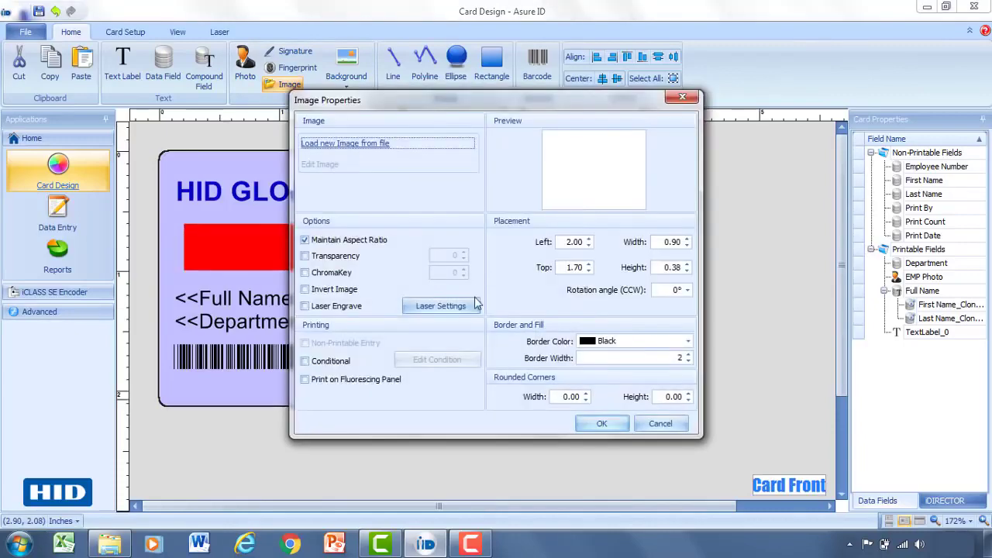
pyautogui.click(377, 143)
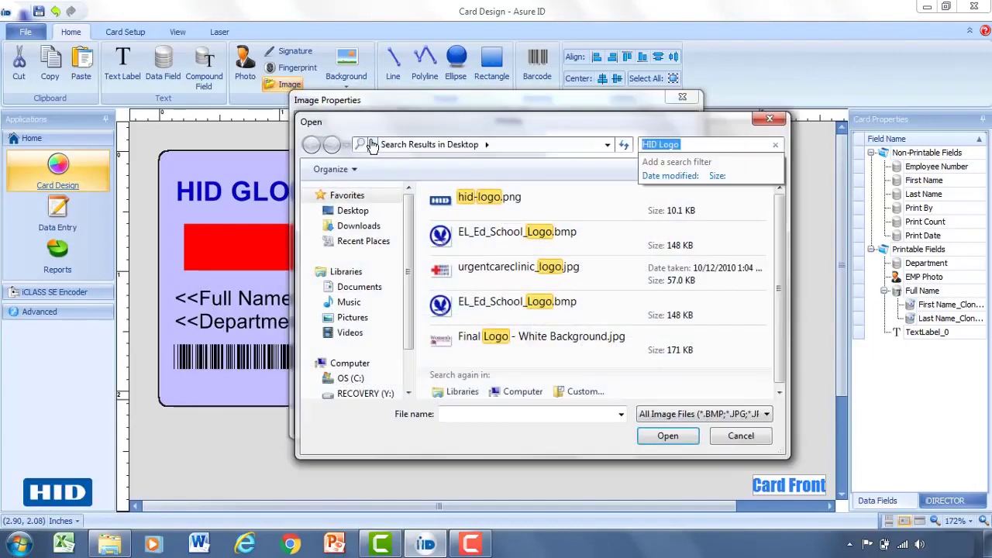
pyautogui.doubleClick(445, 199)
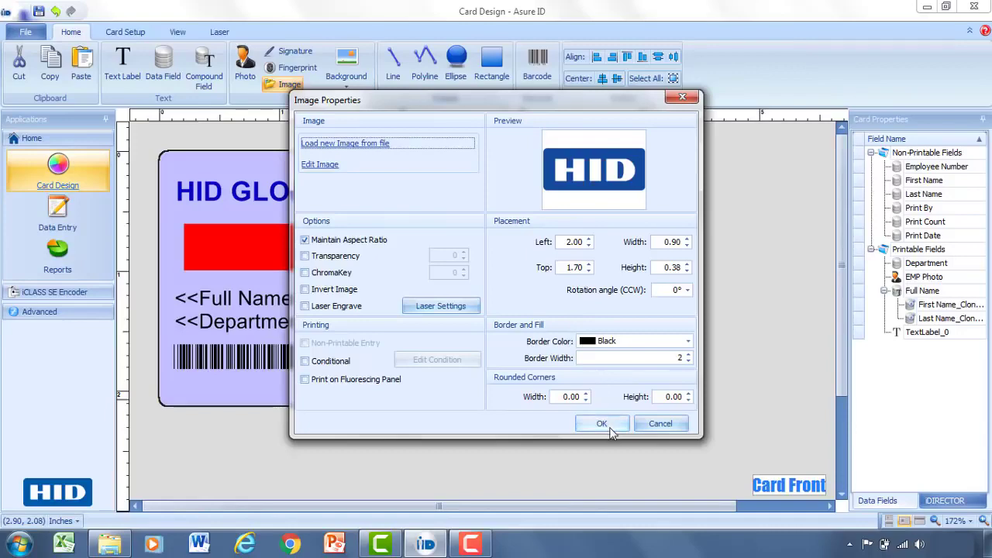
pyautogui.click(601, 423)
# Step: Move the HID logo to the top right and shift EMP Photo down beneath it
pyautogui.moveTo(474, 378); pyautogui.dragTo(508, 160)
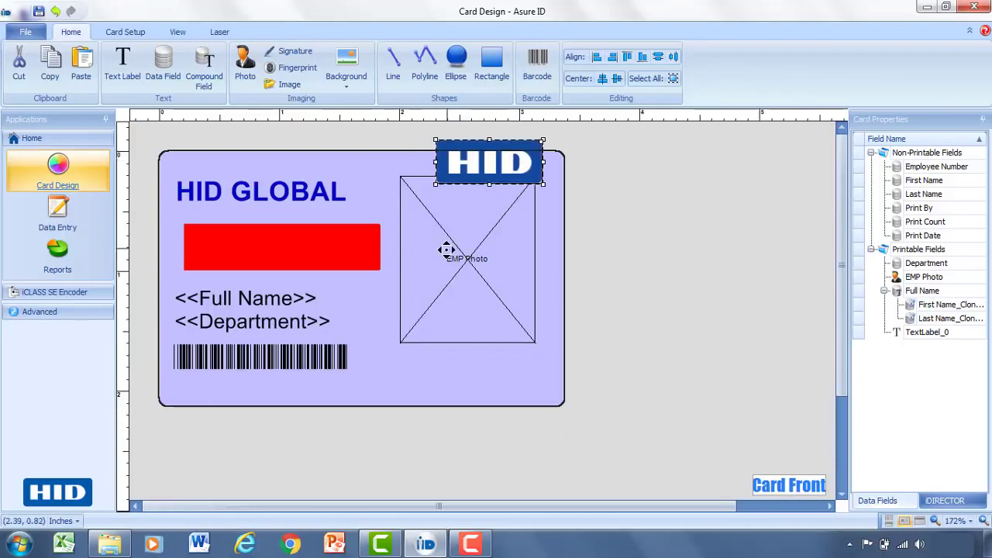
pyautogui.moveTo(447, 256); pyautogui.dragTo(457, 294)
pyautogui.moveTo(478, 188); pyautogui.dragTo(474, 186)
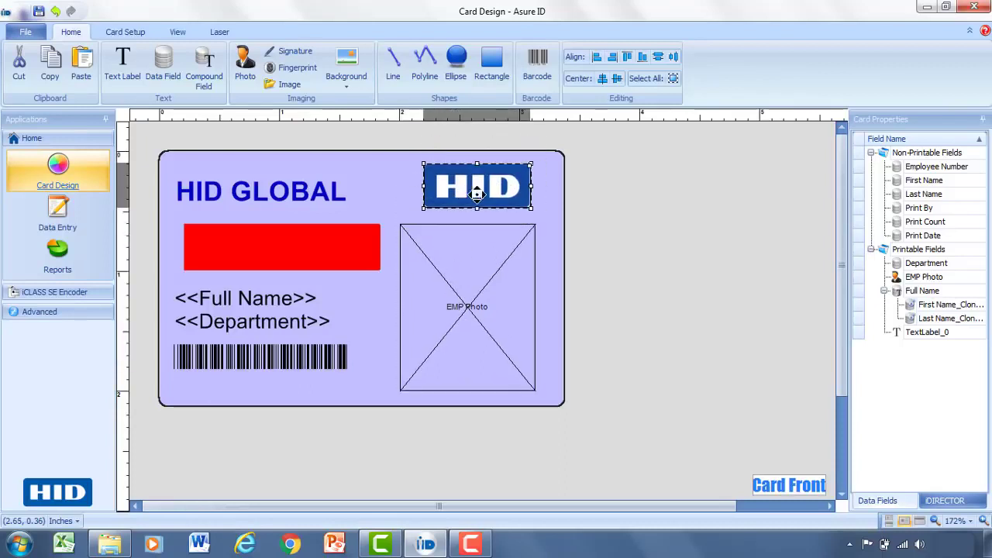
pyautogui.click(563, 240)
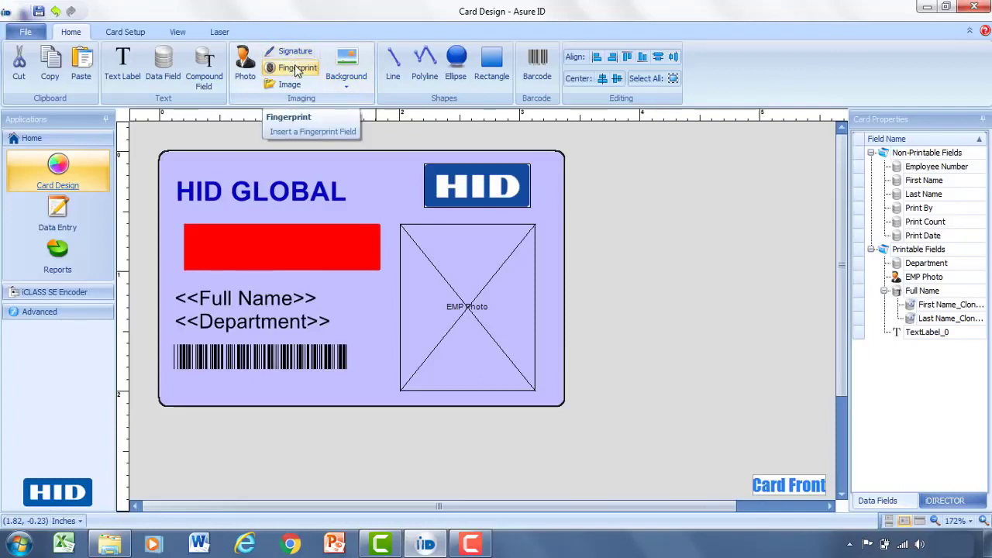
# Step: Save the card design as a template named 'HID Global'
pyautogui.click(38, 12)
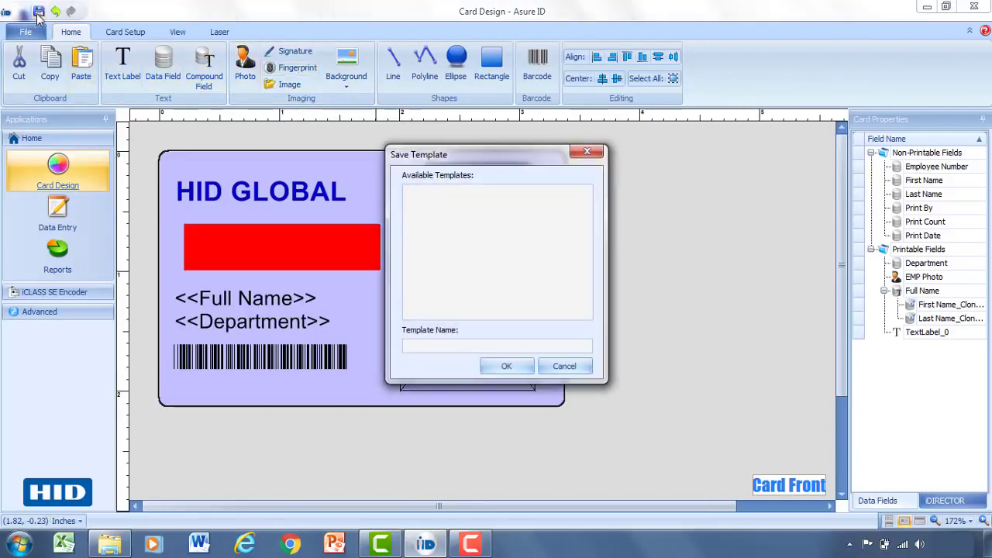
pyautogui.click(419, 345)
pyautogui.write('HID Gla')
pyautogui.press('BackSpace')
pyautogui.write('obal')
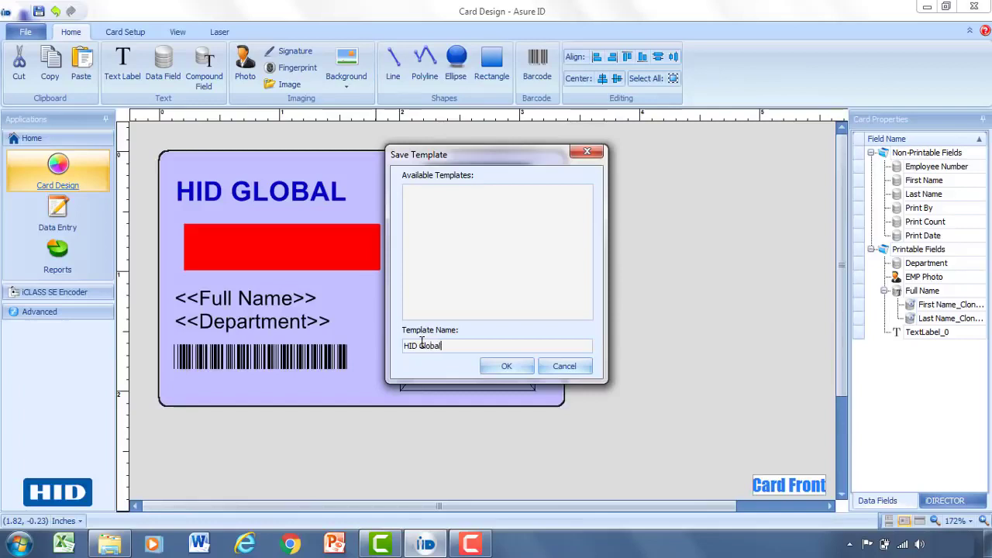
pyautogui.click(505, 366)
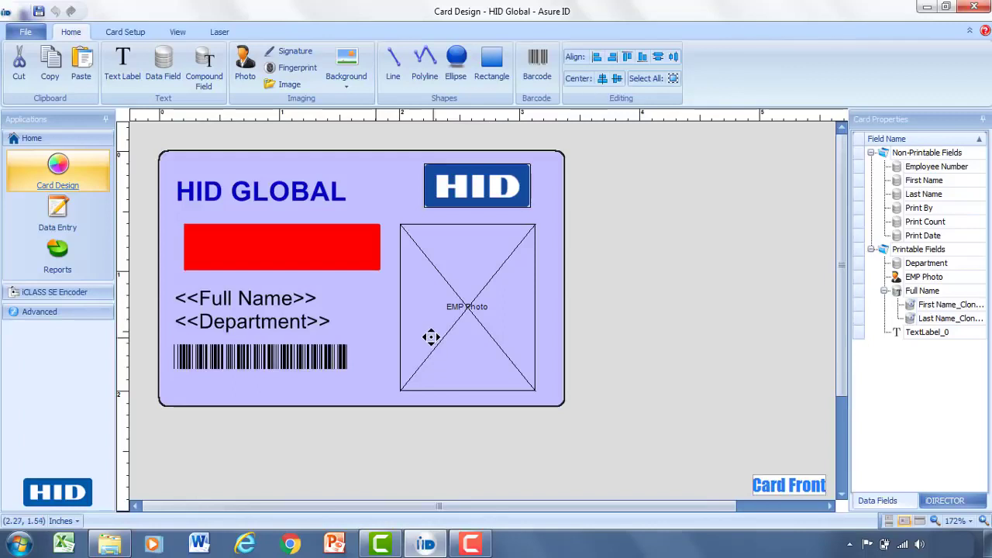
# Step: Switch to Data Entry and add a new record for the HID Global template
pyautogui.click(70, 220)
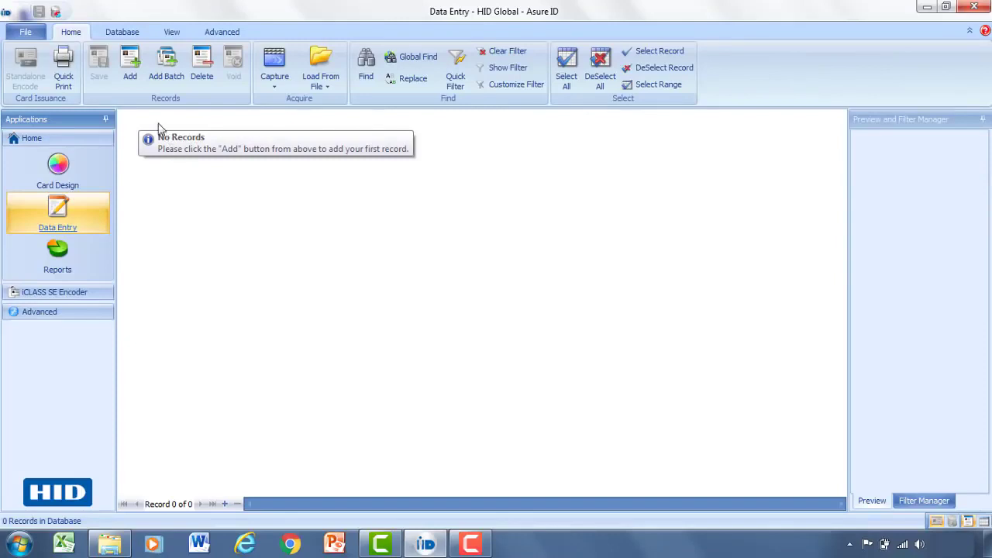
pyautogui.click(130, 69)
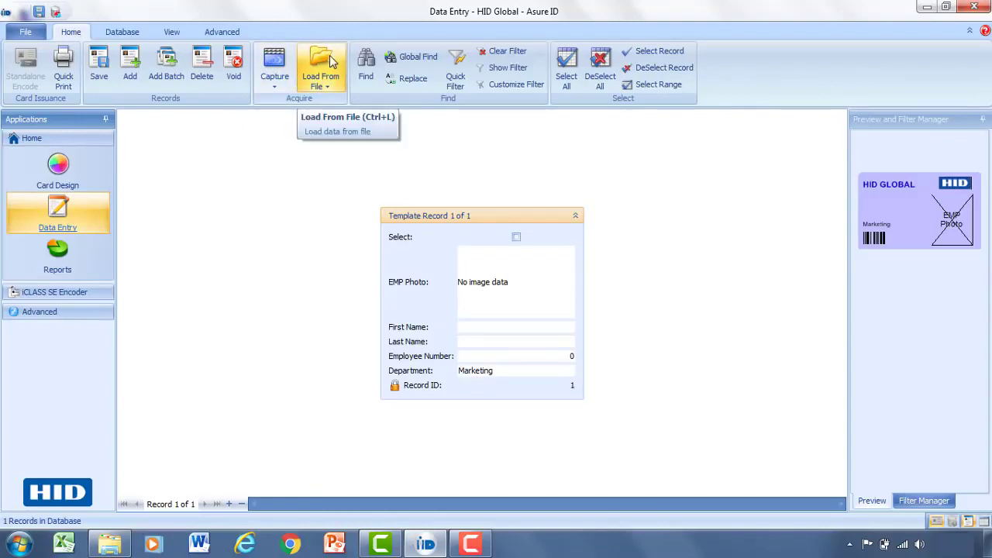
# Step: Load the headshot of the woman with glasses as the record's photo file
pyautogui.click(336, 84)
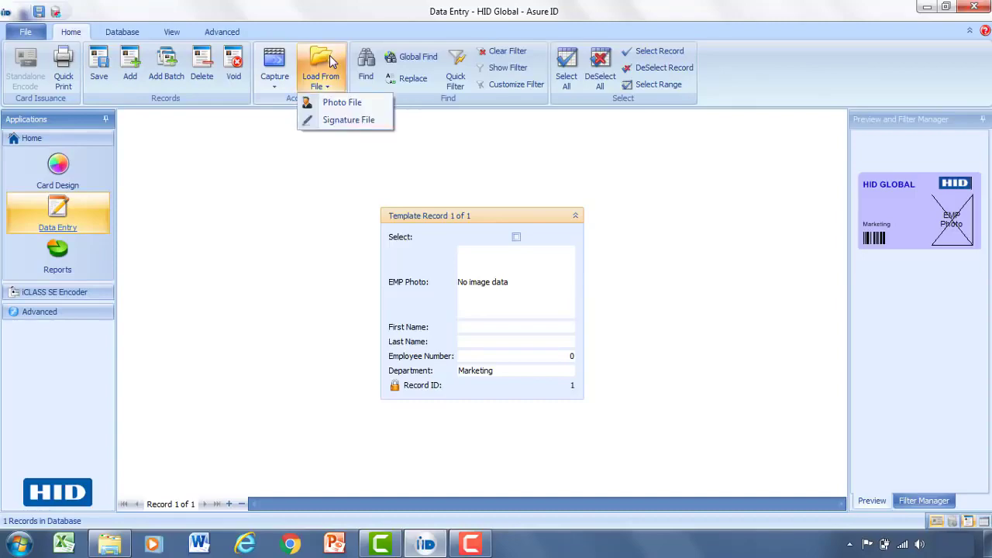
pyautogui.click(333, 102)
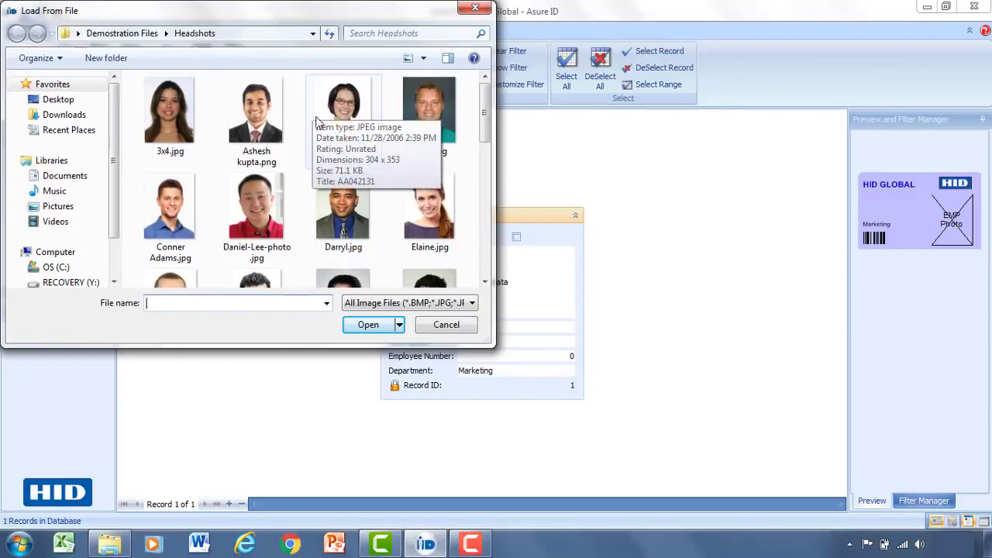
pyautogui.click(330, 138)
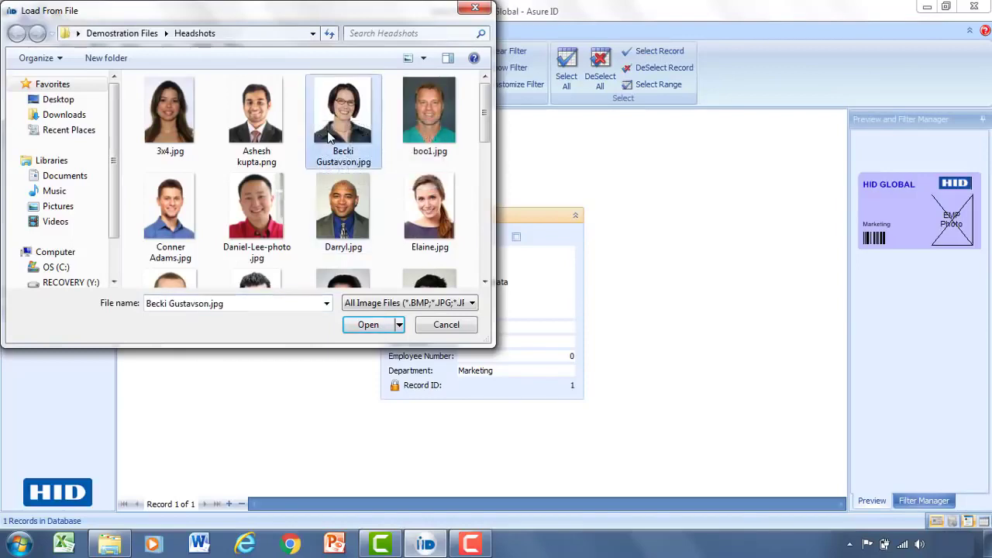
pyautogui.click(369, 325)
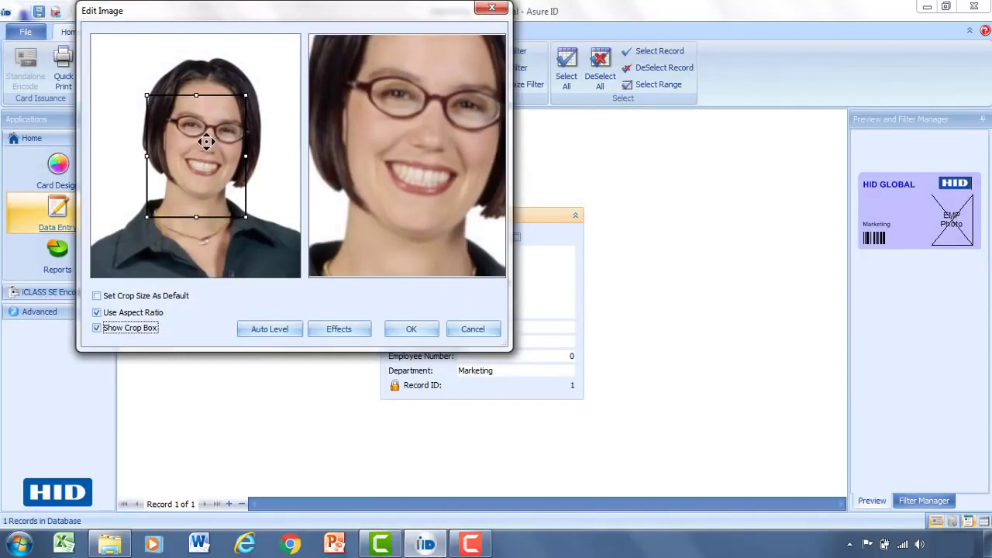
# Step: Crop the headshot to frame the face and shoulders, then confirm the crop
pyautogui.moveTo(205, 141); pyautogui.dragTo(151, 55)
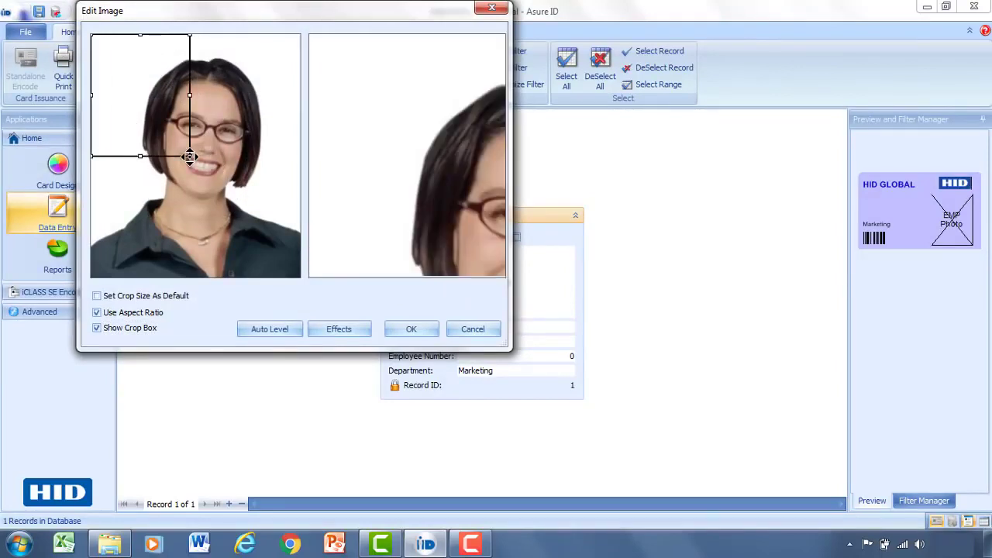
pyautogui.moveTo(190, 158); pyautogui.dragTo(272, 289)
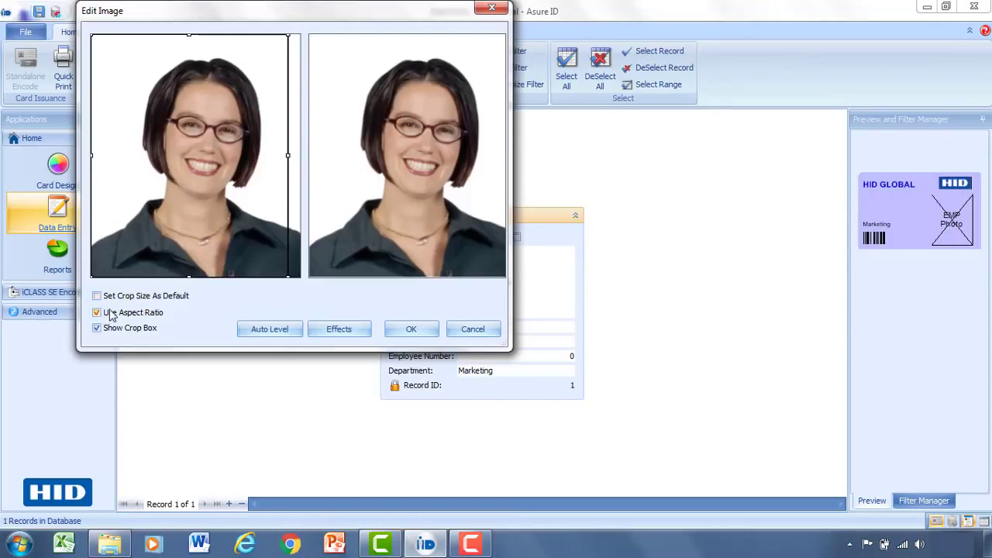
pyautogui.moveTo(195, 159)
pyautogui.mouseDown()
pyautogui.moveTo(205, 158)
pyautogui.moveTo(198, 162)
pyautogui.mouseUp()
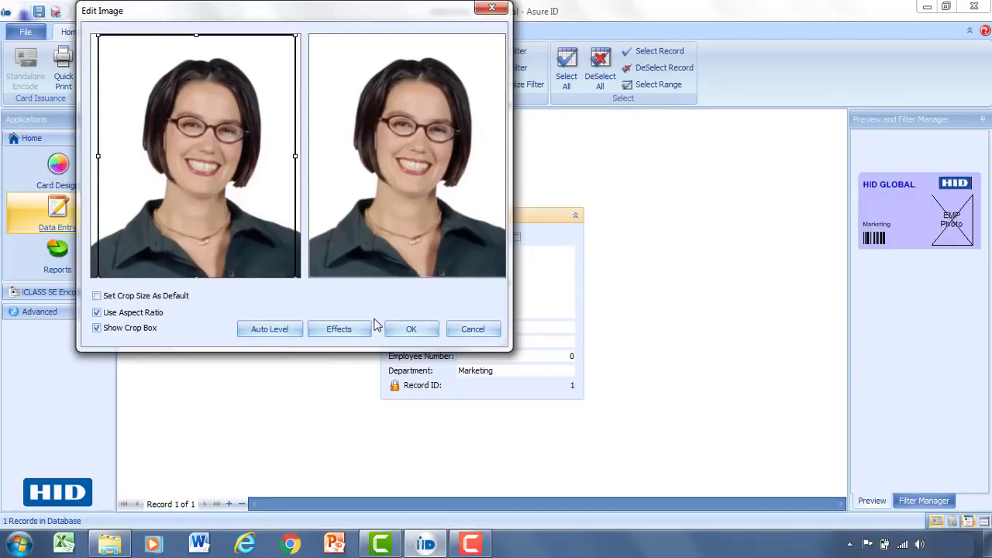
pyautogui.click(404, 332)
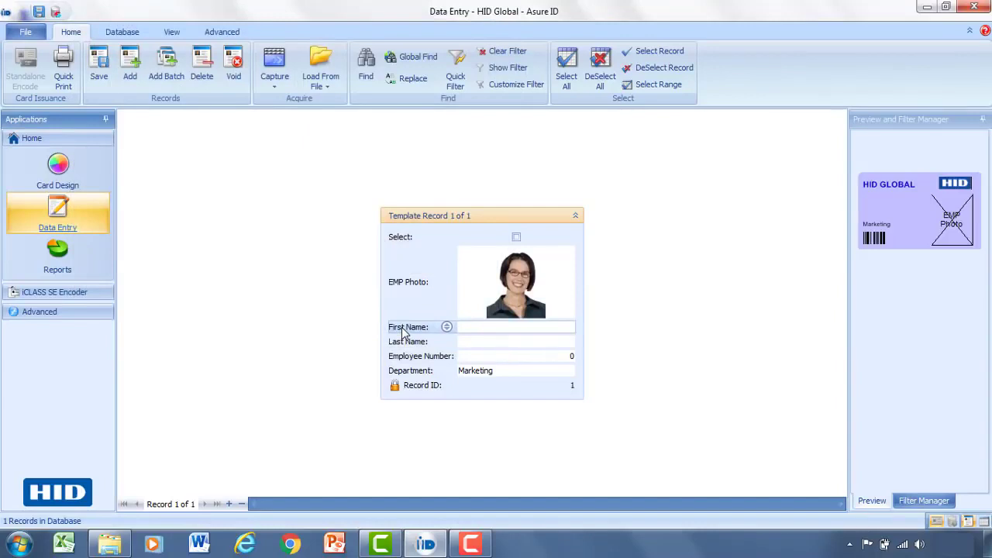
# Step: Enter the employee's first name, last name and employee number, keeping Marketing as department
pyautogui.click(516, 331)
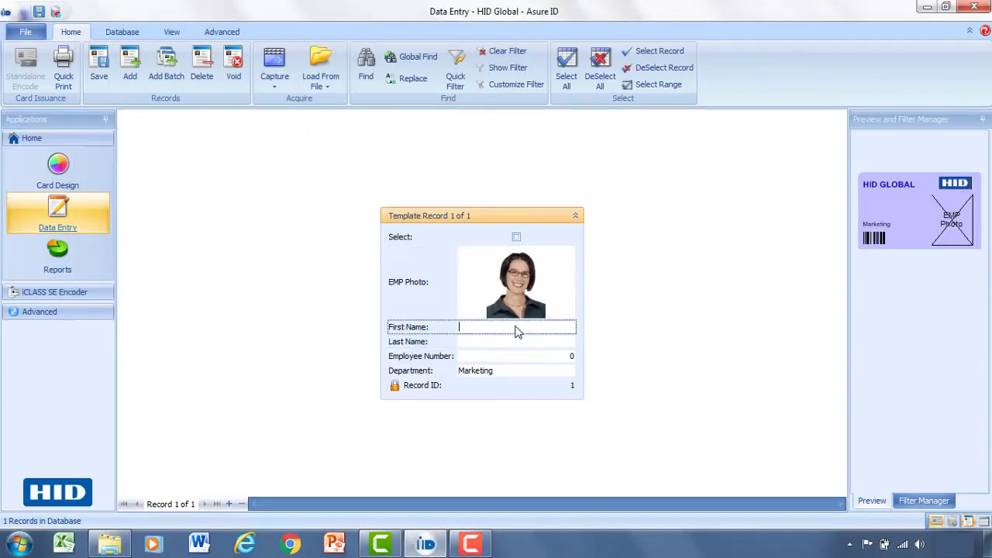
pyautogui.press('Tab')
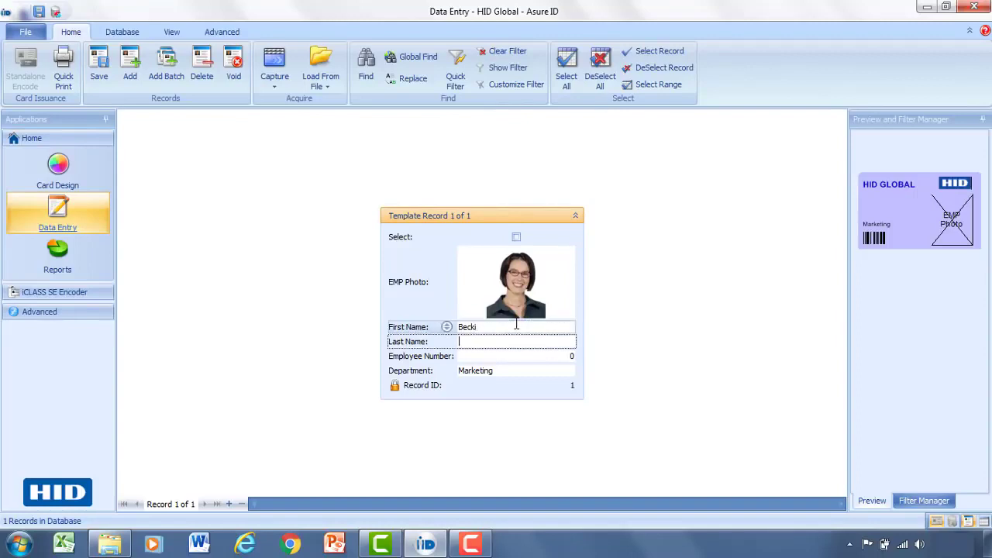
pyautogui.press('Tab')
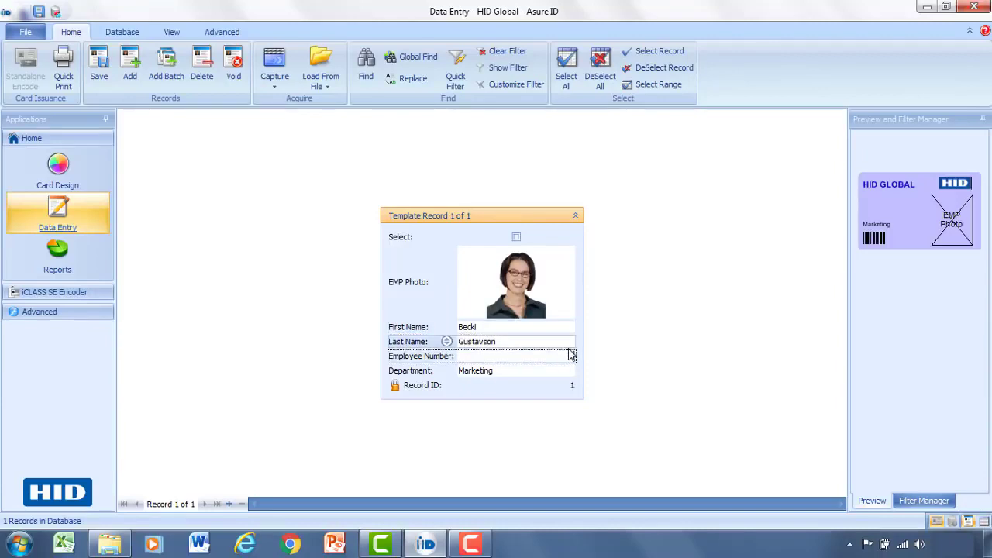
pyautogui.write('5599324')
pyautogui.press('Tab')
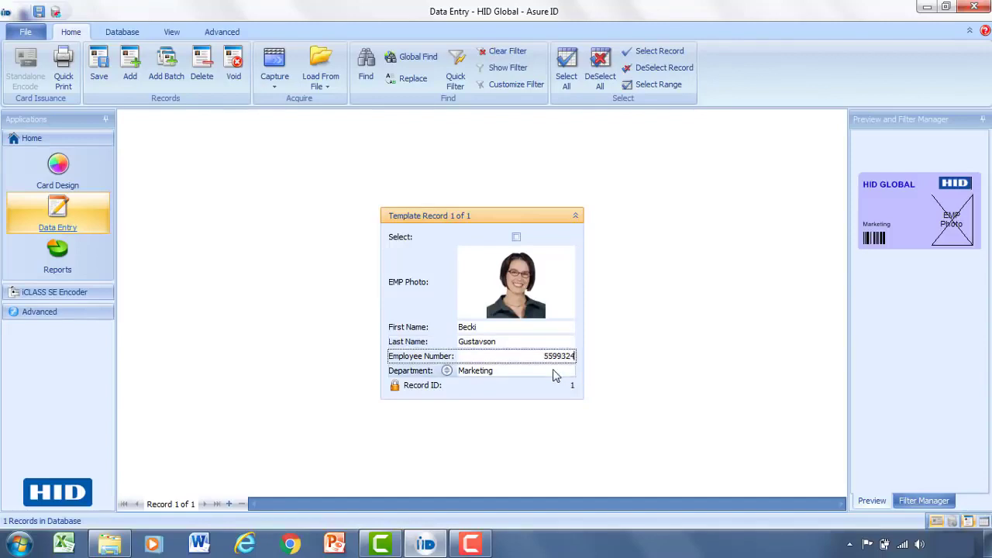
pyautogui.click(553, 371)
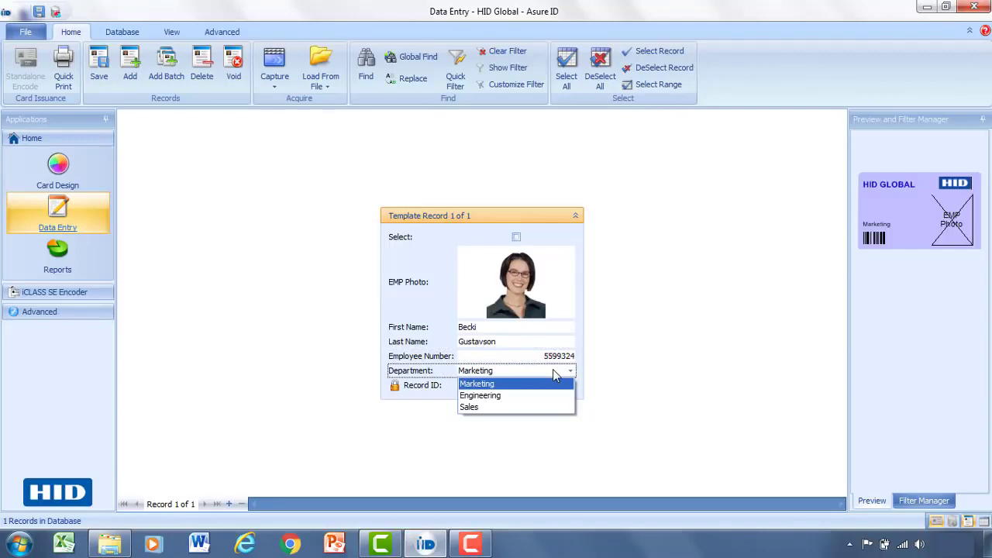
pyautogui.click(512, 383)
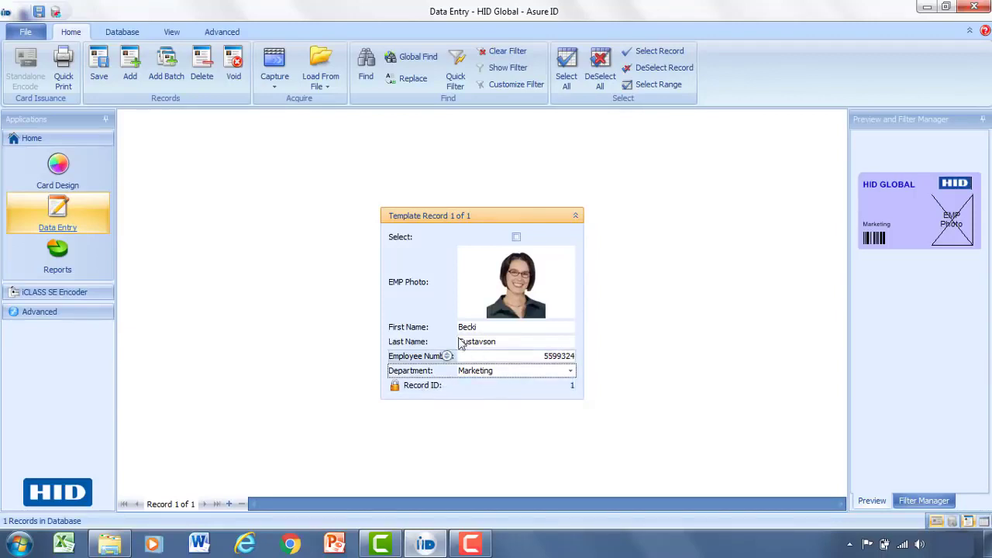
# Step: Save the record and check the card in the enlarged preview
pyautogui.click(106, 68)
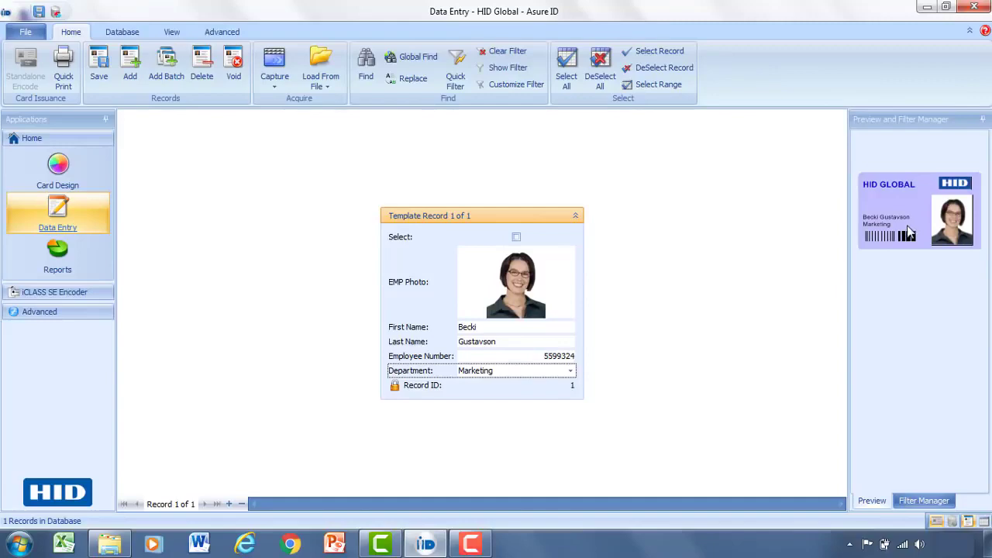
pyautogui.doubleClick(917, 224)
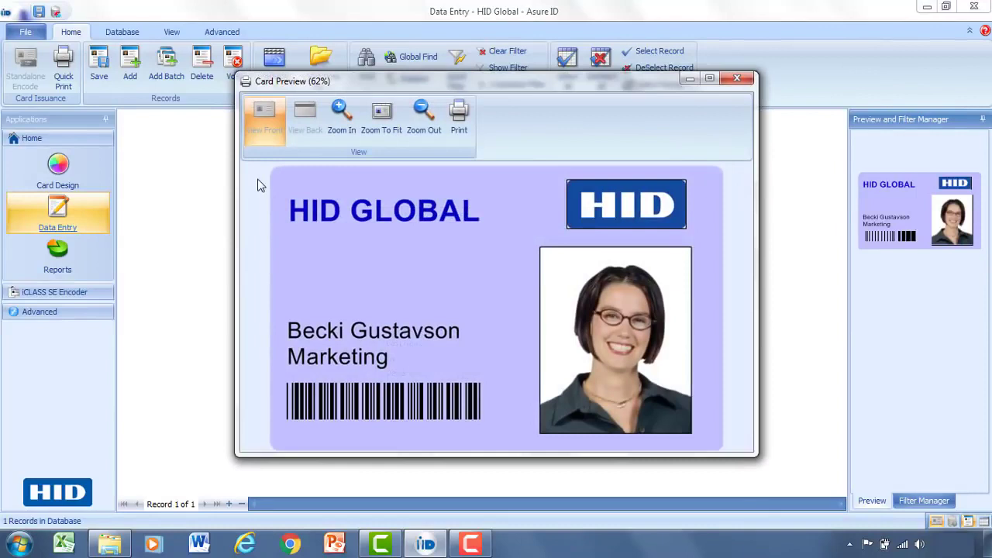
pyautogui.click(742, 78)
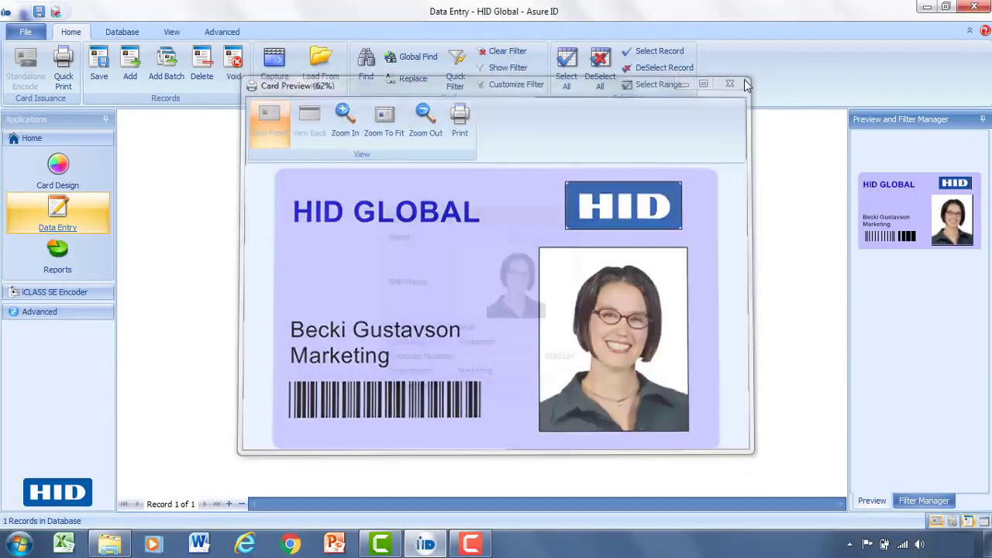
# Step: Add a new record and load and crop the second employee's headshot into it
pyautogui.click(131, 77)
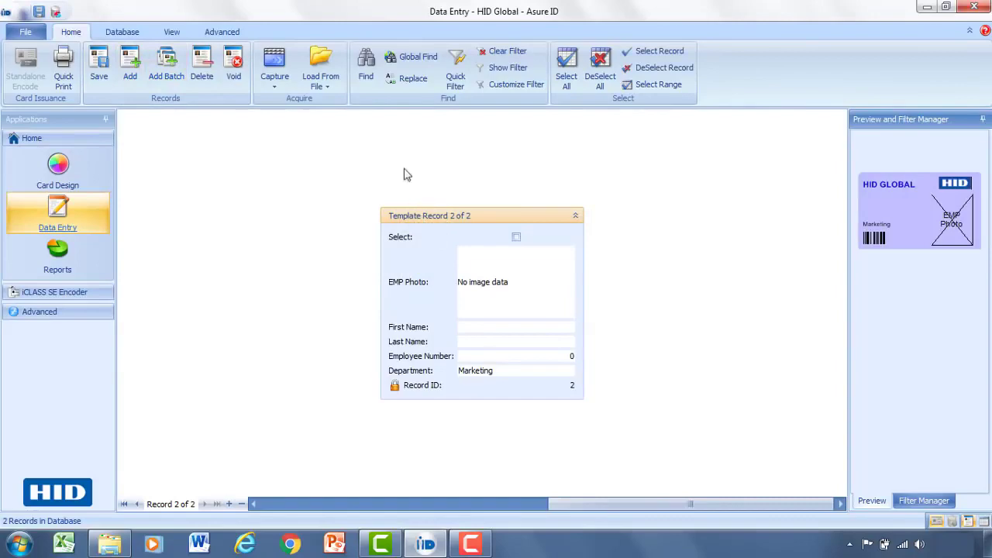
pyautogui.click(320, 78)
pyautogui.click(330, 100)
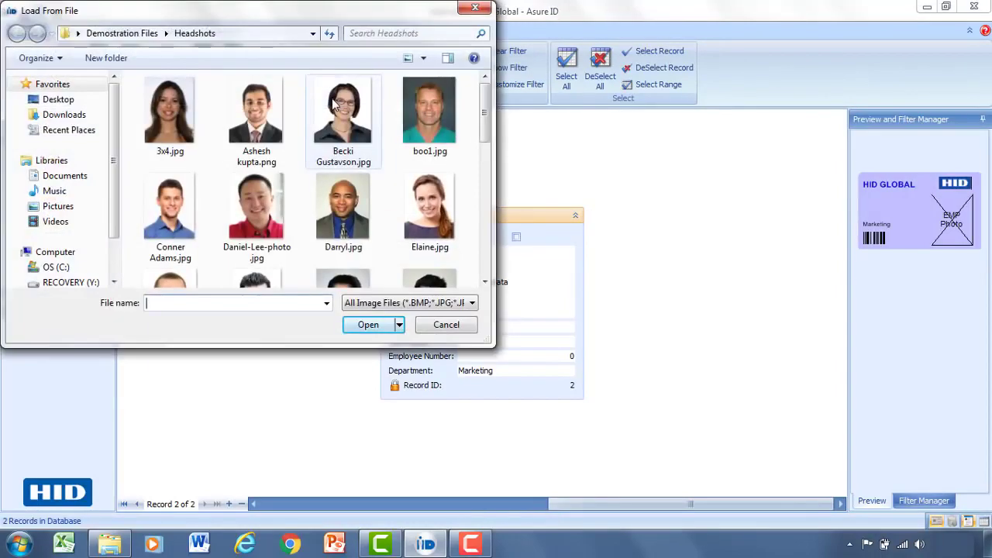
pyautogui.doubleClick(257, 199)
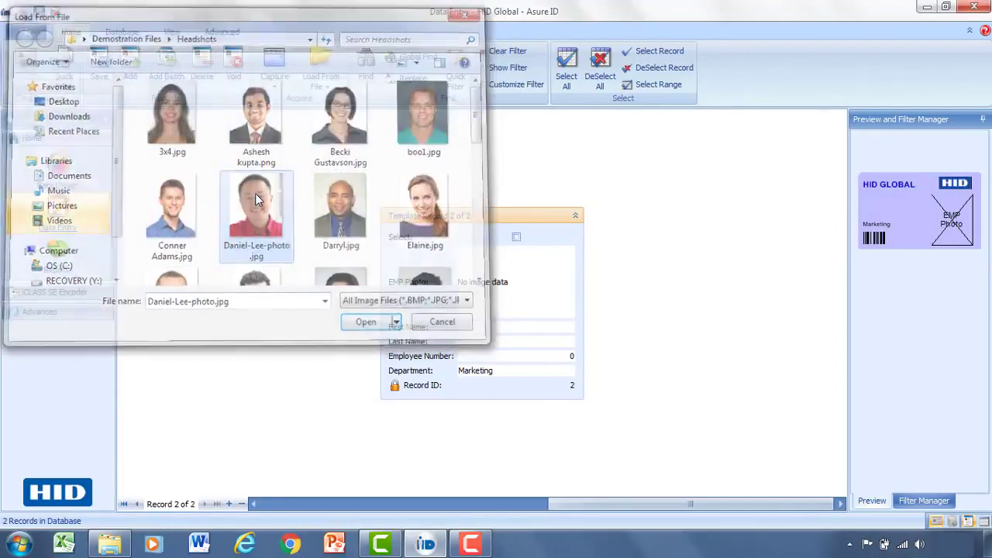
pyautogui.moveTo(137, 166); pyautogui.dragTo(81, 95)
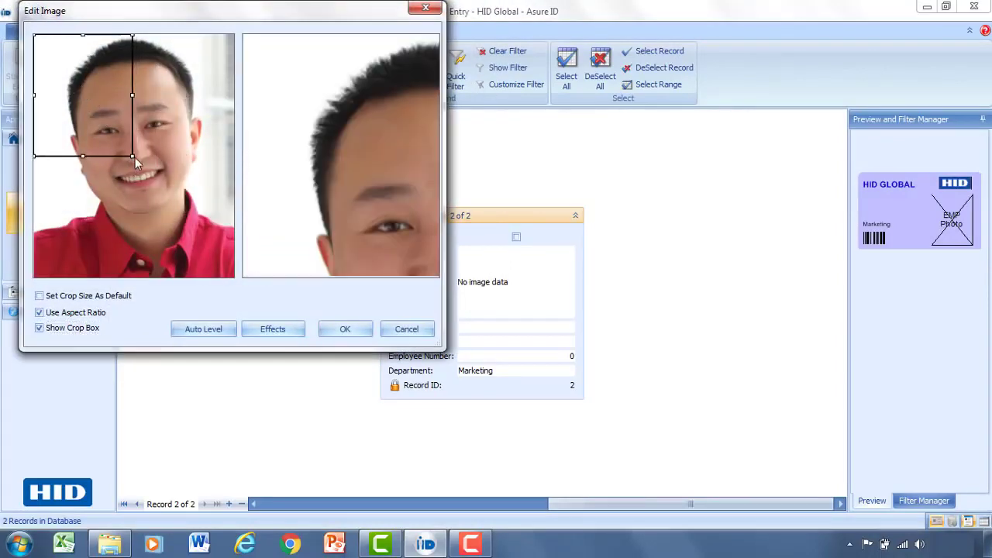
pyautogui.moveTo(134, 157); pyautogui.dragTo(244, 290)
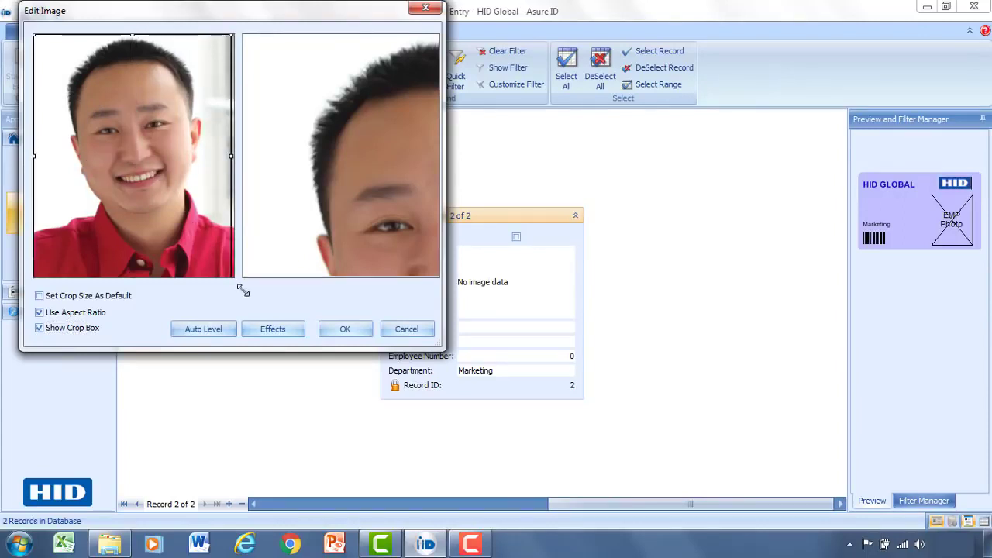
pyautogui.click(345, 332)
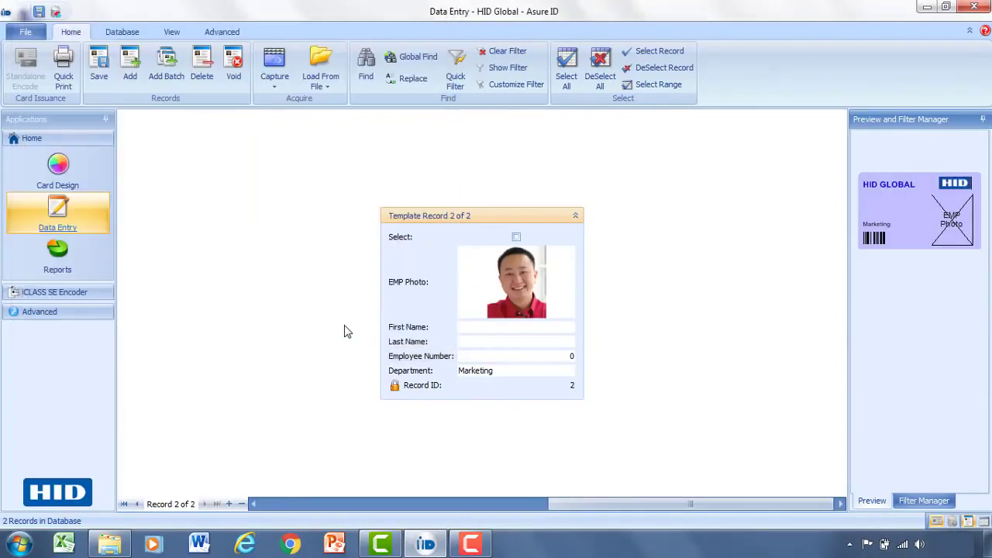
# Step: Enter the second employee's first name, last name and employee number, with Engineering as department
pyautogui.click(504, 331)
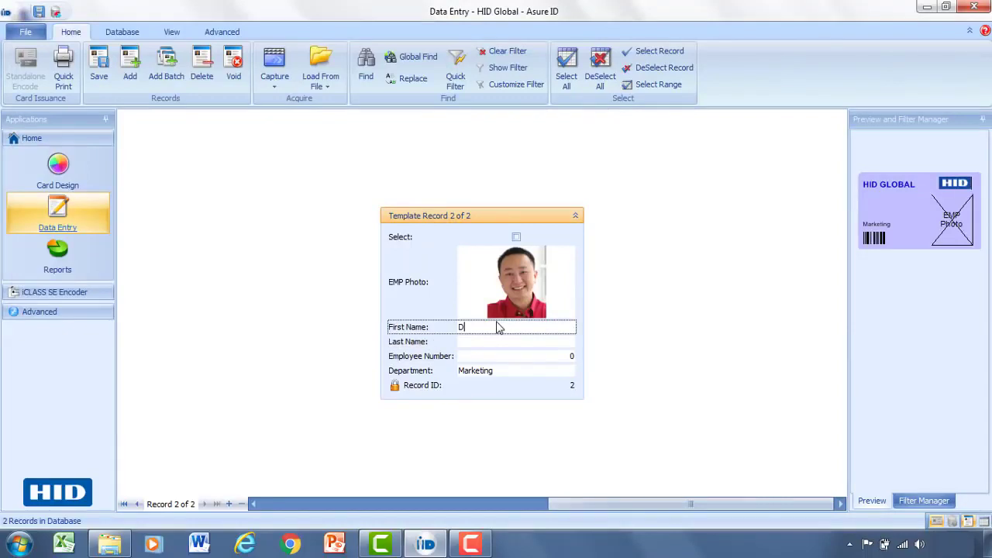
pyautogui.press('Tab')
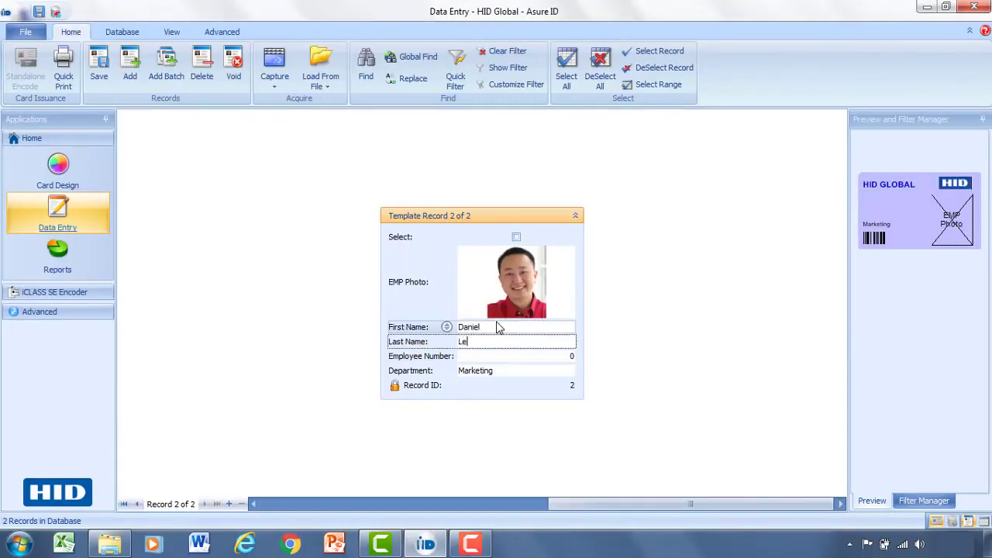
pyautogui.press('Tab')
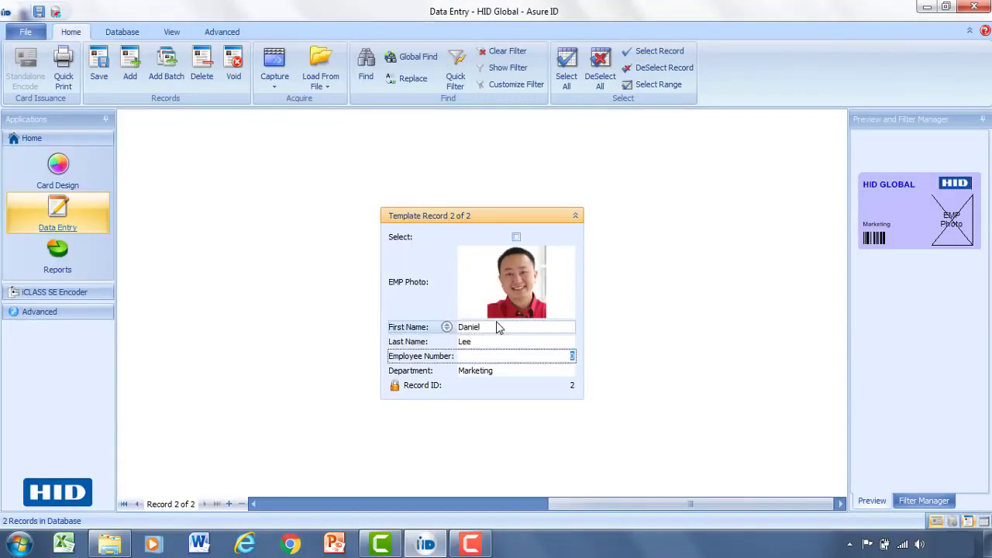
pyautogui.write('553392')
pyautogui.click(571, 371)
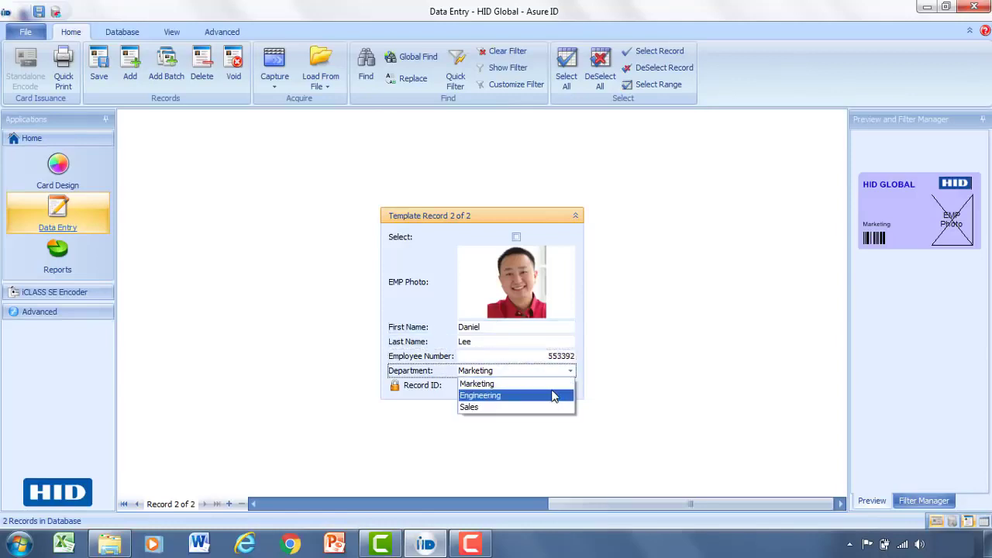
pyautogui.click(555, 396)
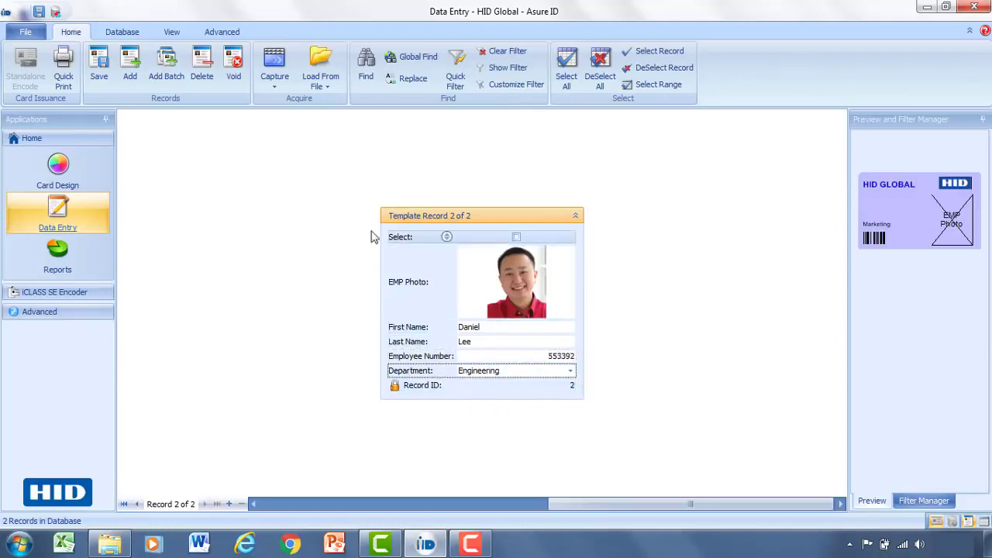
# Step: Save the Engineering record, inspect its enlarged card preview, then go back to record 1
pyautogui.click(95, 68)
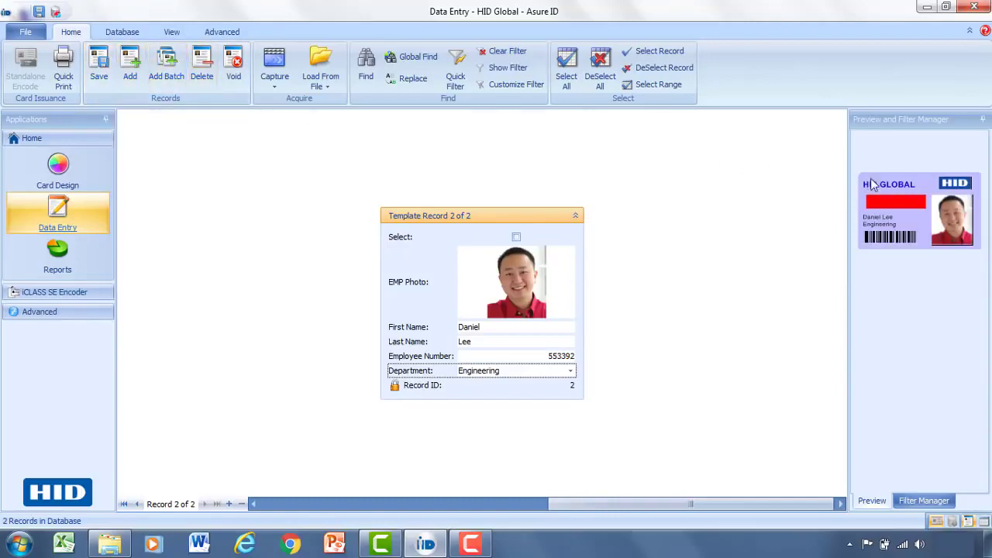
pyautogui.doubleClick(909, 199)
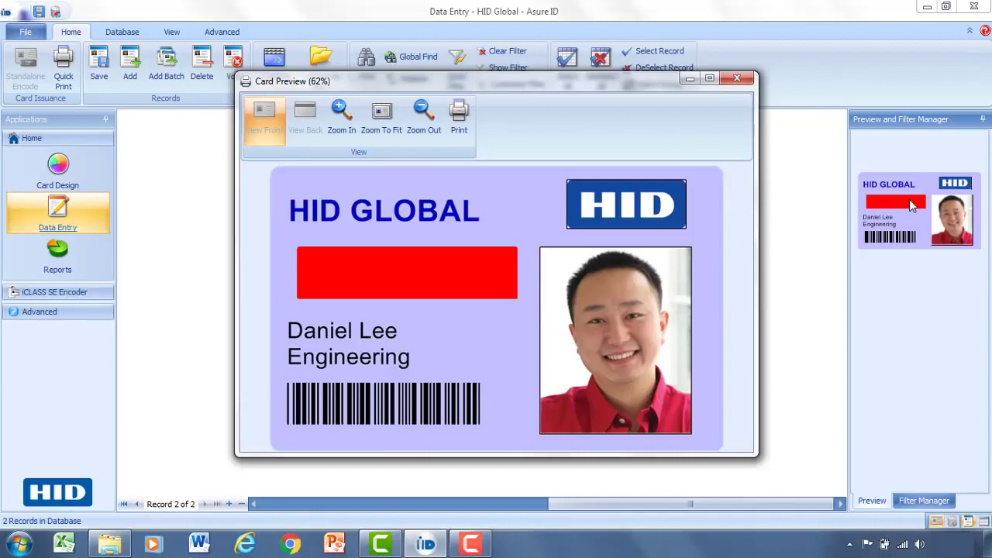
pyautogui.click(736, 78)
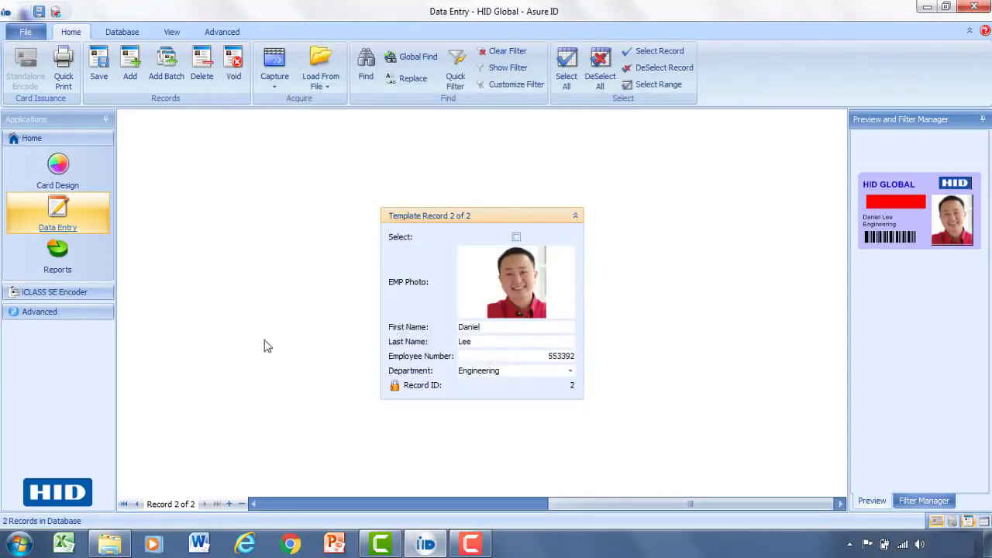
pyautogui.click(136, 504)
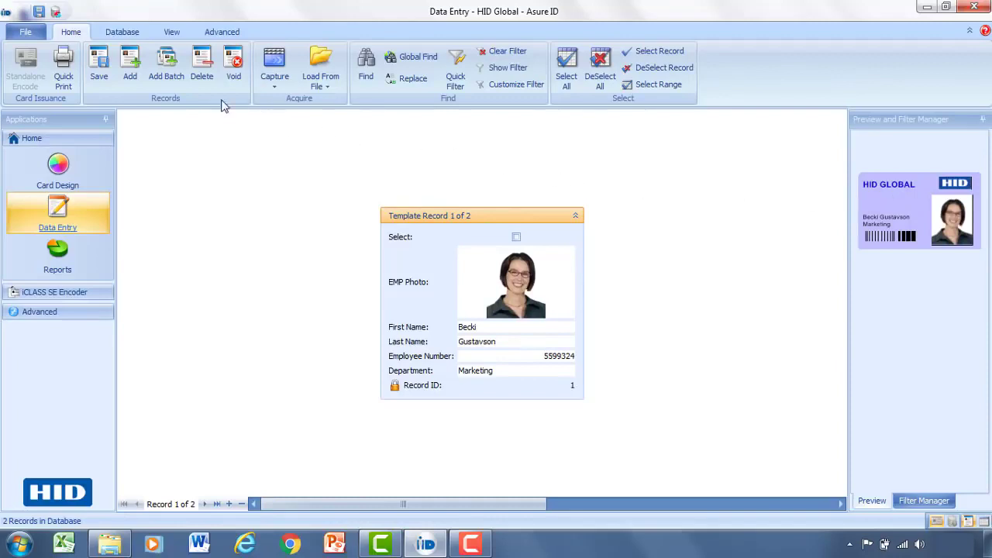
pyautogui.click(30, 34)
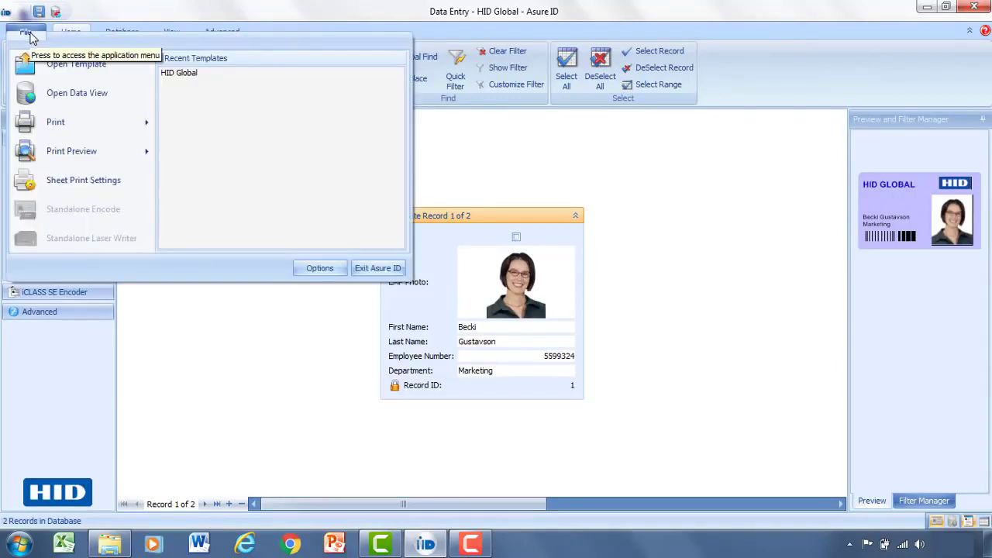
pyautogui.moveTo(69, 128)
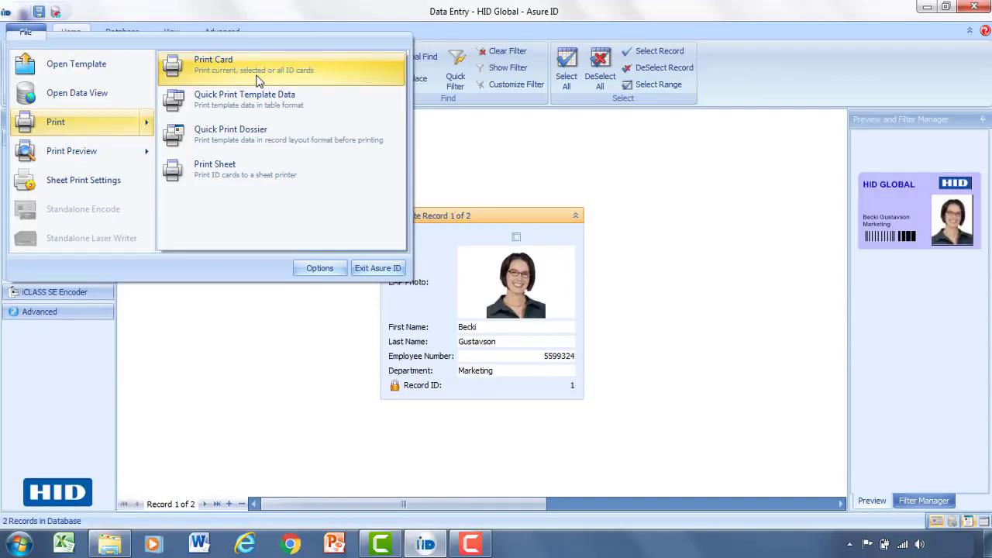
pyautogui.click(462, 136)
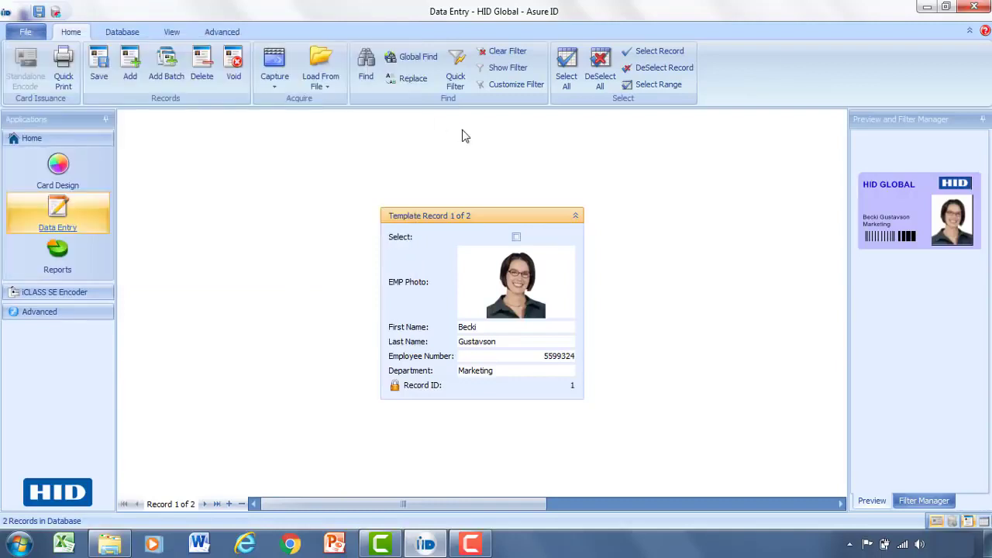